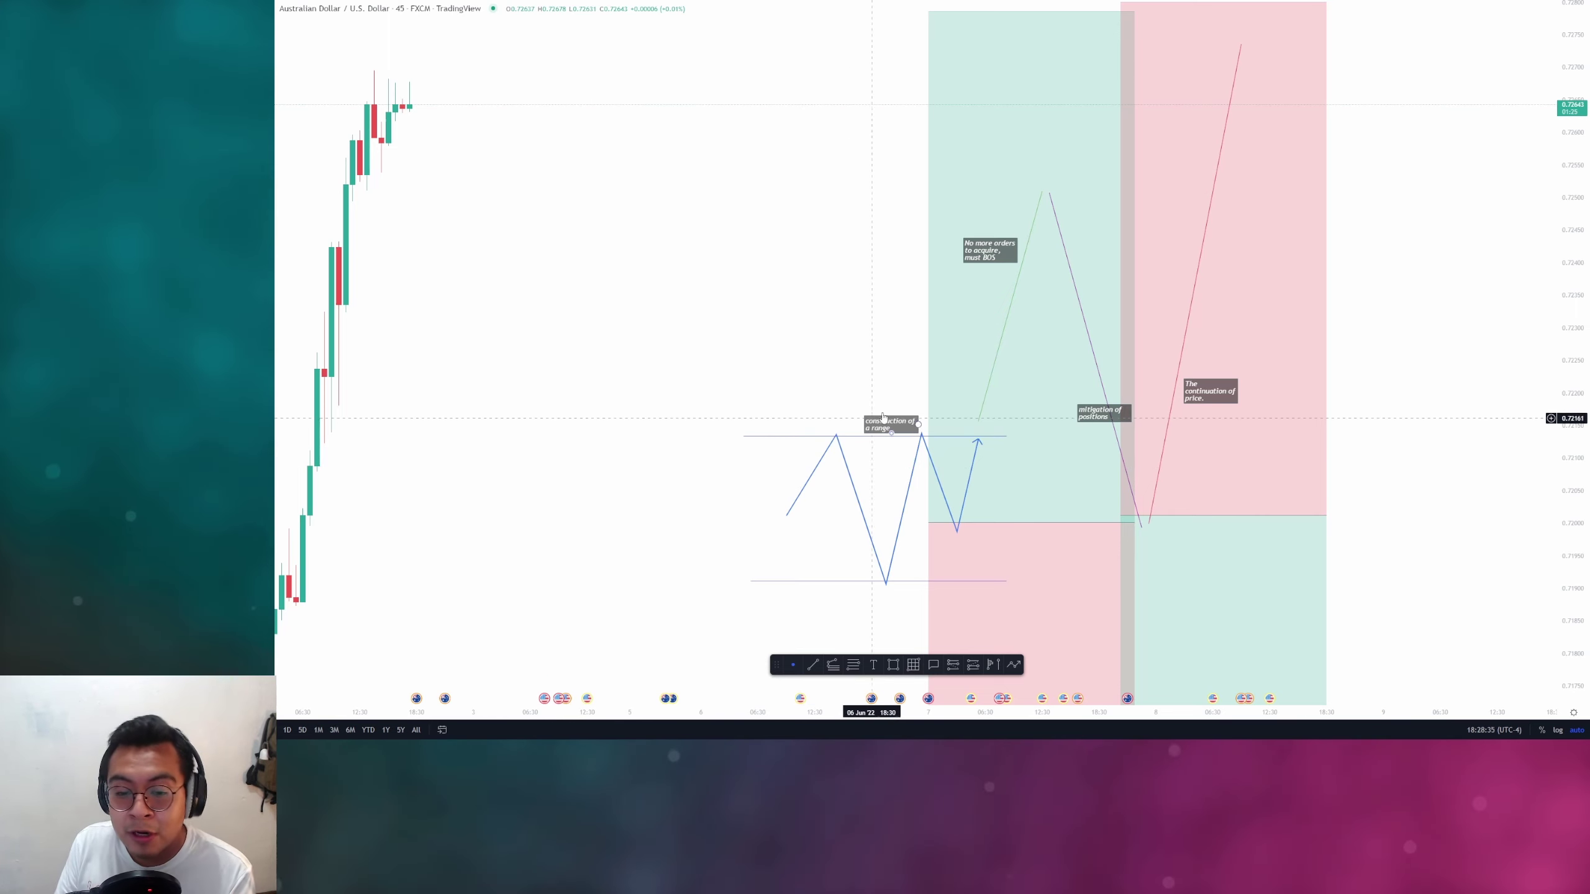
Step: Nudge the short-position box slightly left and down over the mitigation leg
{"action": "left_click", "coordinate": [1025, 78]}
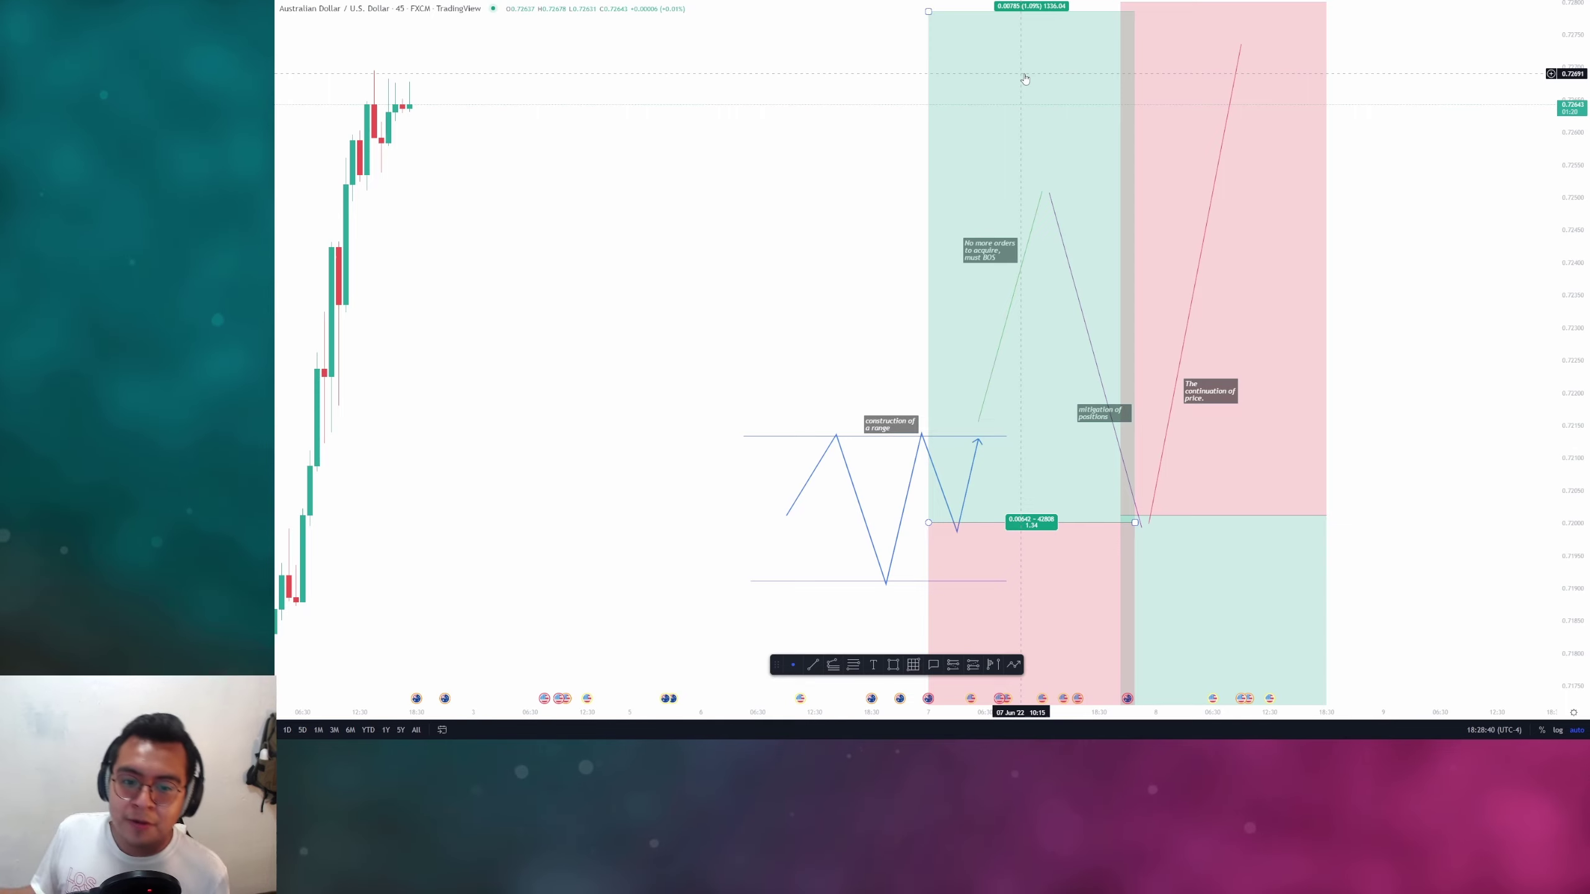
{"action": "left_click", "coordinate": [886, 467]}
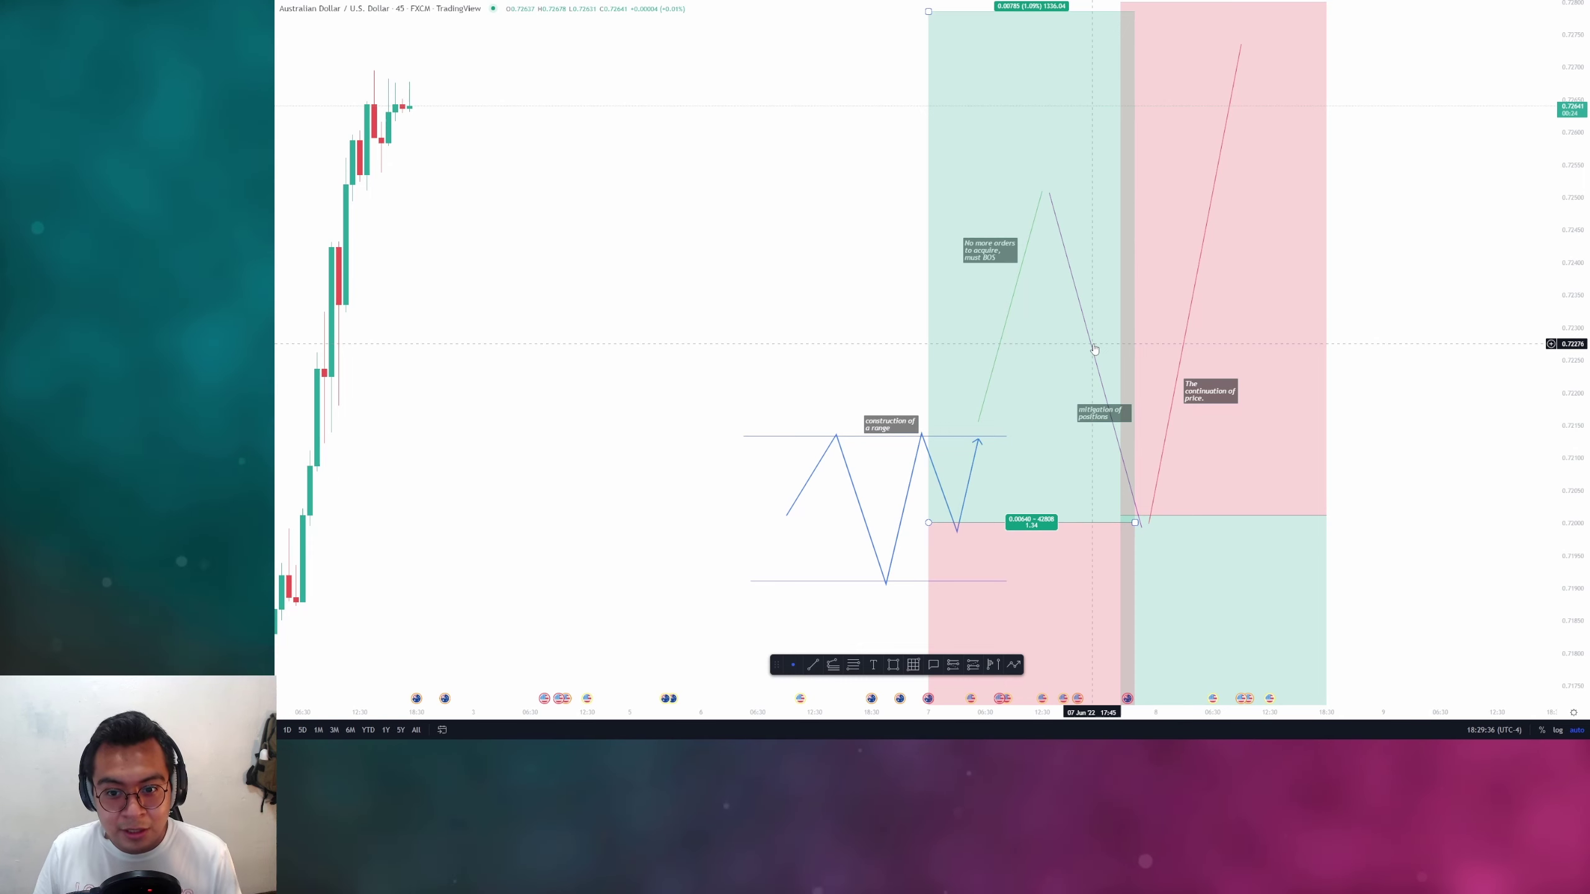
{"action": "left_click_drag", "start_coordinate": [1185, 432], "coordinate": [1178, 438]}
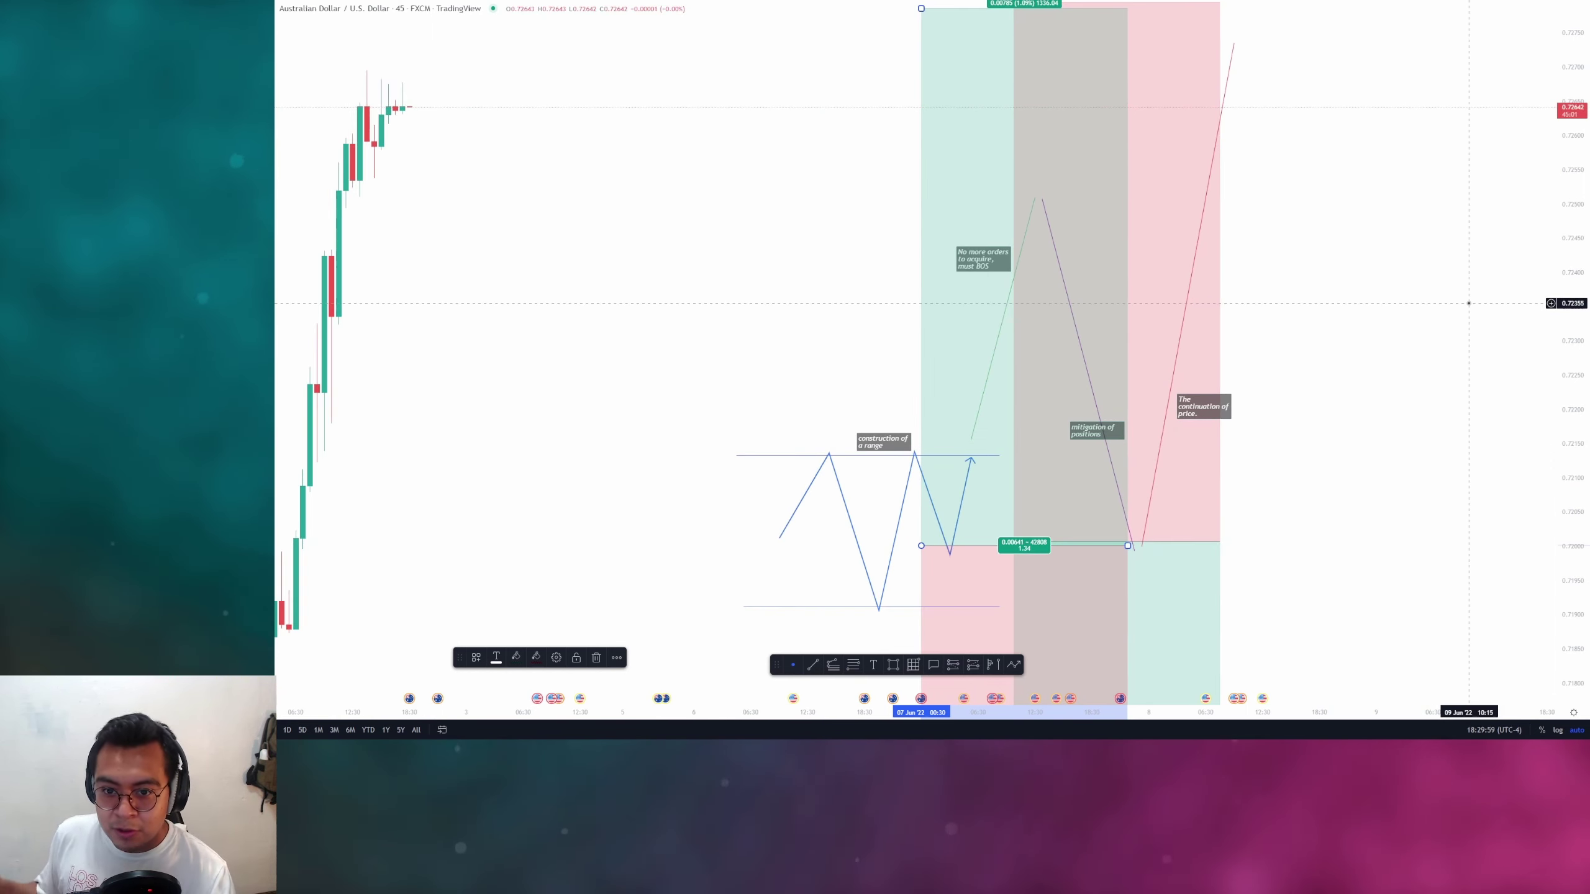
Step: Shift the green leg so its end meets the pink peak
{"action": "left_click_drag", "start_coordinate": [1035, 191], "coordinate": [1072, 8]}
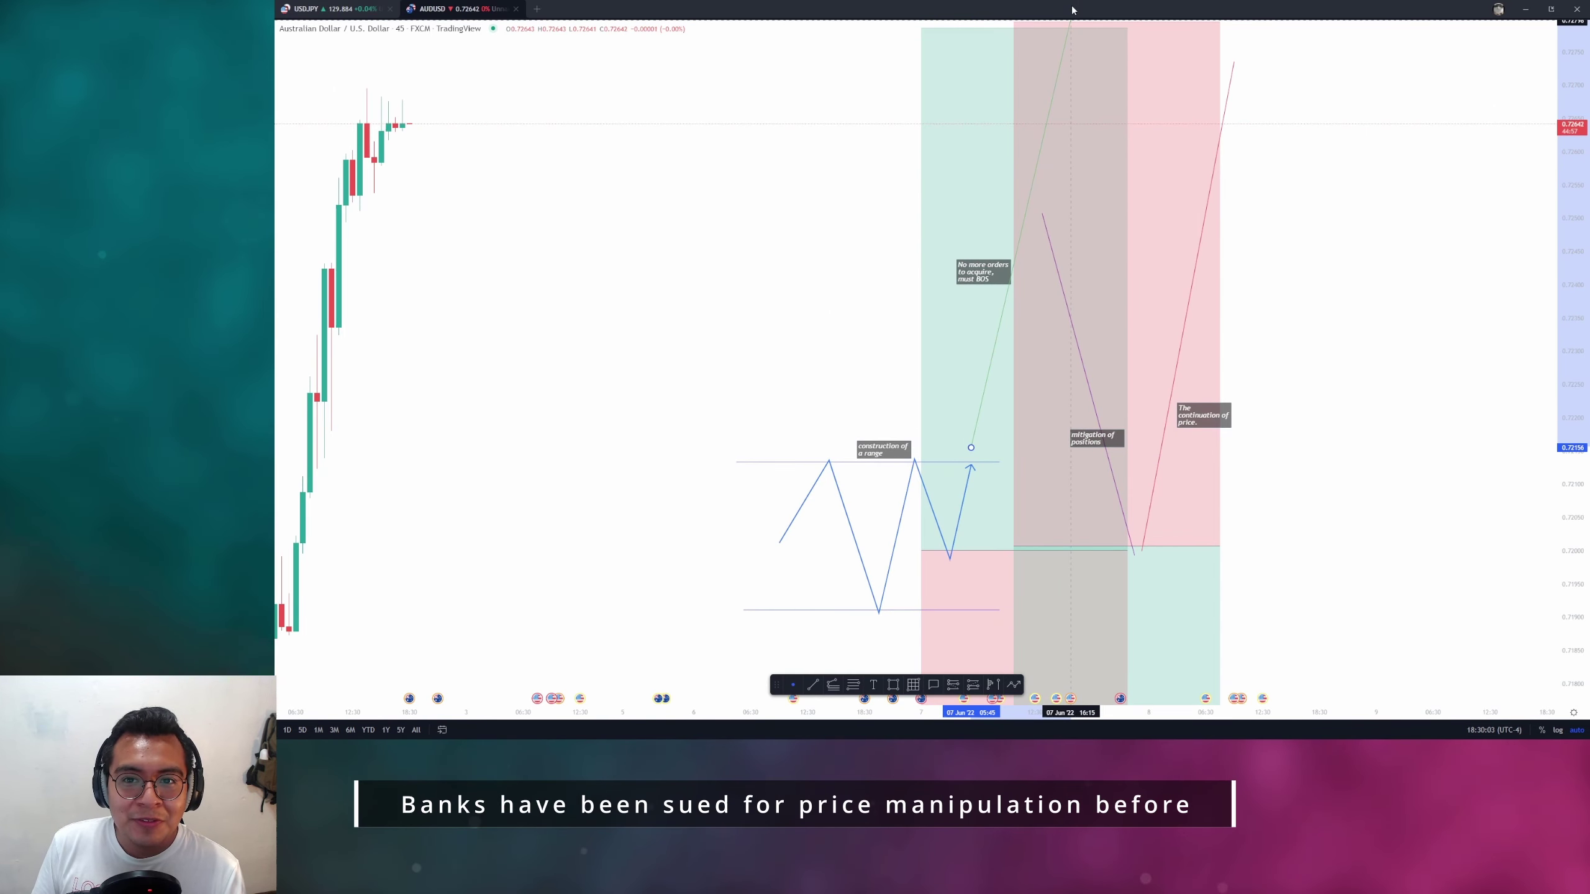
{"action": "key", "text": "Escape"}
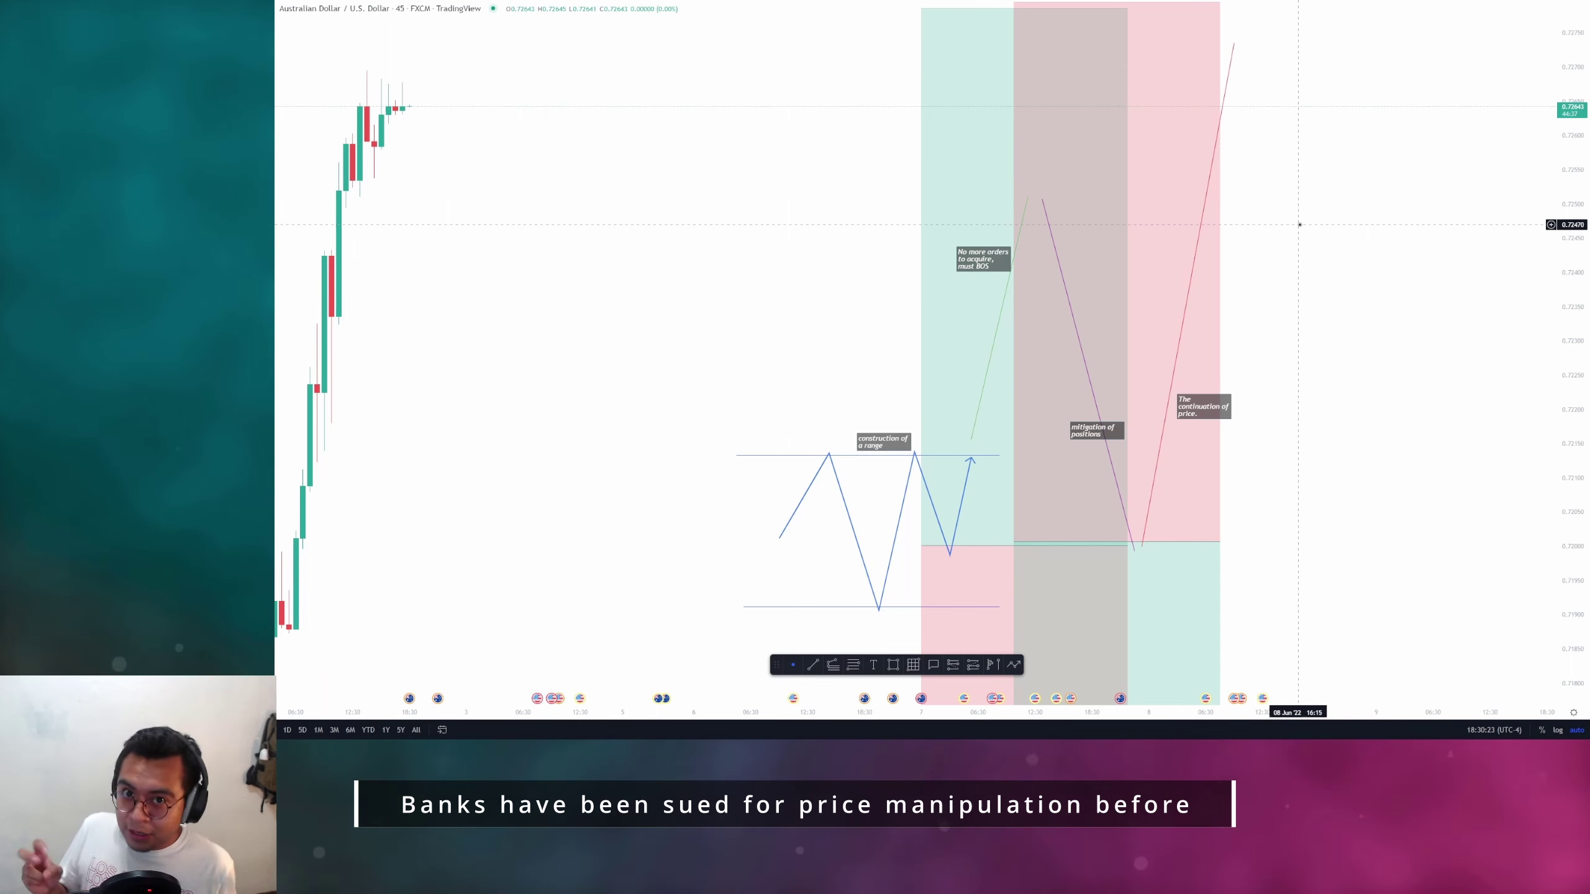
{"action": "left_click", "coordinate": [1100, 249]}
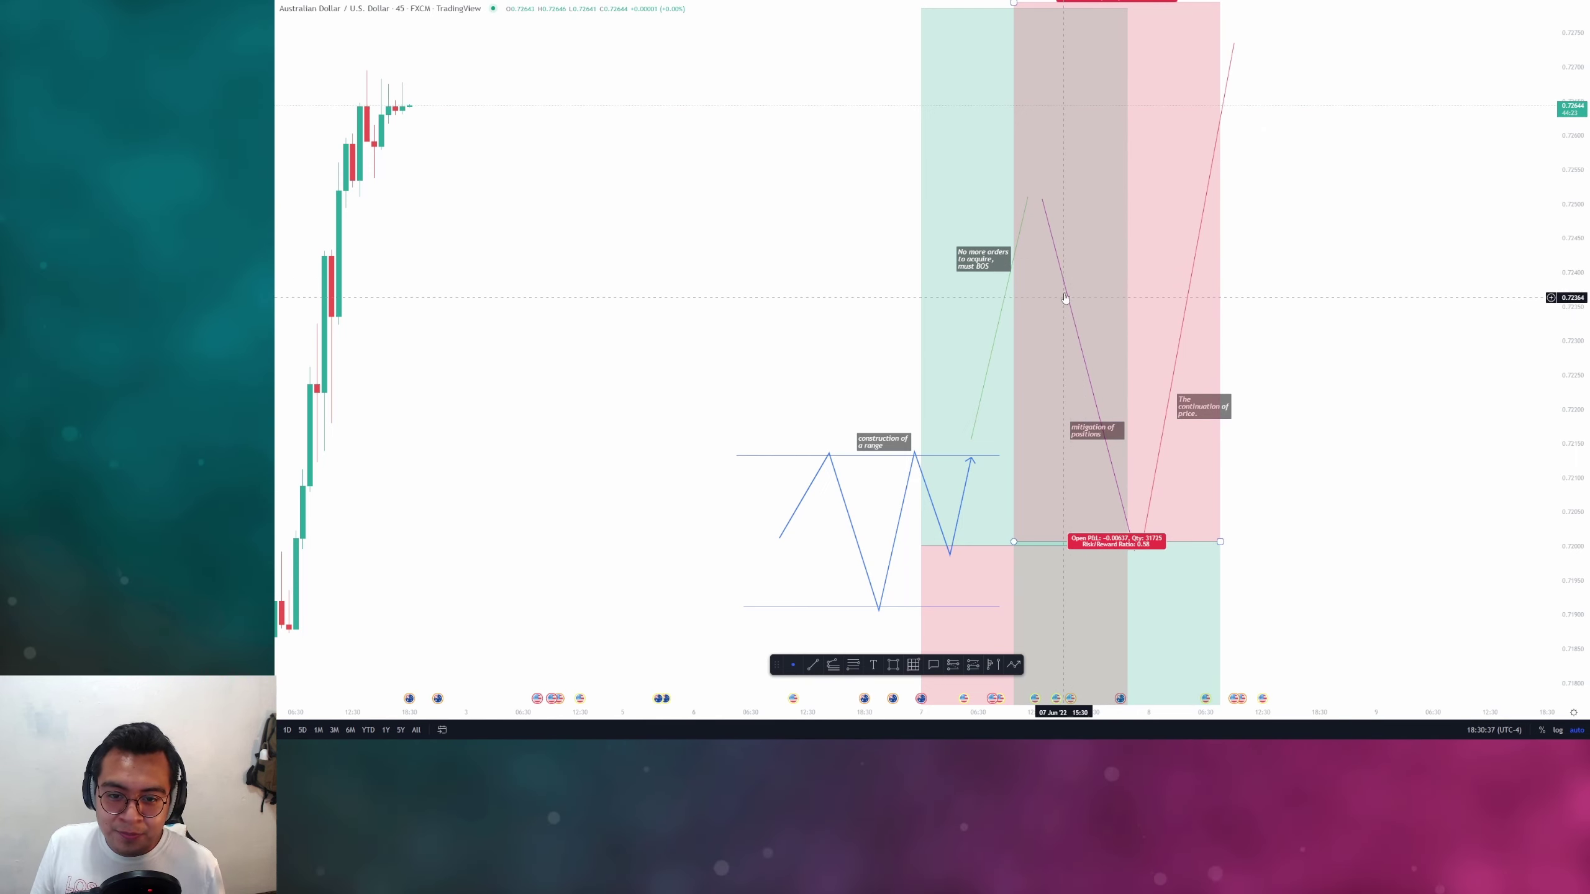
{"action": "left_click_drag", "start_coordinate": [985, 324], "coordinate": [1001, 325]}
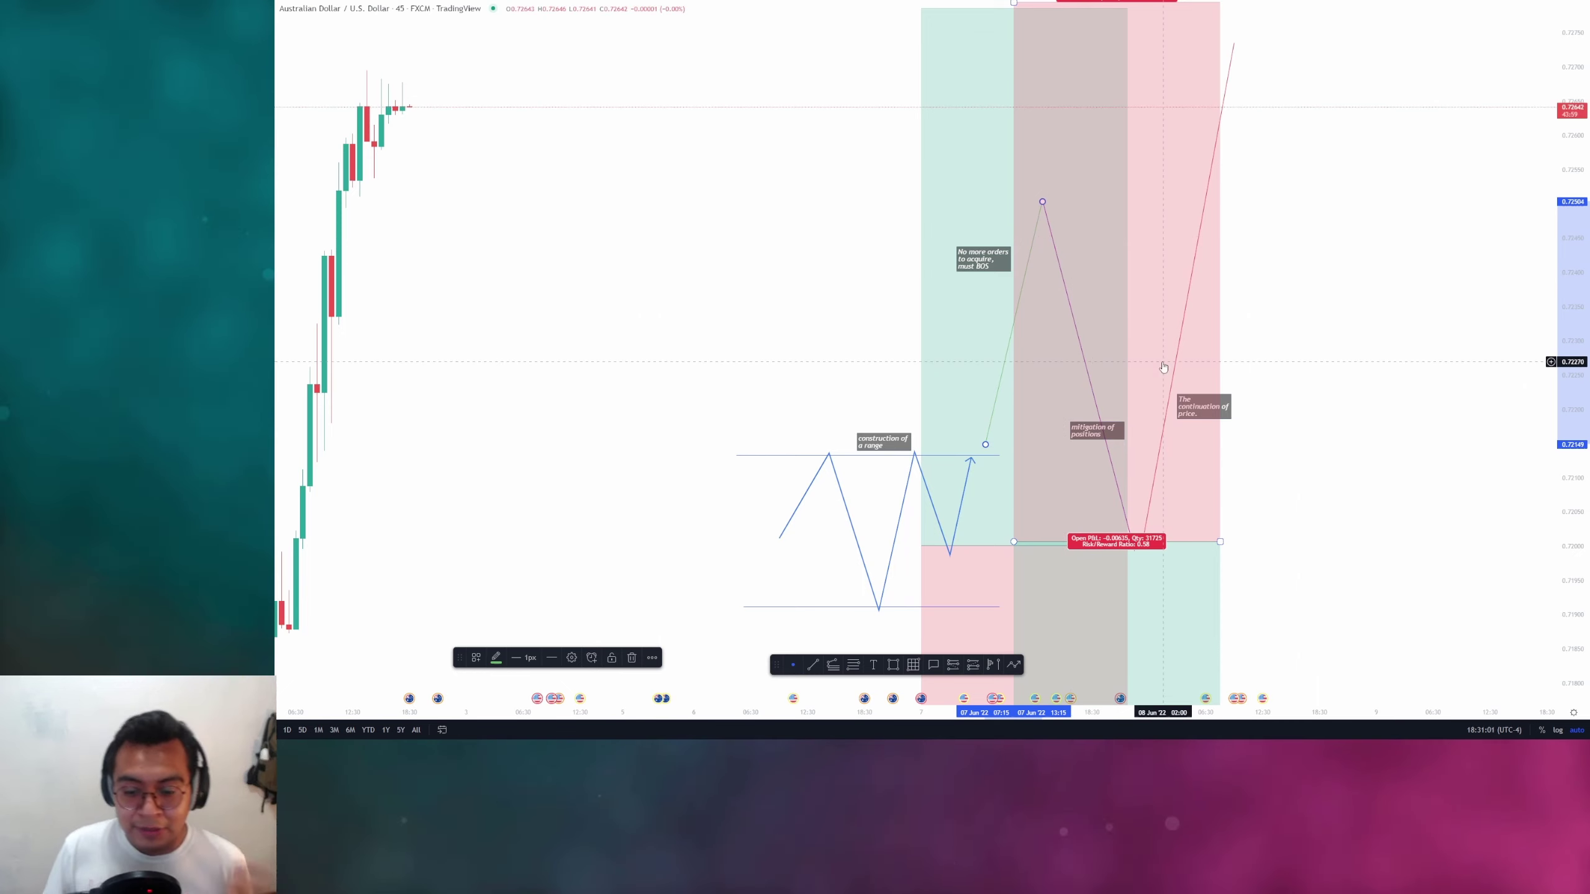
Step: Reposition the short-position box, then delete it
{"action": "left_click_drag", "start_coordinate": [1202, 354], "coordinate": [1280, 359]}
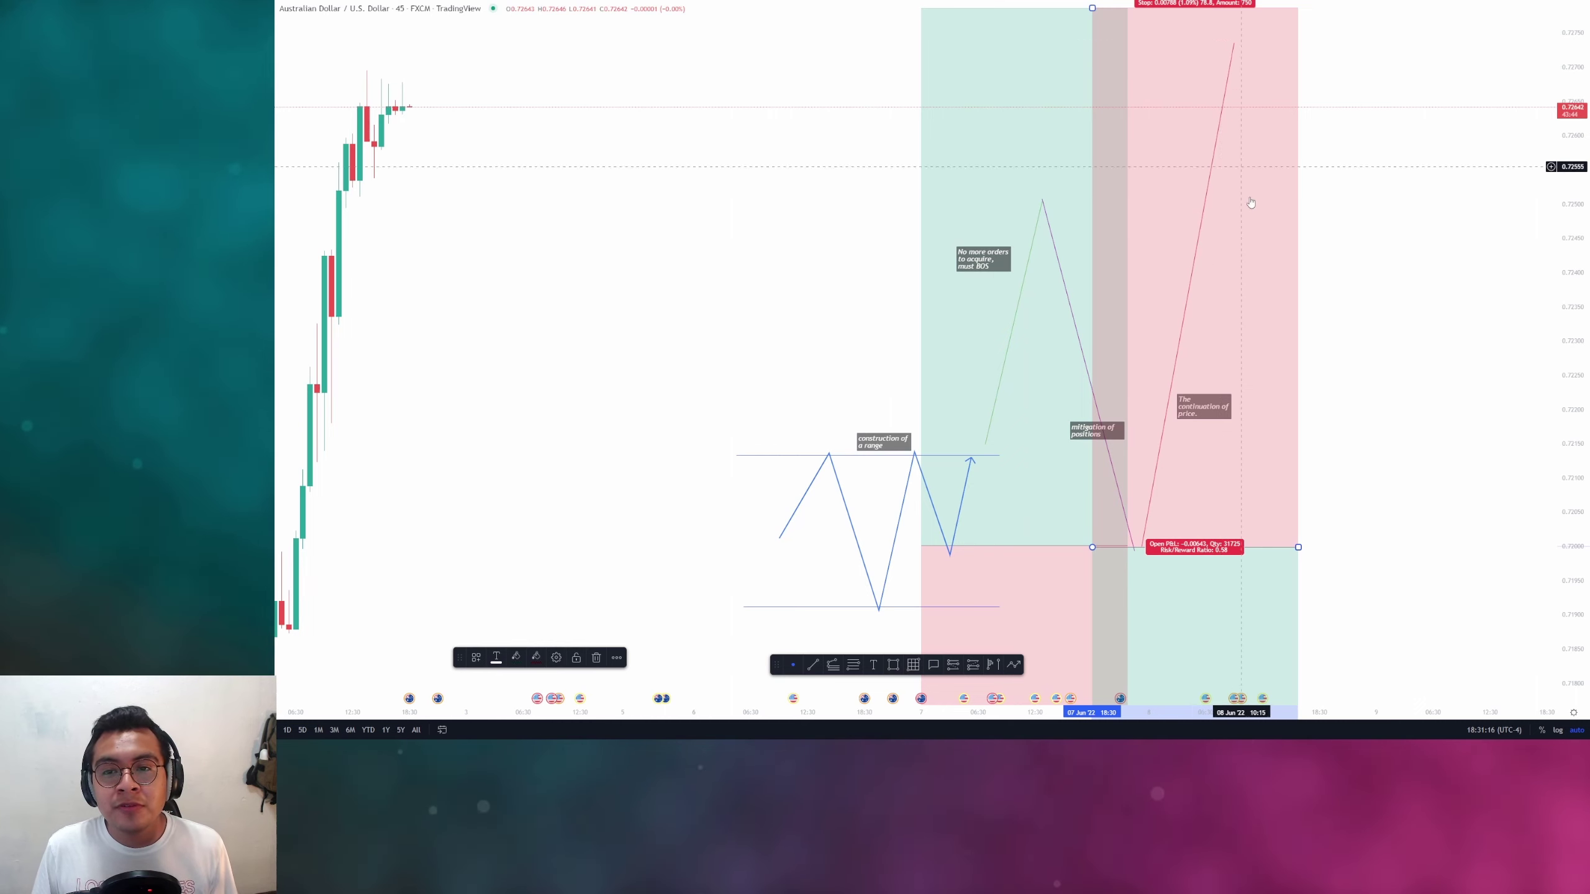
{"action": "left_click_drag", "start_coordinate": [1224, 166], "coordinate": [1231, 201]}
{"action": "left_click_drag", "start_coordinate": [1236, 267], "coordinate": [1238, 273]}
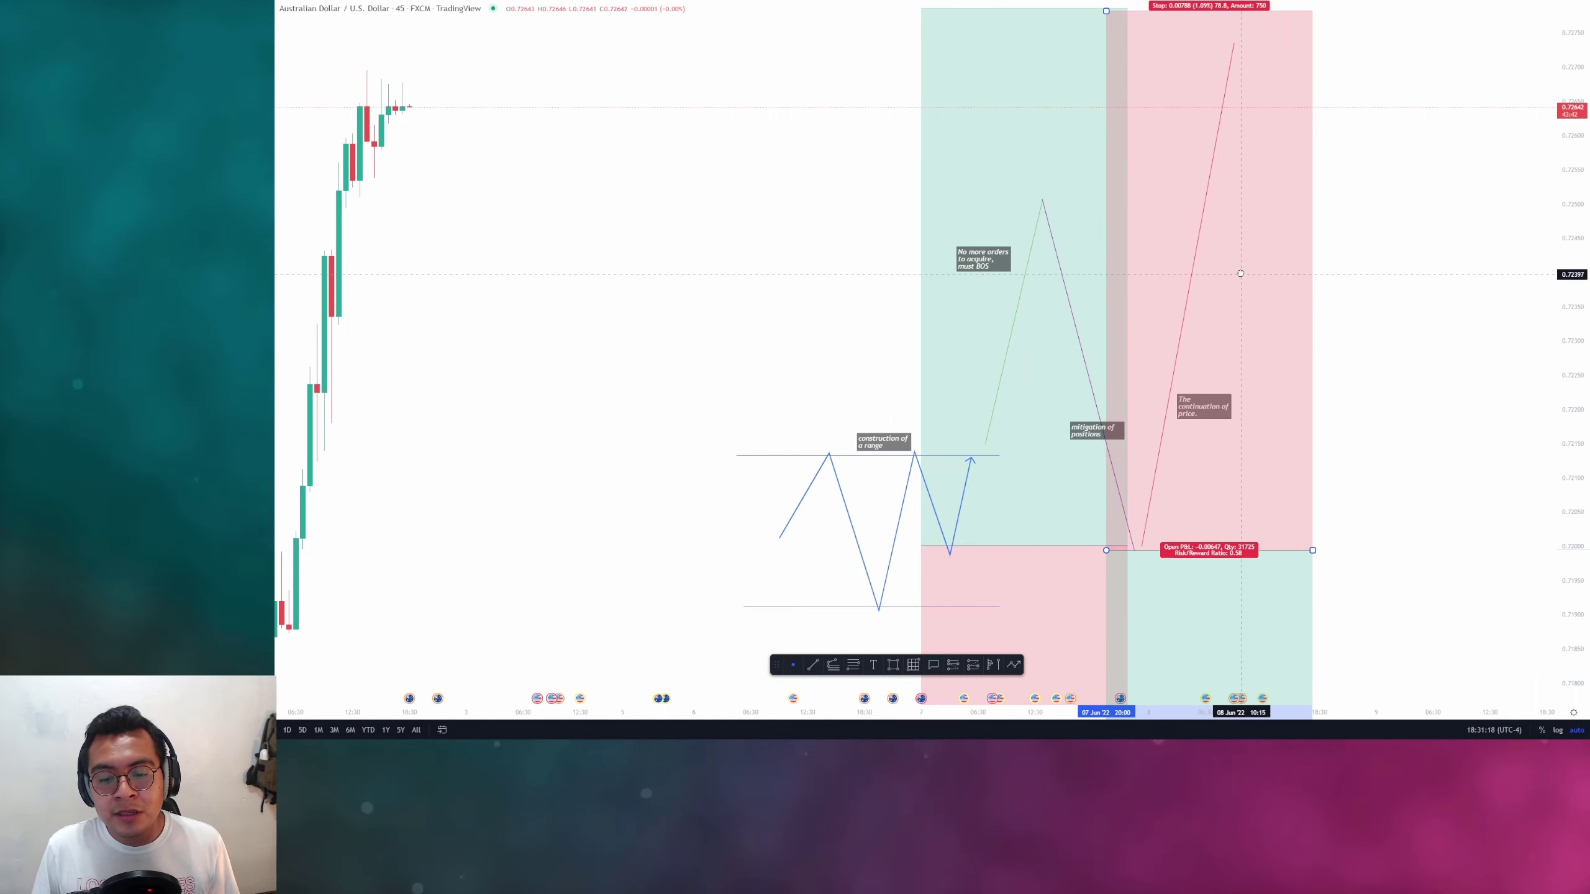
{"action": "left_click_drag", "start_coordinate": [1115, 126], "coordinate": [1122, 127]}
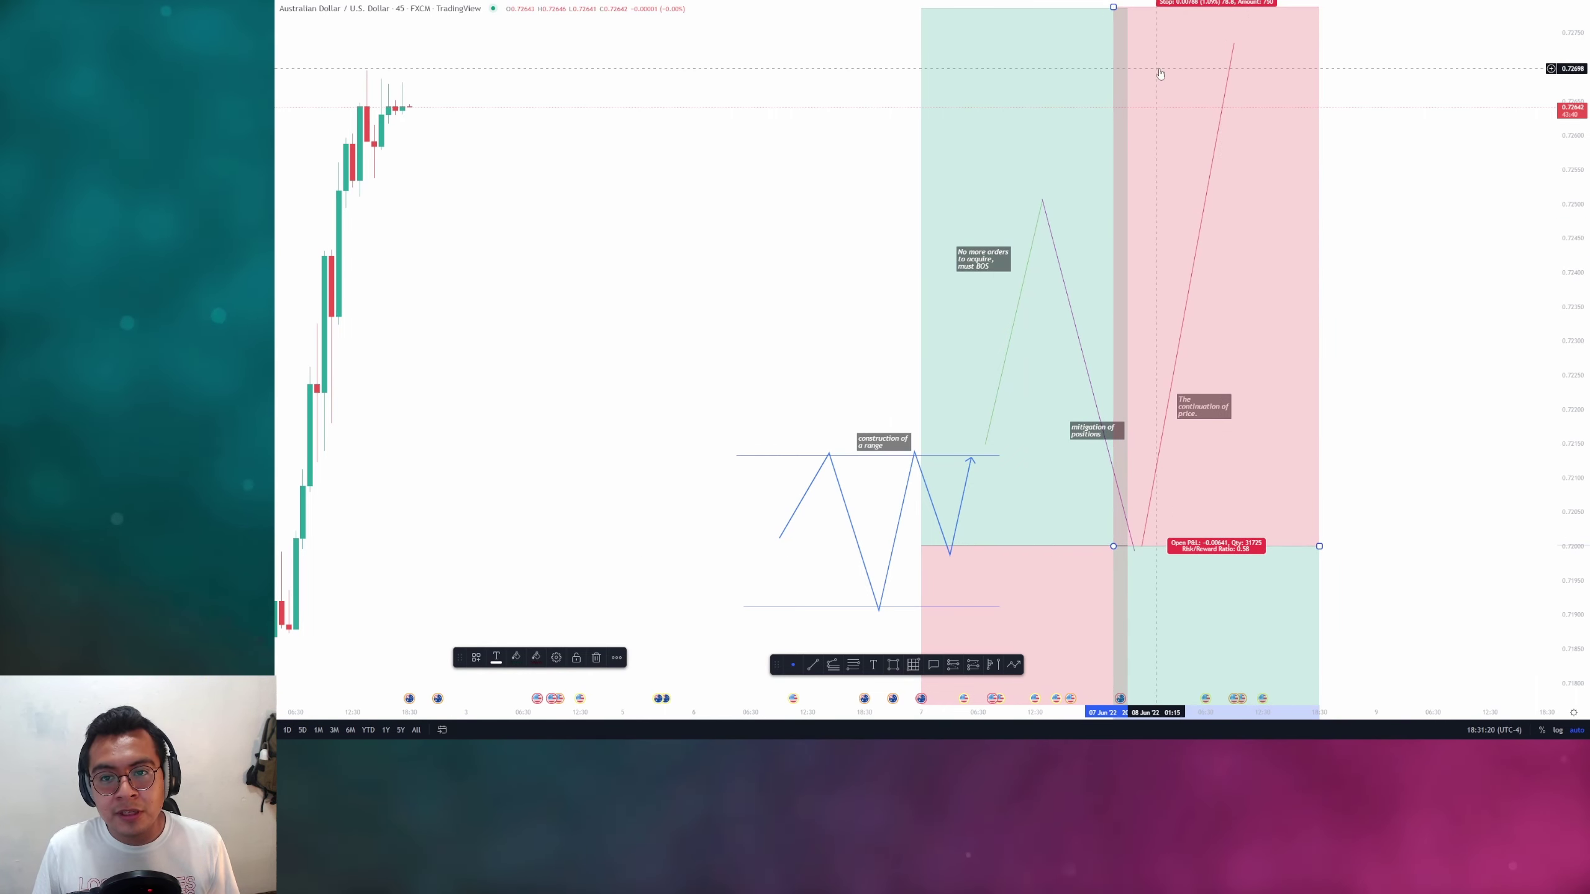
{"action": "key", "text": "Delete"}
Step: Widen the long-position box across the continuation leg, remove it, and raise the mitigation label
{"action": "left_click", "coordinate": [1124, 542]}
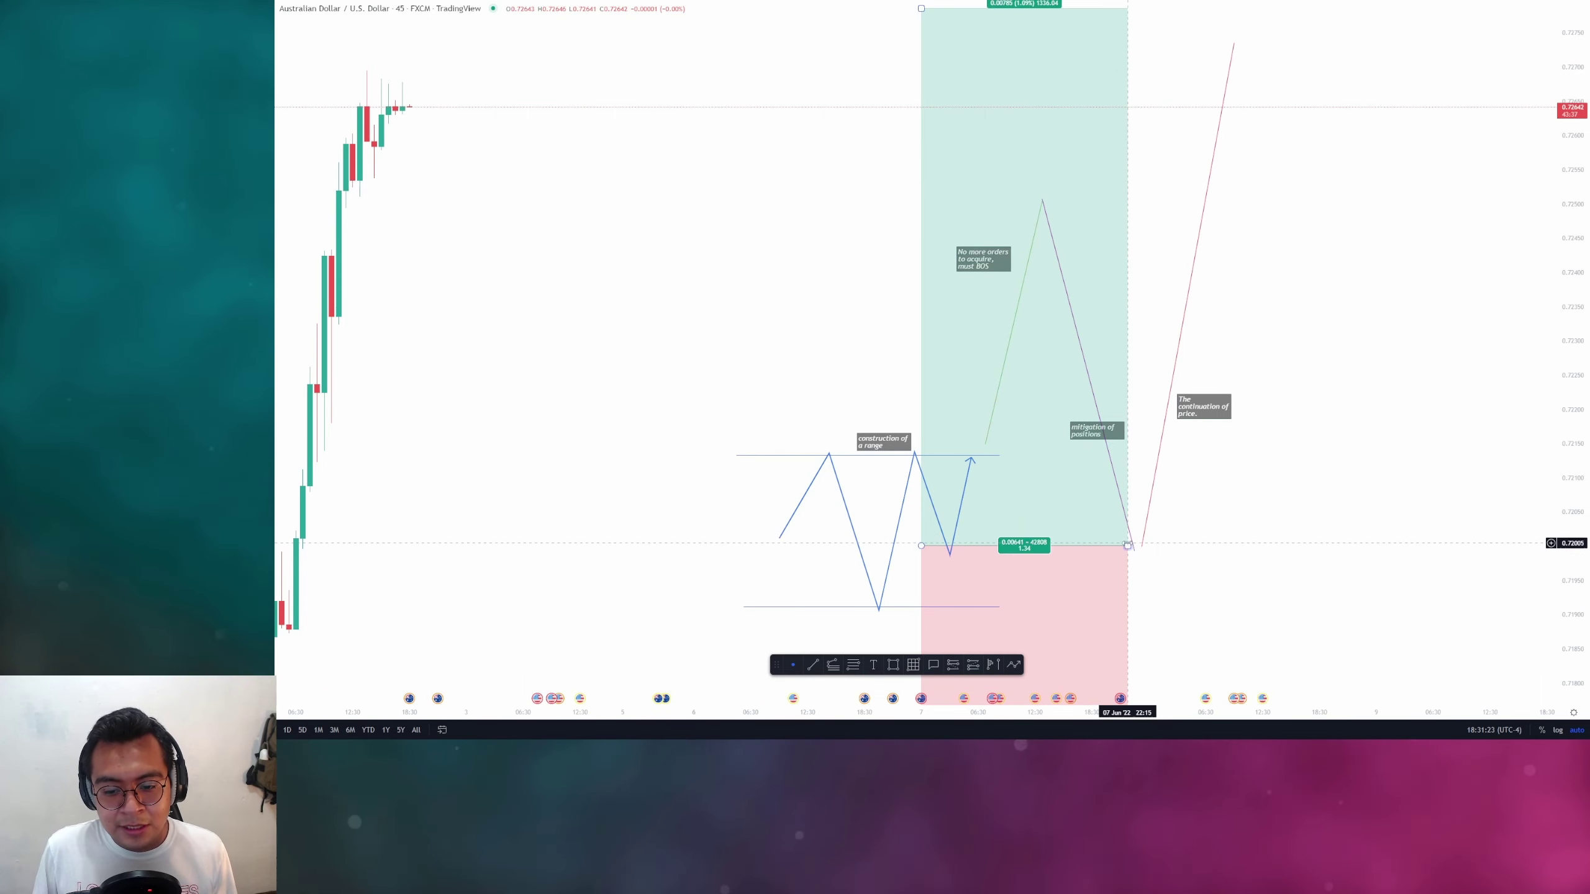
{"action": "left_click_drag", "start_coordinate": [1128, 545], "coordinate": [1277, 545]}
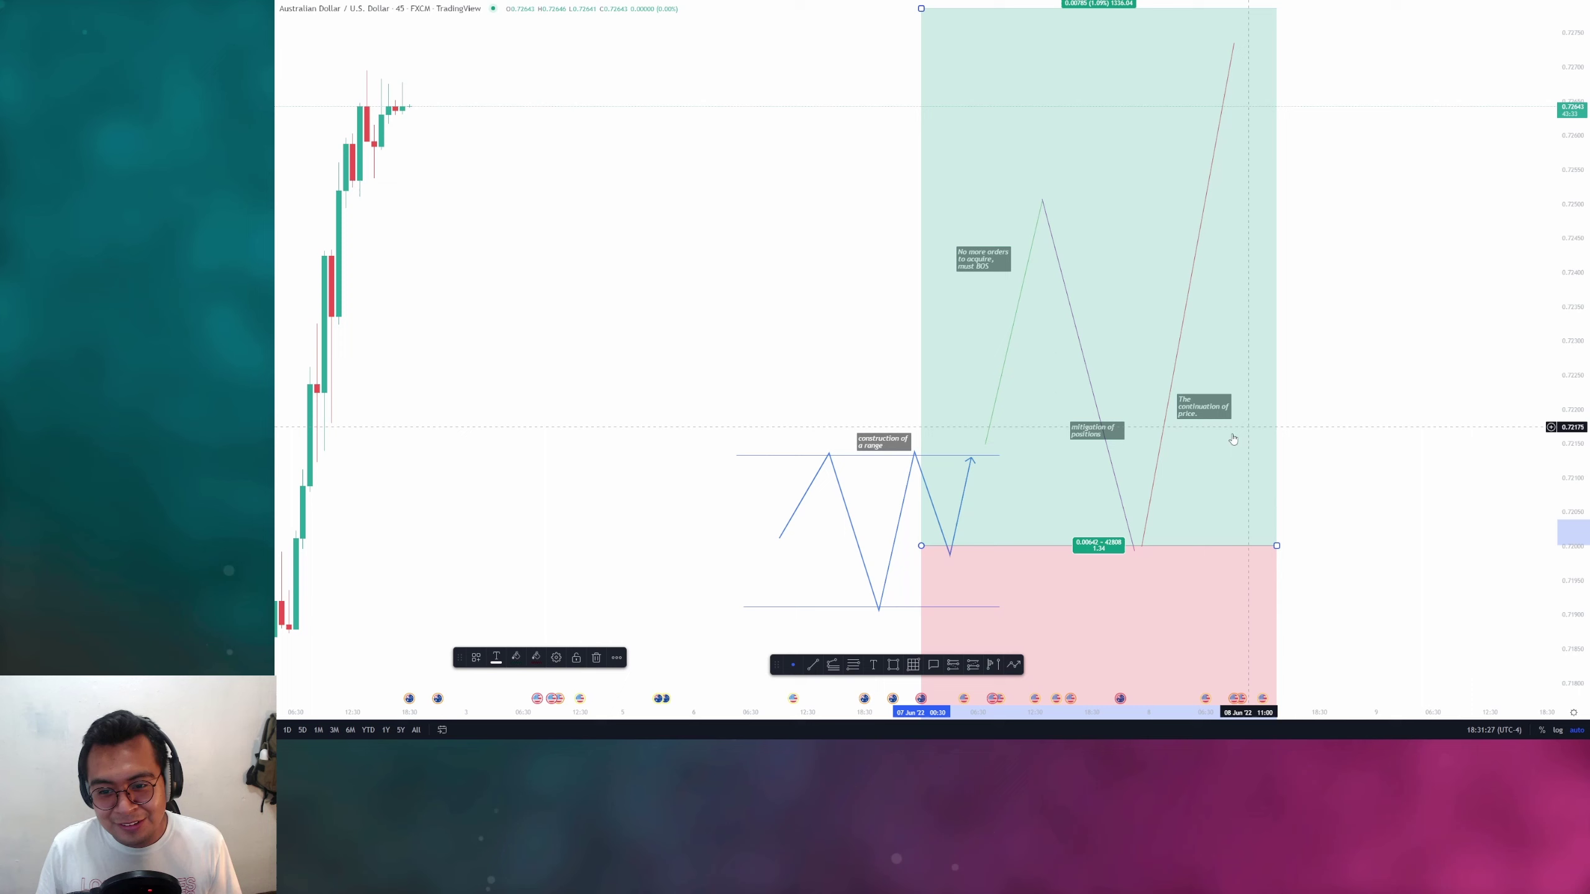
{"action": "mouse_move", "coordinate": [1209, 5]}
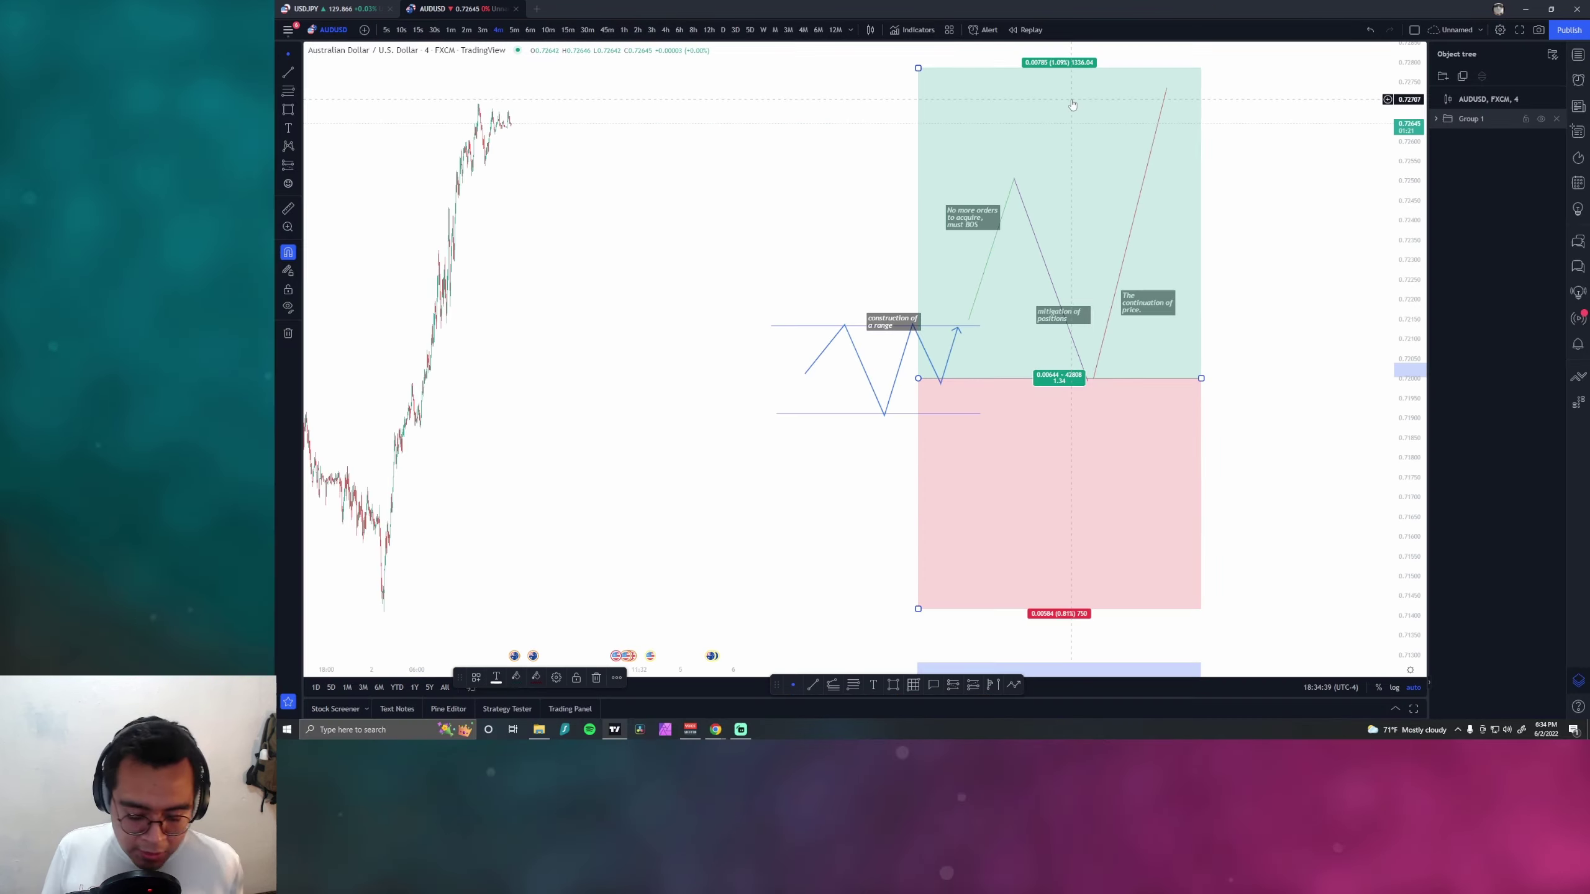
{"action": "key", "text": "Delete"}
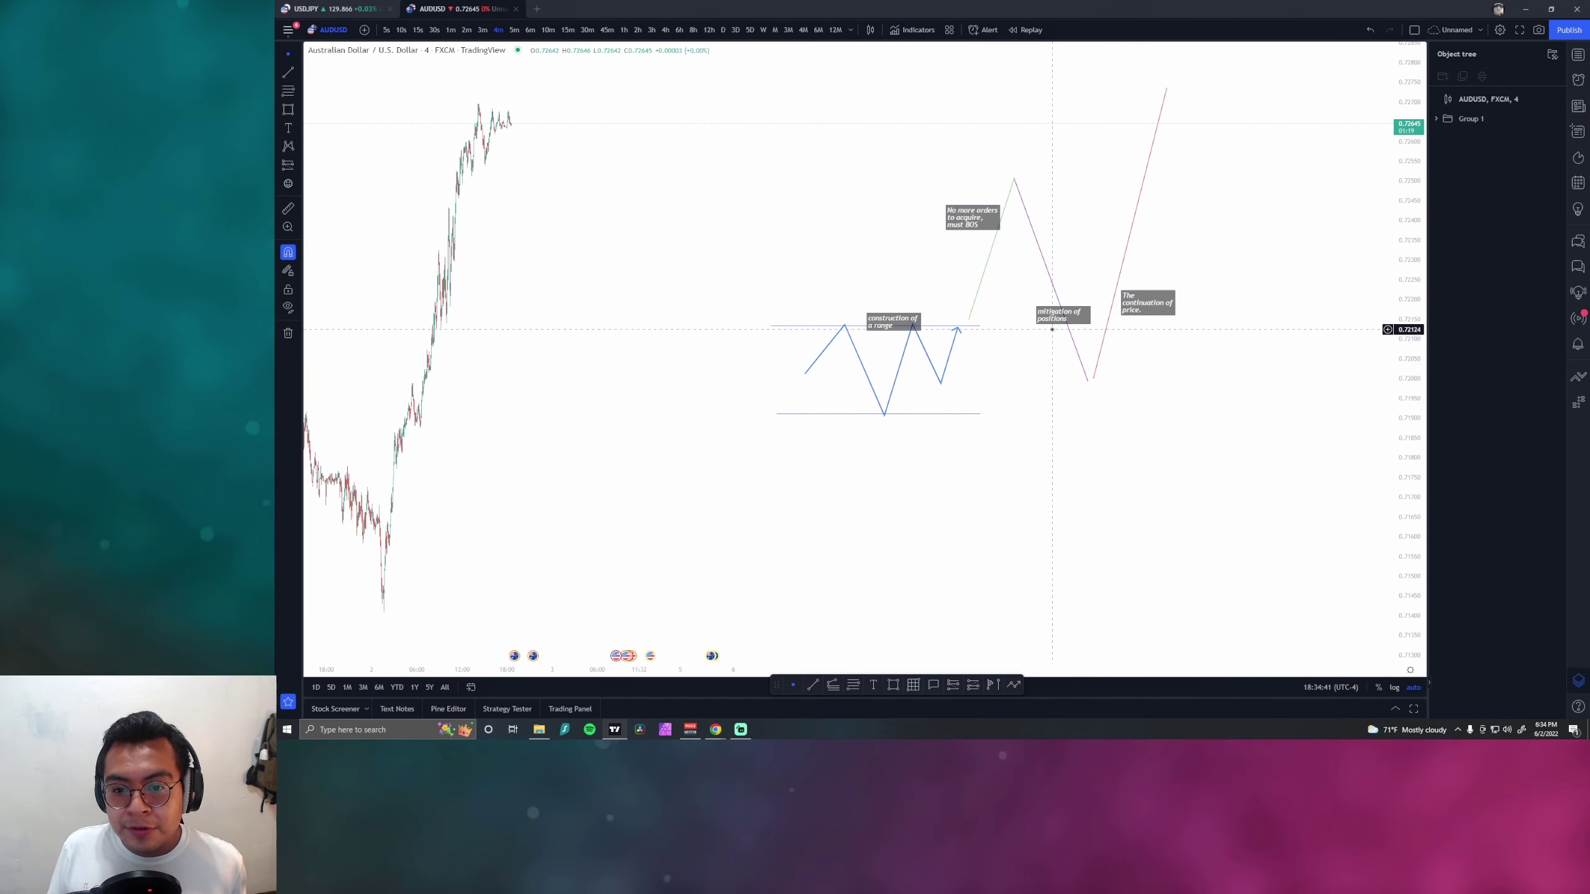
{"action": "left_click_drag", "start_coordinate": [1061, 316], "coordinate": [1078, 251]}
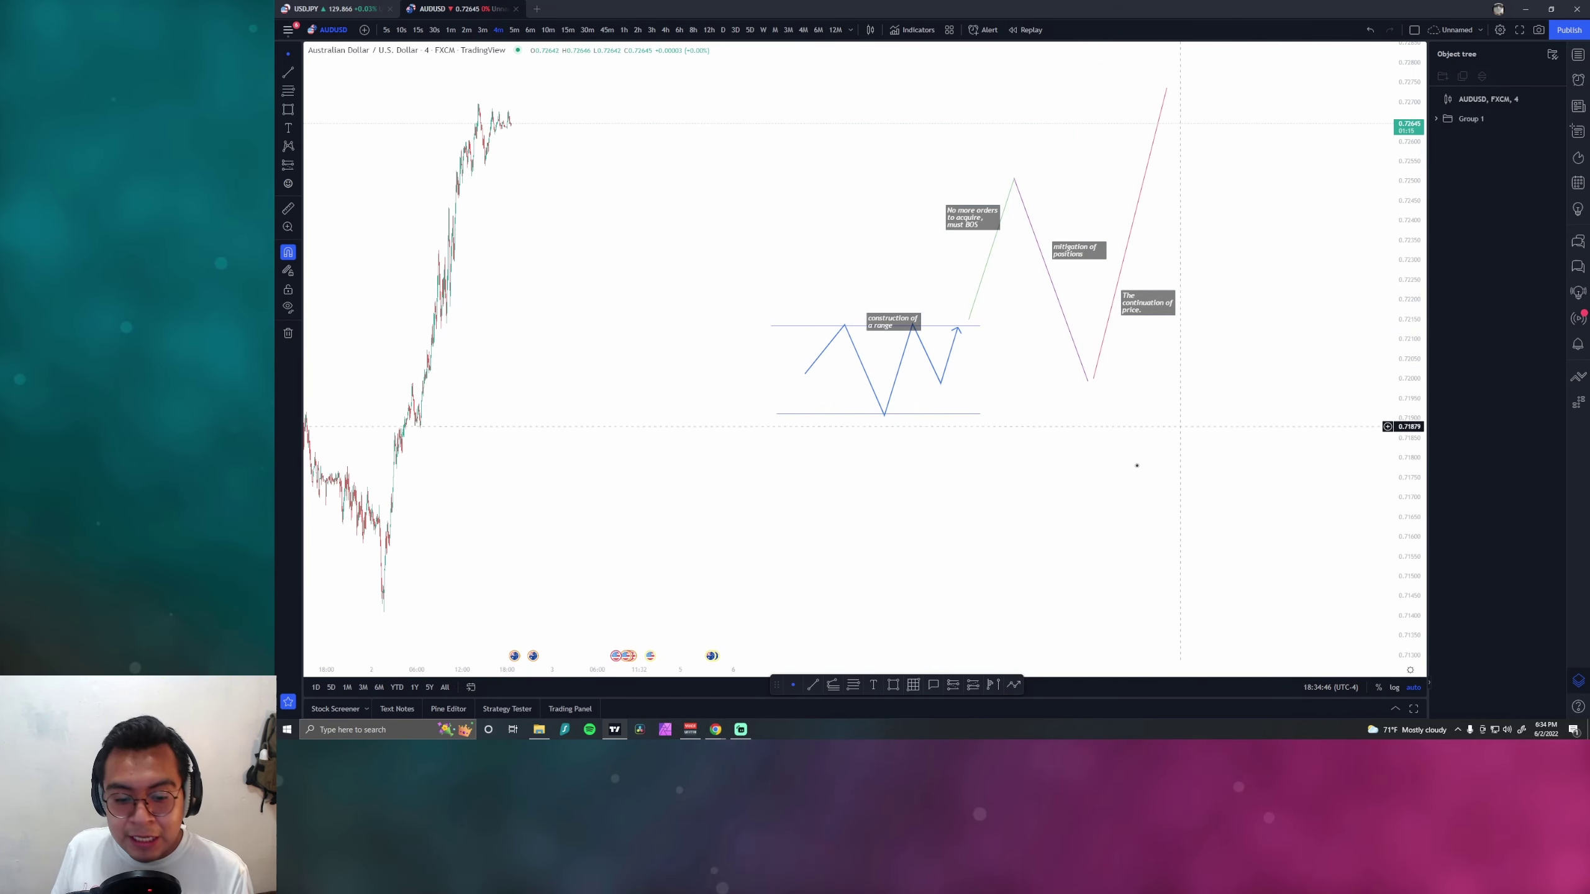
Step: View the Wyckoff Price Cycle image full screen, then return to the AUDUSD chart
{"action": "key", "text": "alt+Tab"}
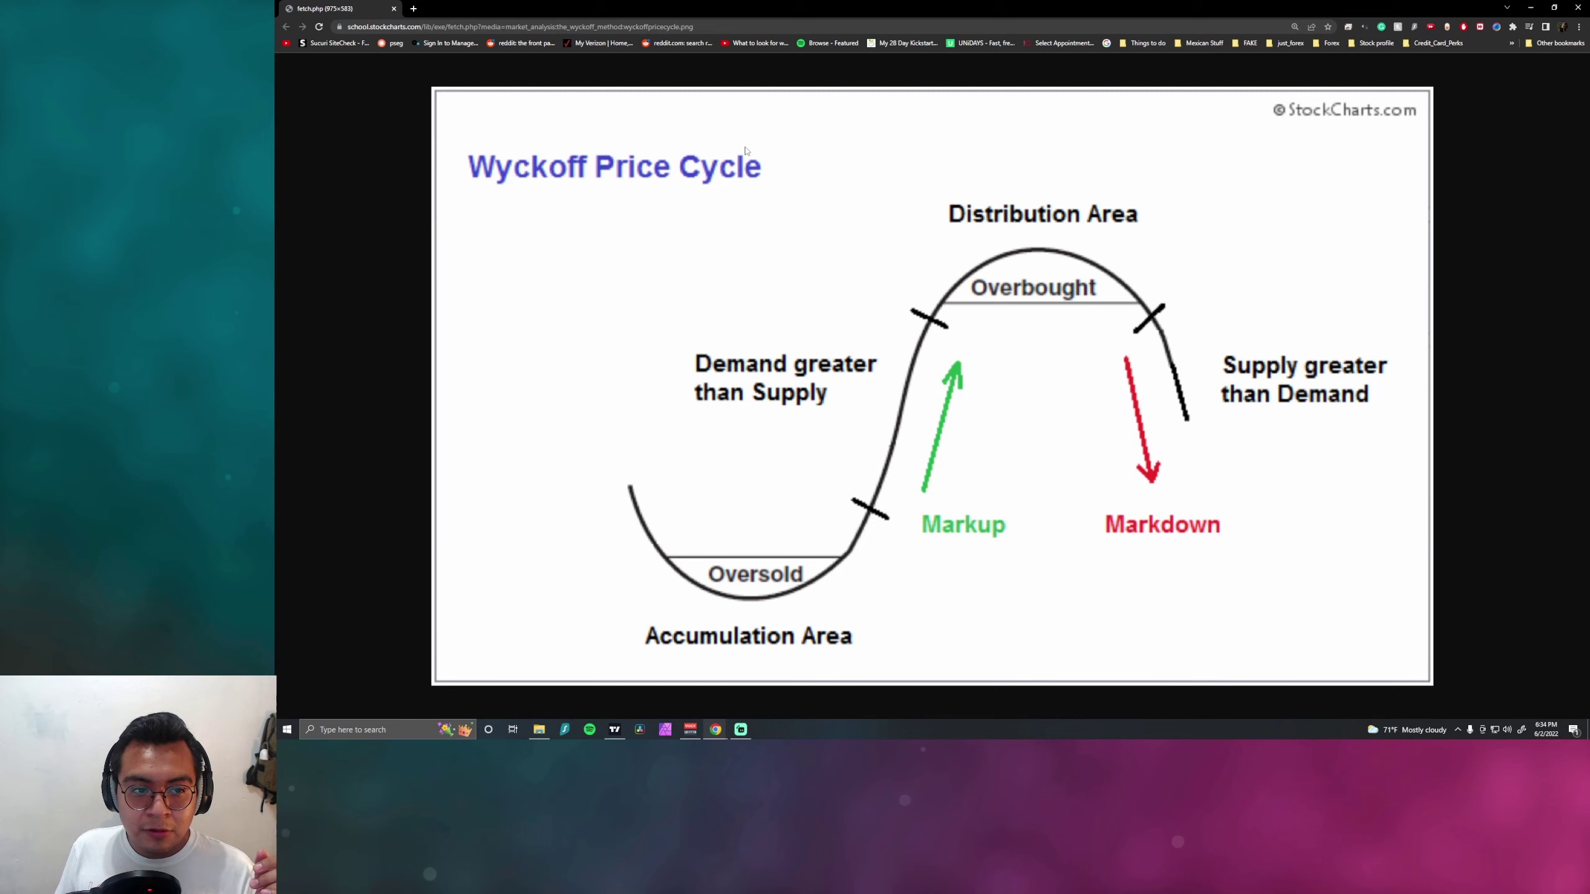
{"action": "key", "text": "F11"}
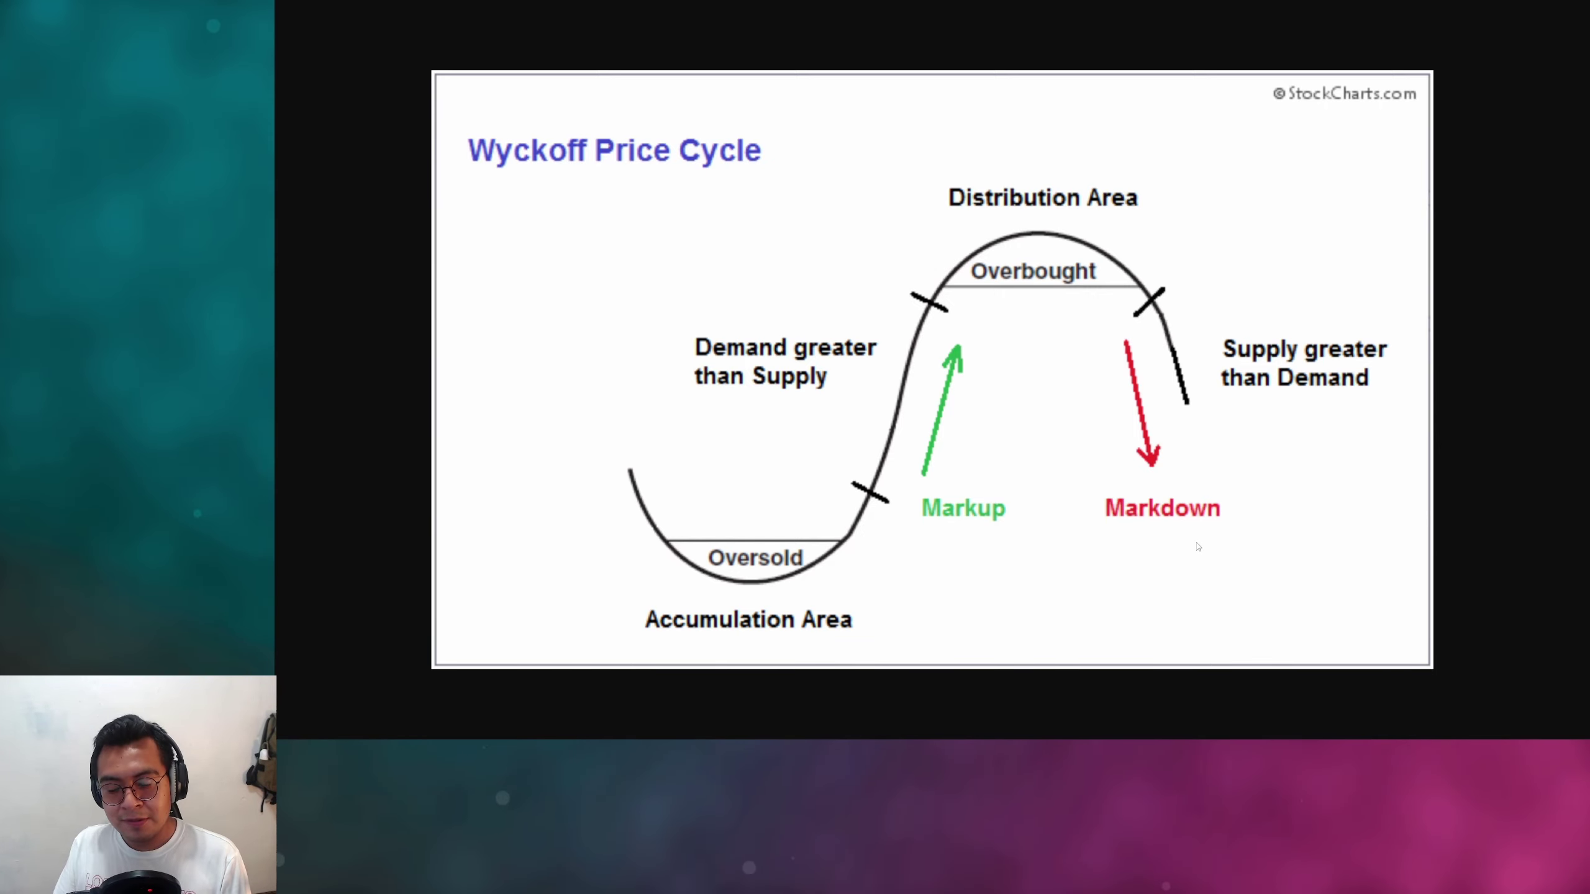
{"action": "key", "text": "alt+Tab"}
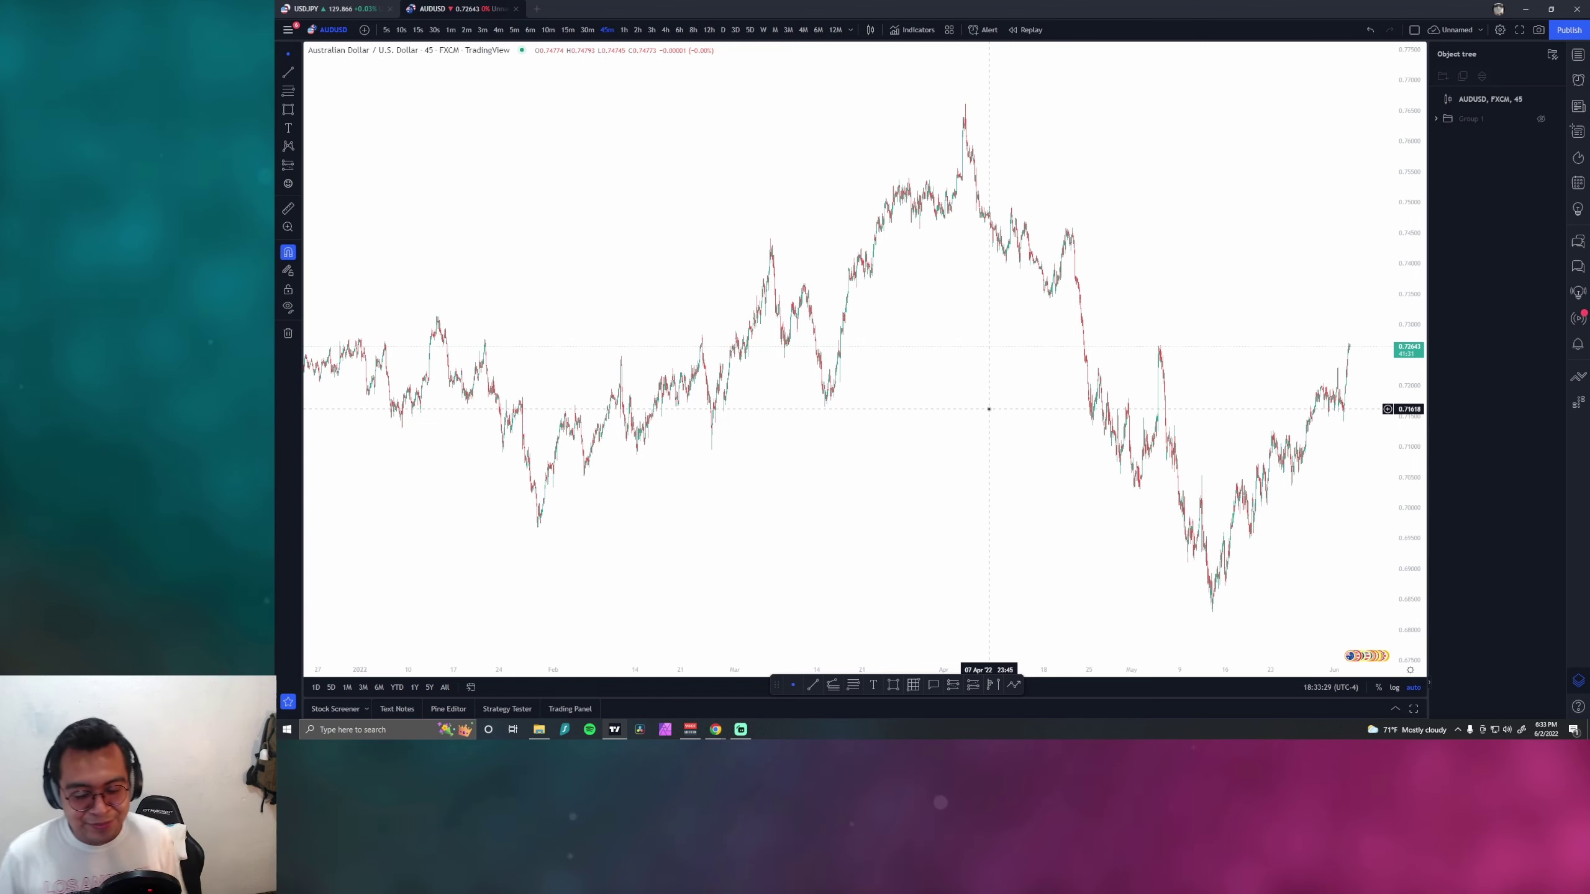
Step: Draw a Fib Retracement over the 08 Feb pullback candles
{"action": "scroll", "coordinate": [1082, 238], "scroll_direction": "up", "scroll_amount": 3}
{"action": "scroll", "coordinate": [1076, 266], "scroll_direction": "down", "scroll_amount": 1}
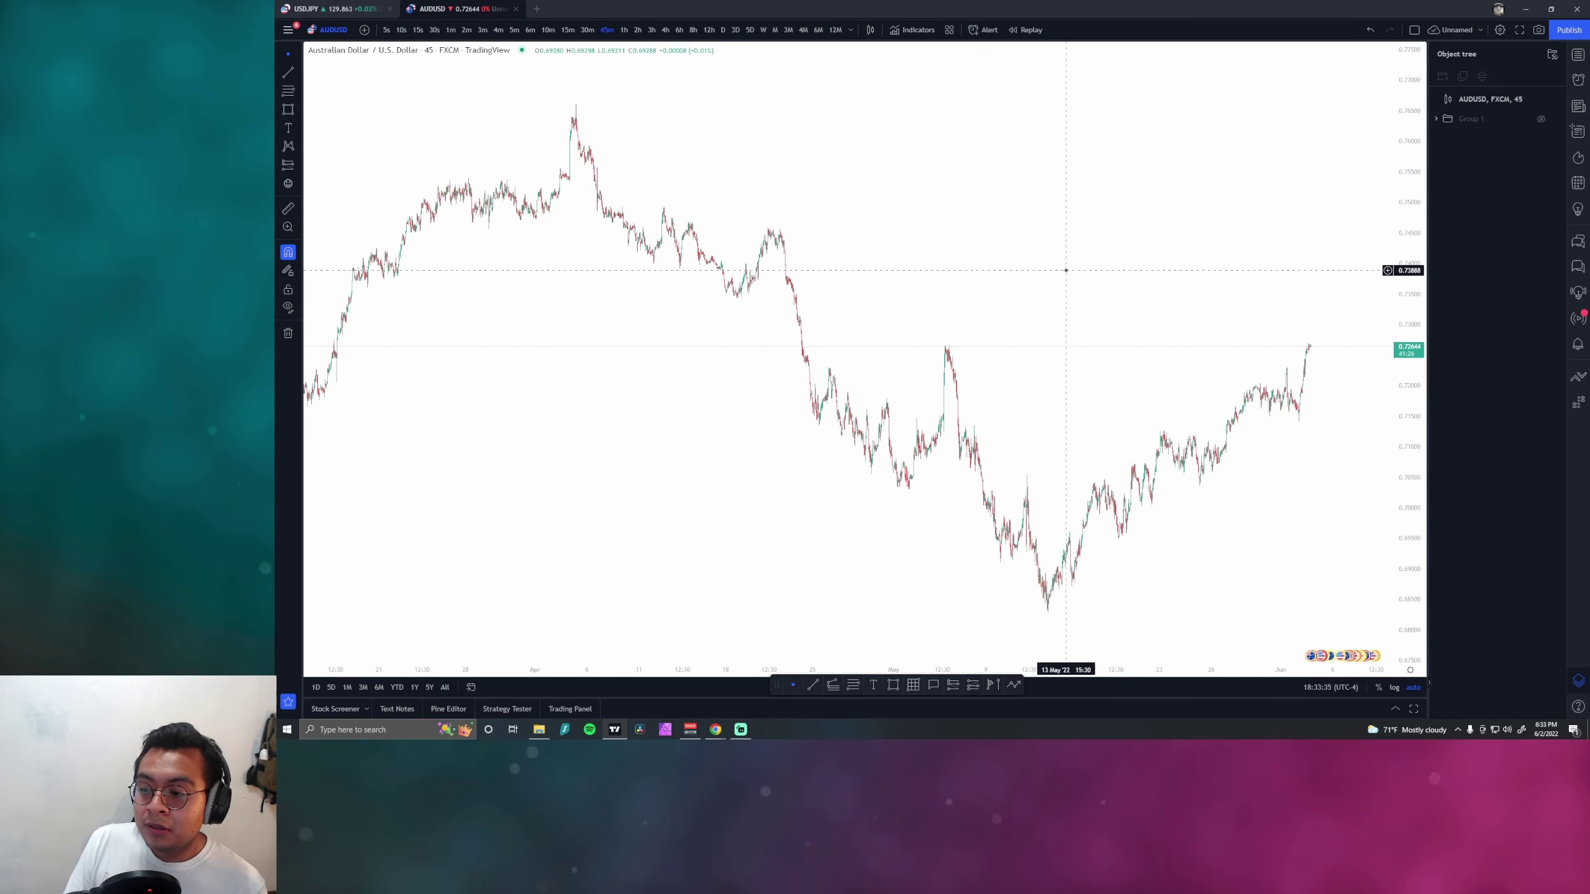
{"action": "scroll", "coordinate": [1066, 270], "scroll_direction": "down", "scroll_amount": 4}
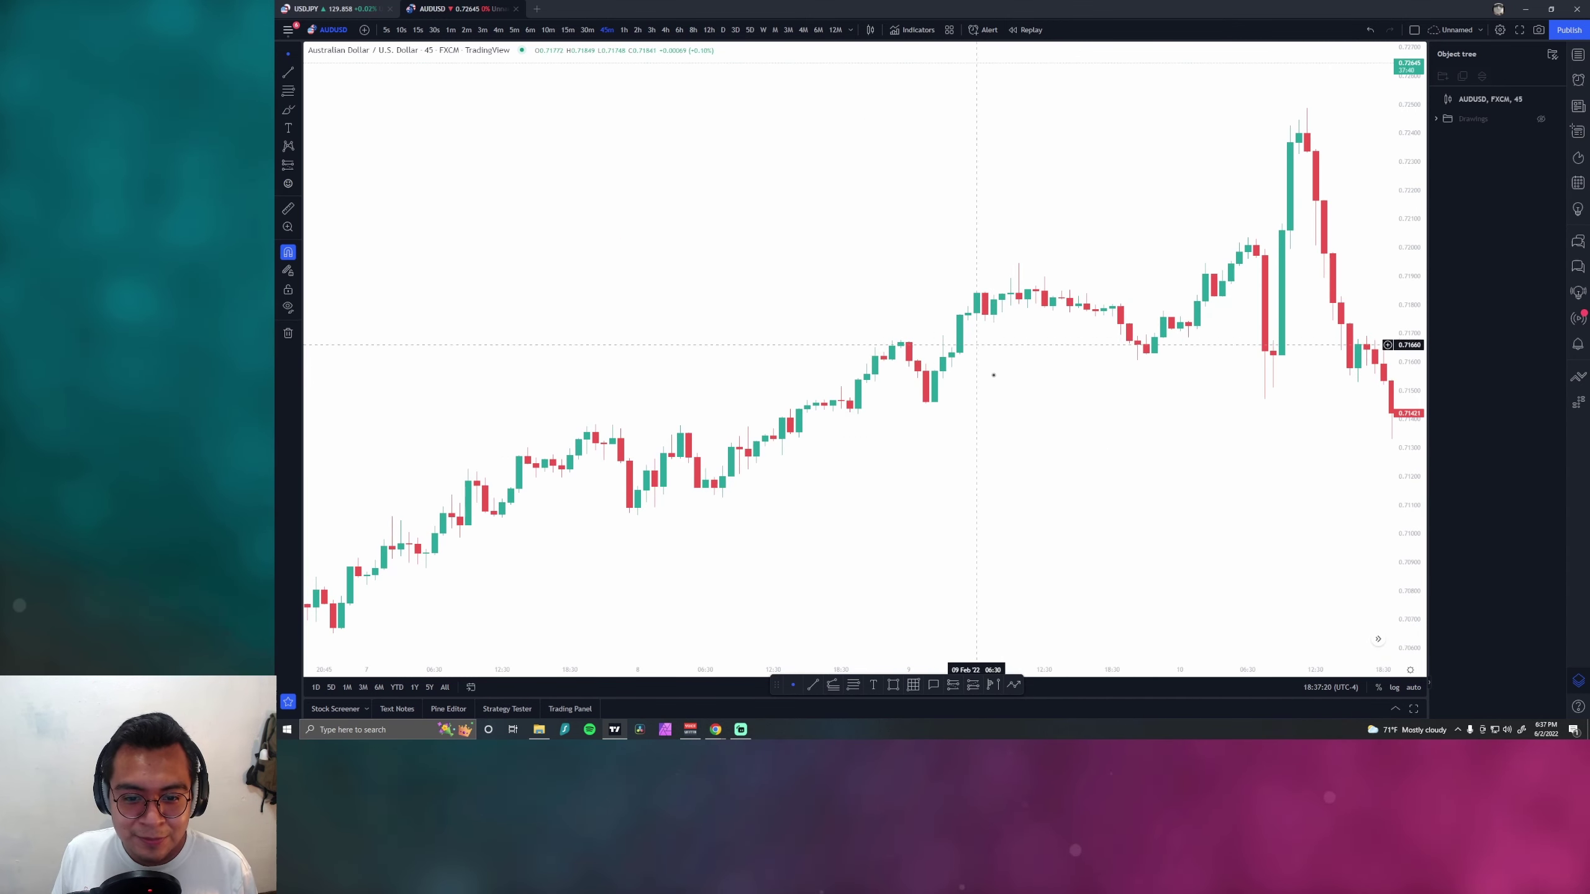
{"action": "key", "text": "alt+f"}
{"action": "left_click_drag", "start_coordinate": [926, 402], "coordinate": [900, 342]}
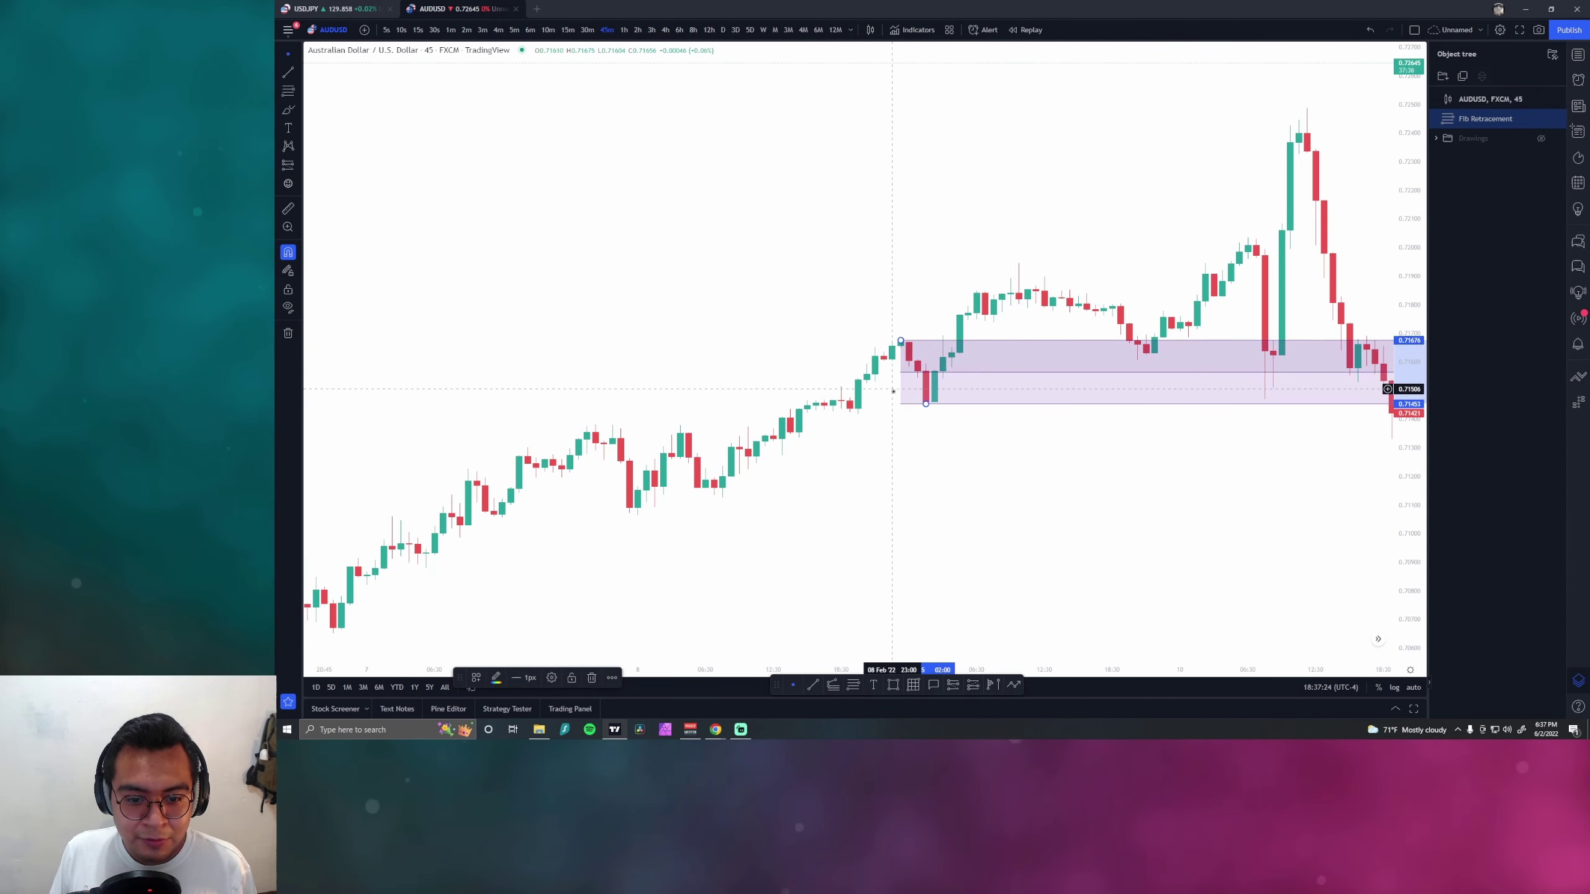
Step: Add a Trend-Based Fib Extension from the retracement to the next high, leaving its settings unchanged
{"action": "key", "text": "alt+shift+f"}
{"action": "left_click", "coordinate": [900, 342]}
{"action": "left_click", "coordinate": [926, 404]}
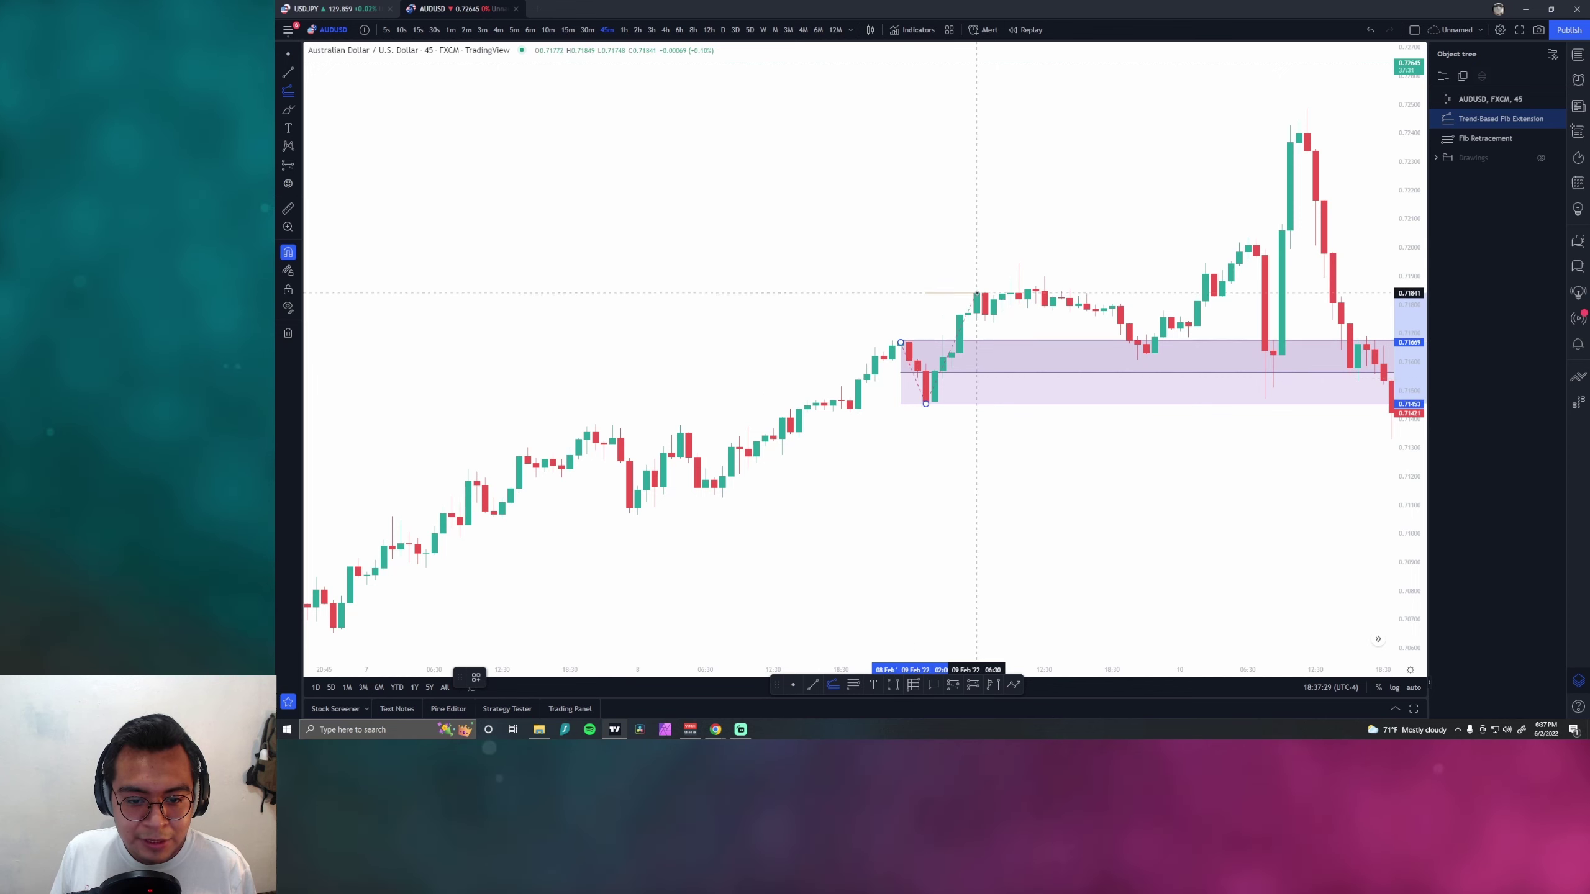
{"action": "left_click", "coordinate": [1022, 266]}
{"action": "double_click", "coordinate": [1022, 265]}
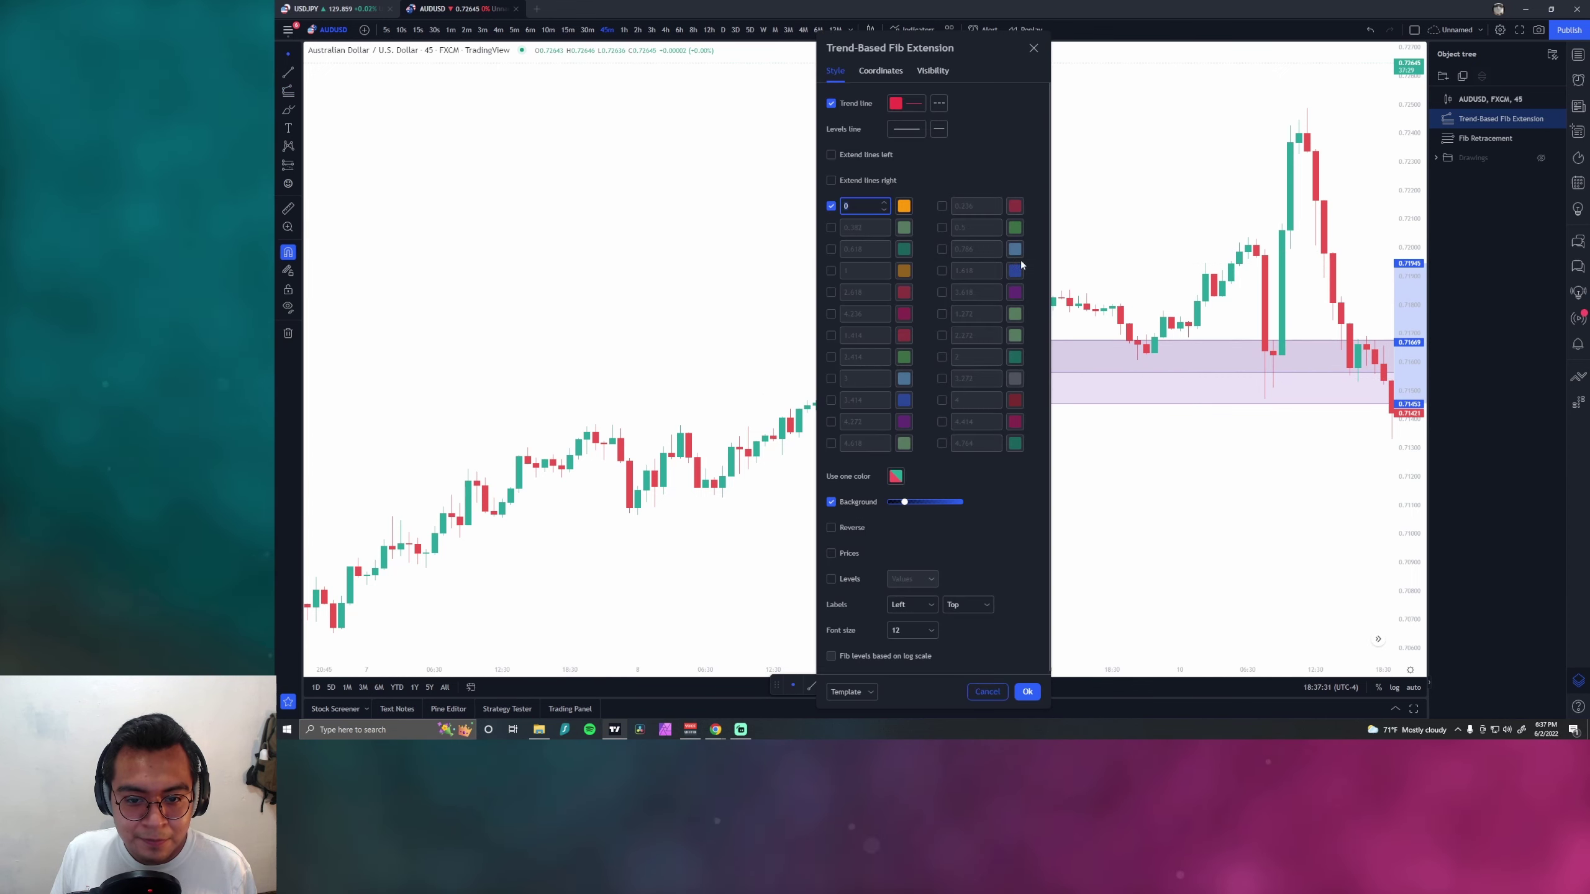
{"action": "key", "text": "Escape"}
{"action": "left_click_drag", "start_coordinate": [1133, 451], "coordinate": [945, 461]}
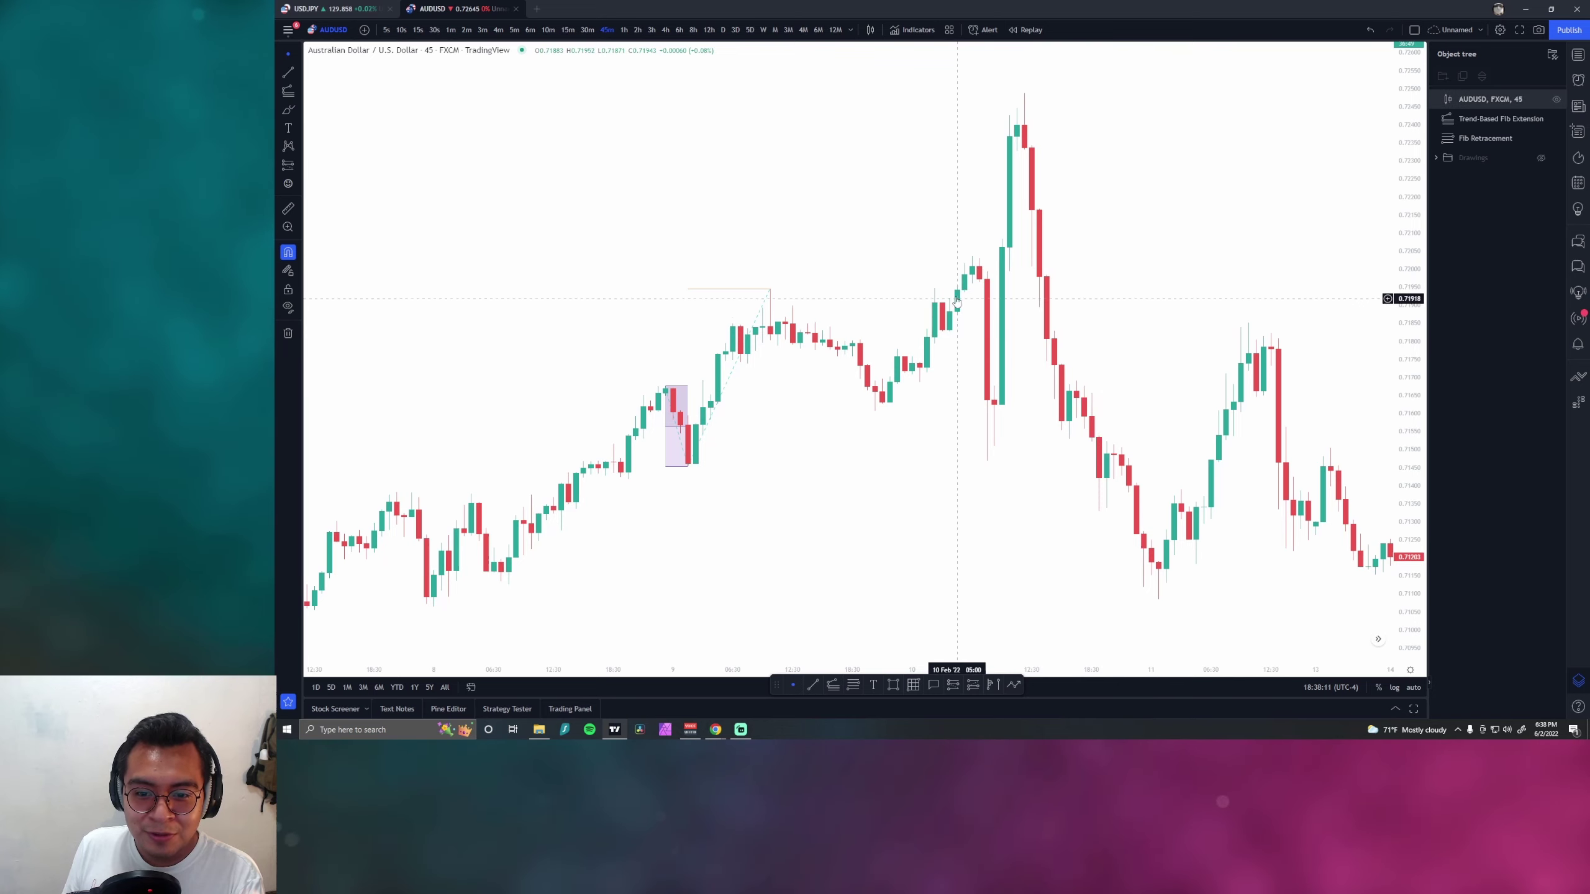
Step: Bring later AUDUSD candles into view and inspect a Fib drawing's settings
{"action": "left_click_drag", "start_coordinate": [998, 300], "coordinate": [952, 304]}
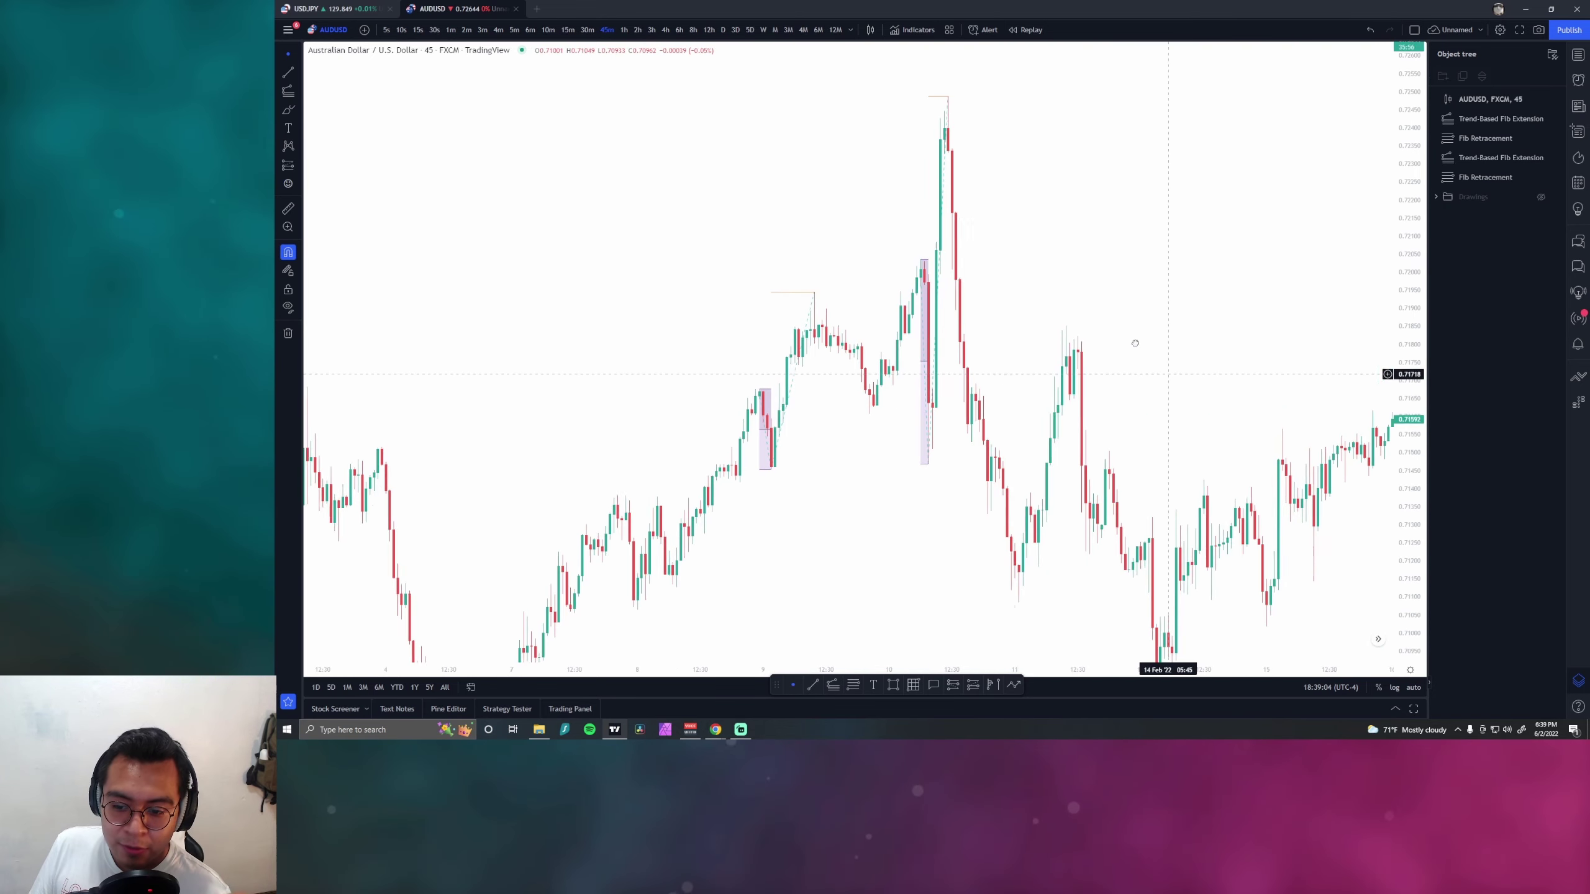
{"action": "left_click_drag", "start_coordinate": [1170, 366], "coordinate": [979, 255]}
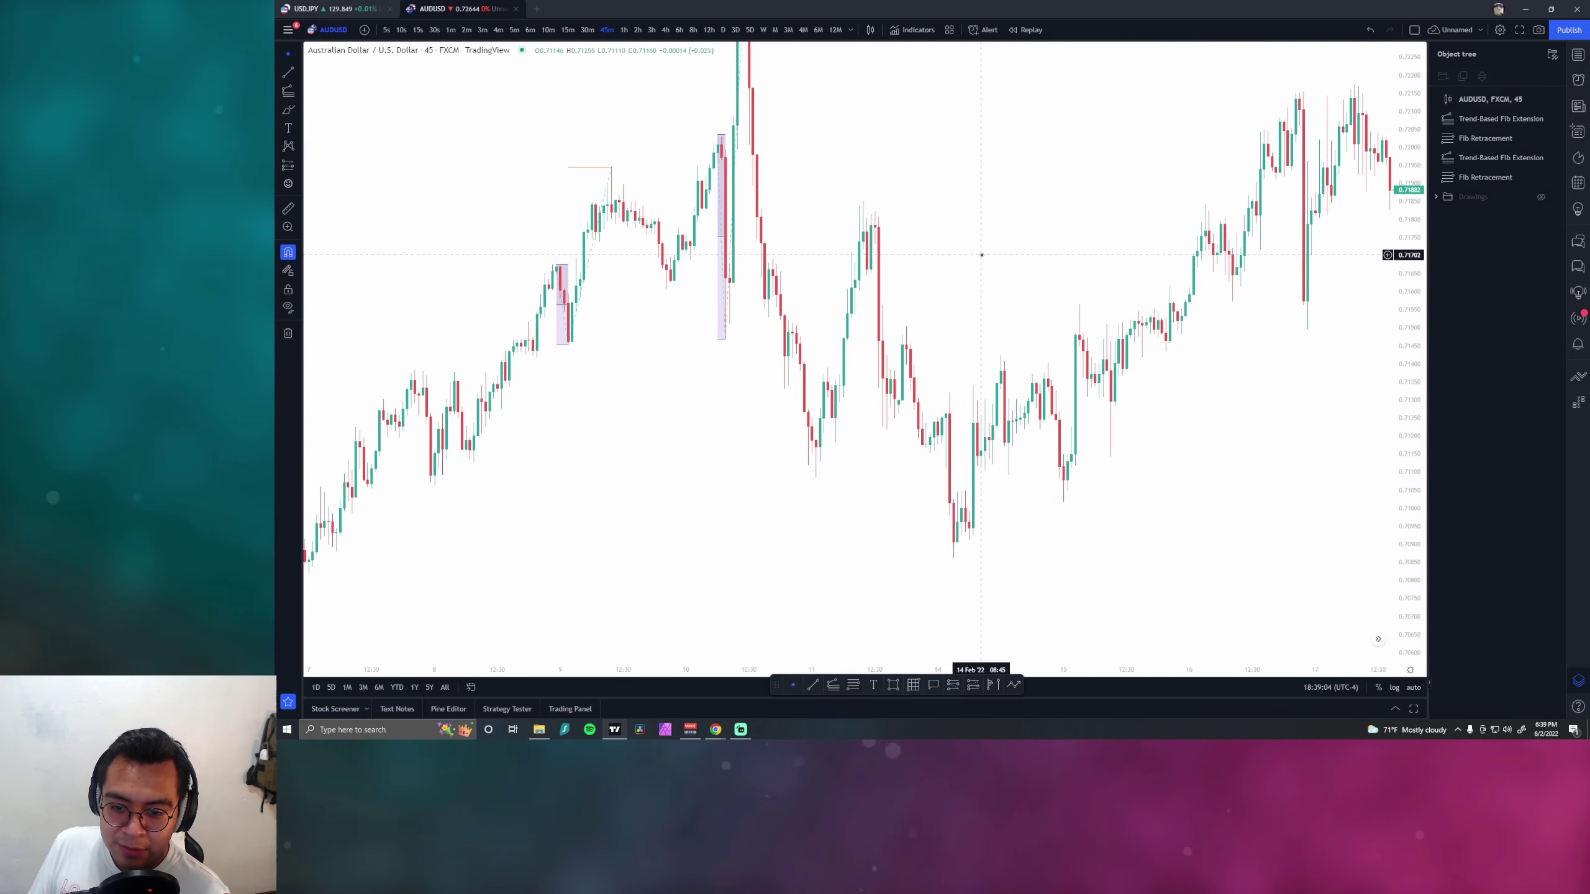
{"action": "left_click_drag", "start_coordinate": [1146, 286], "coordinate": [1049, 293]}
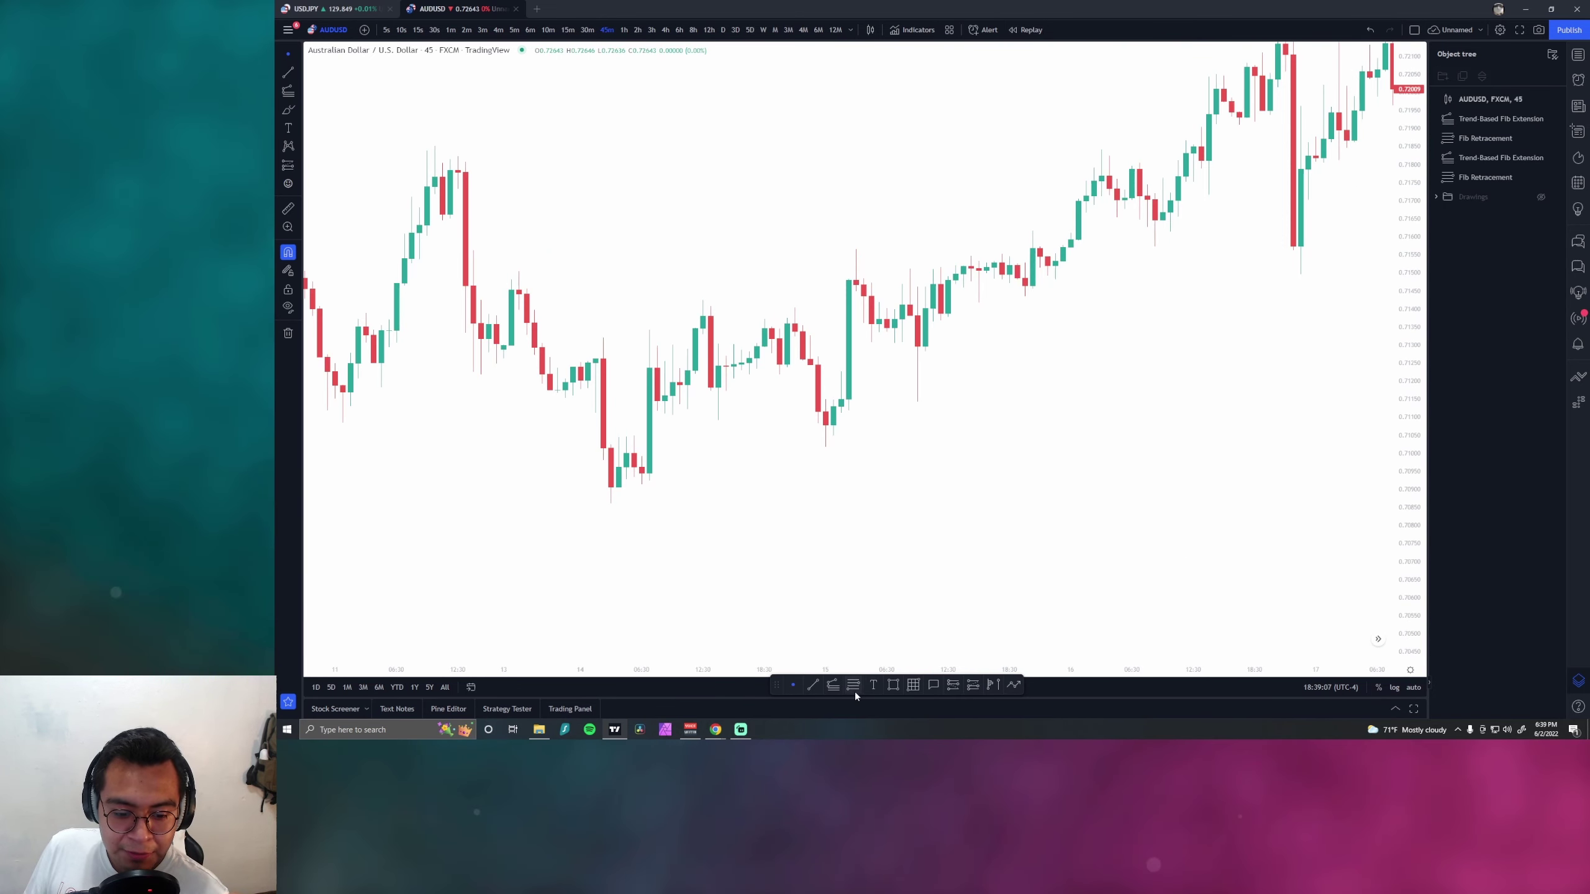
{"action": "double_click", "coordinate": [808, 376]}
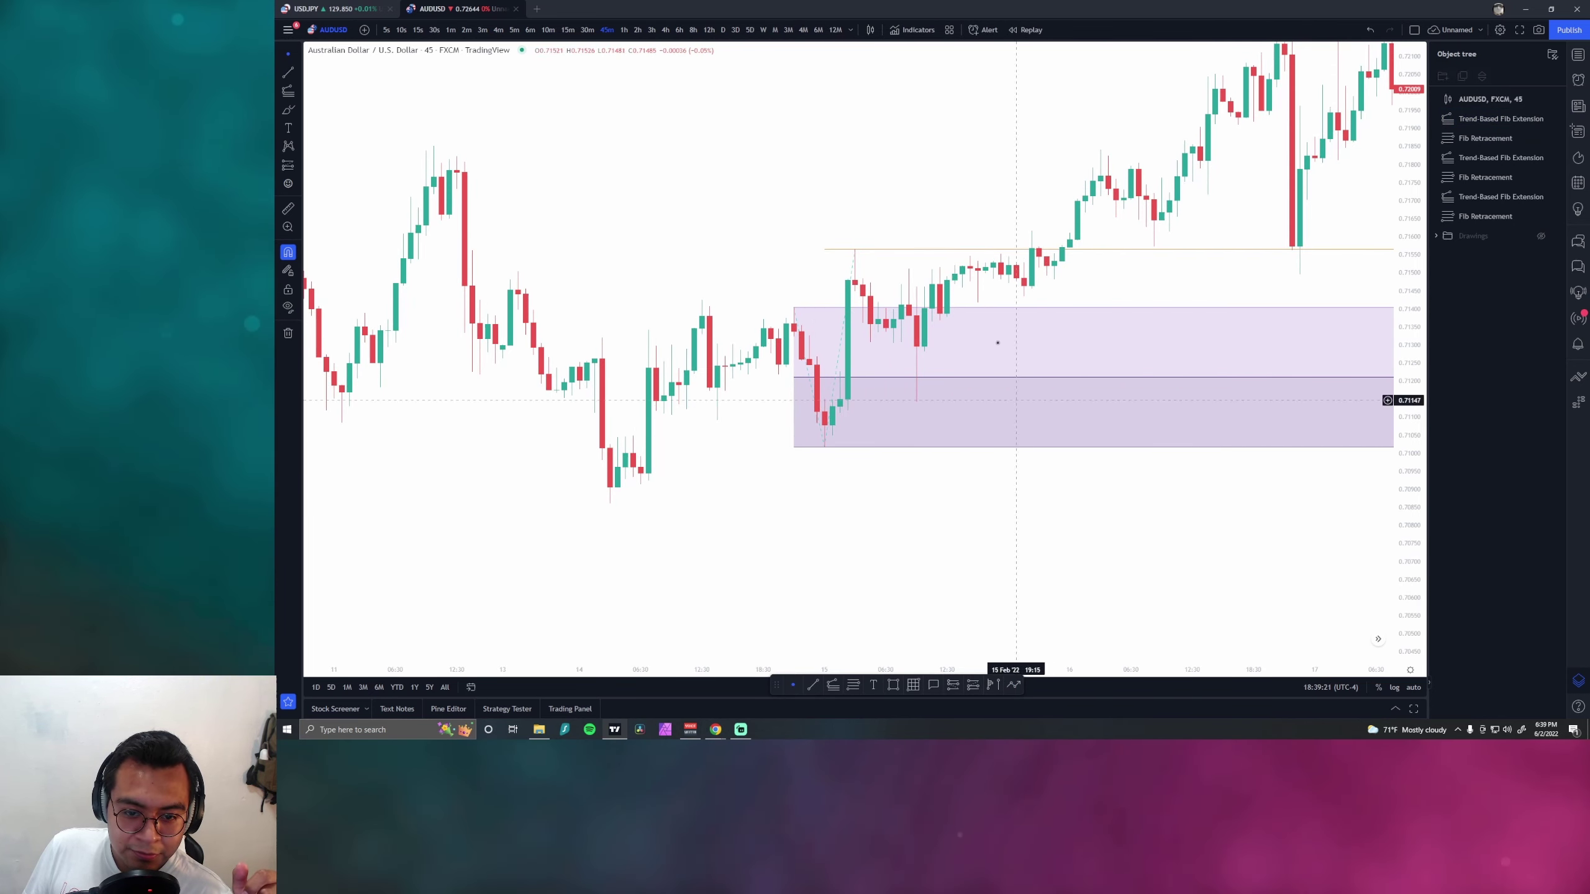
Step: Test a Long Position at the retracement zone with a raised target, then delete it
{"action": "left_click", "coordinate": [870, 376]}
{"action": "left_click_drag", "start_coordinate": [1006, 382], "coordinate": [639, 383]}
{"action": "left_click_drag", "start_coordinate": [505, 221], "coordinate": [505, 170]}
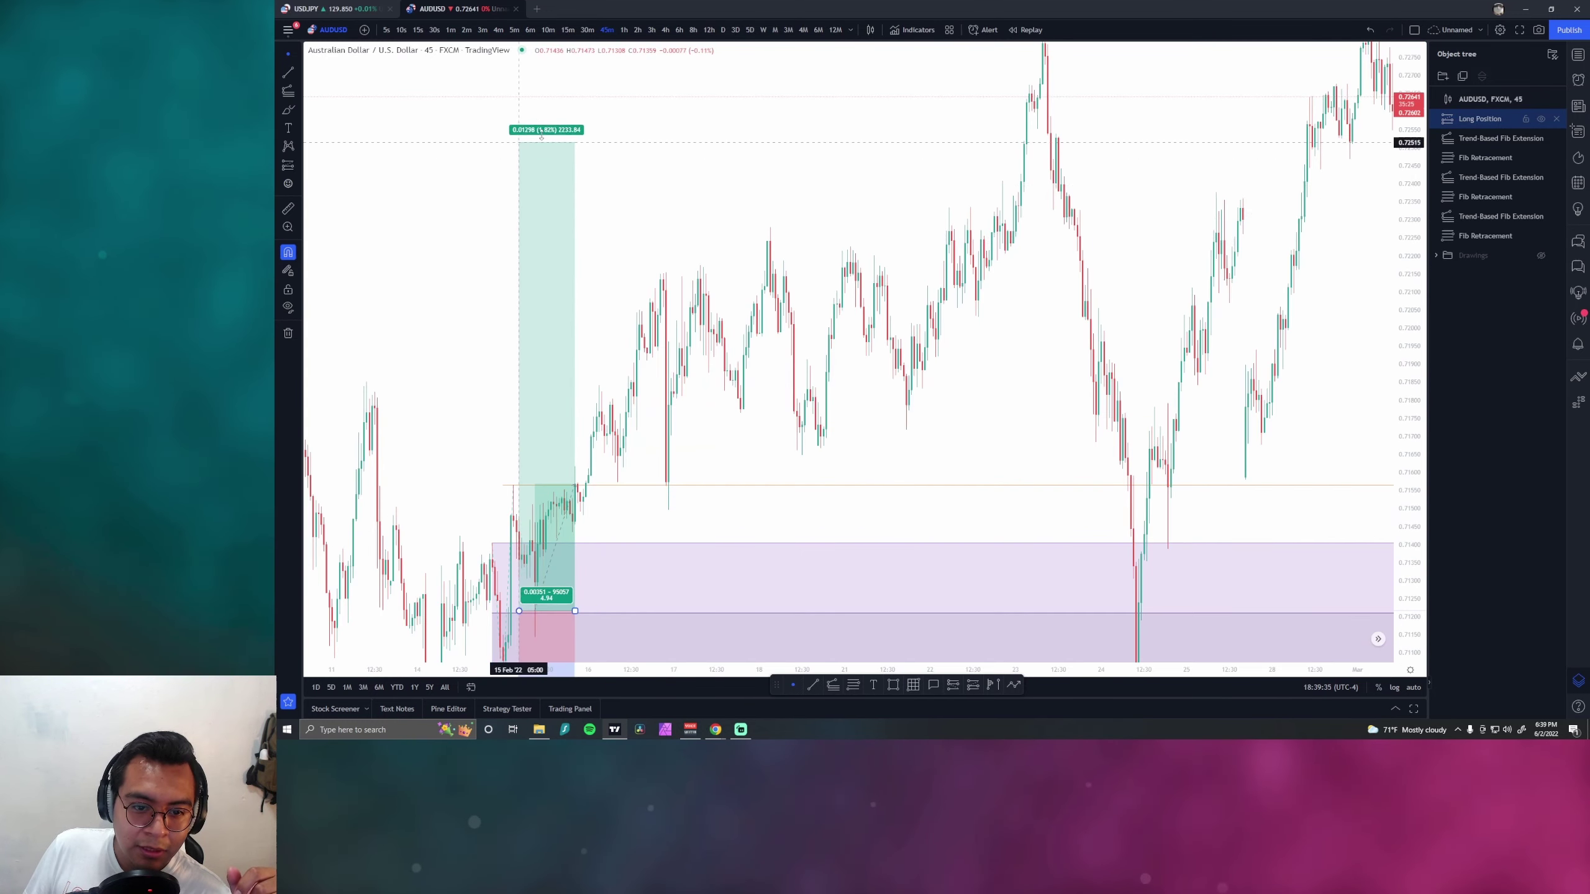
{"action": "left_click_drag", "start_coordinate": [541, 137], "coordinate": [542, 100]}
{"action": "scroll", "coordinate": [542, 100], "scroll_direction": "down", "scroll_amount": 5}
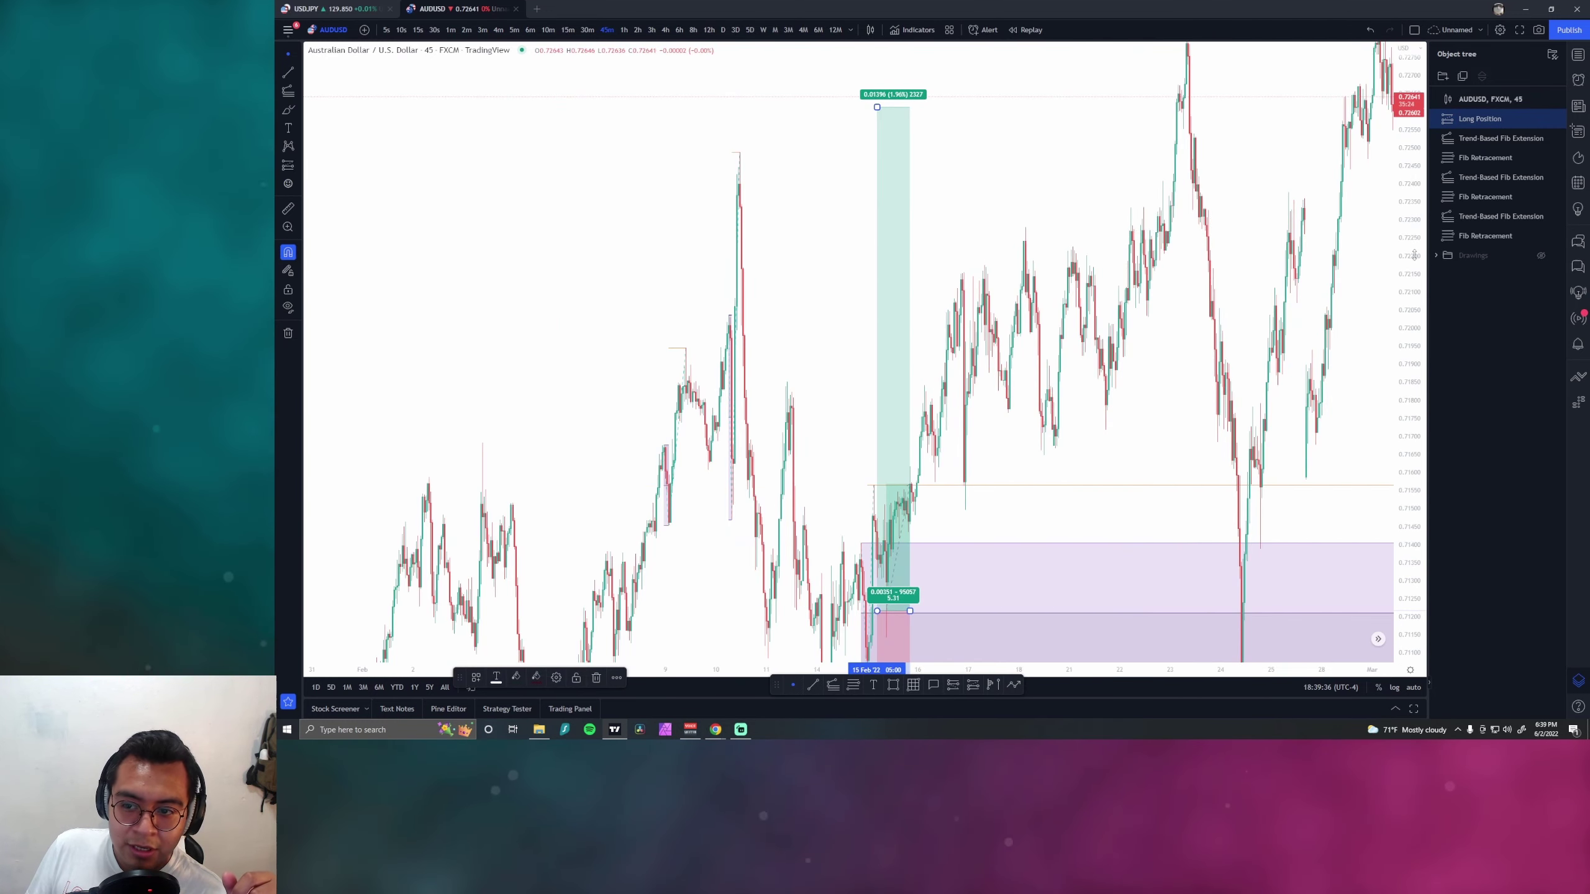
{"action": "scroll", "coordinate": [684, 503], "scroll_direction": "up", "scroll_amount": 3}
{"action": "left_click_drag", "start_coordinate": [684, 503], "coordinate": [1109, 504]}
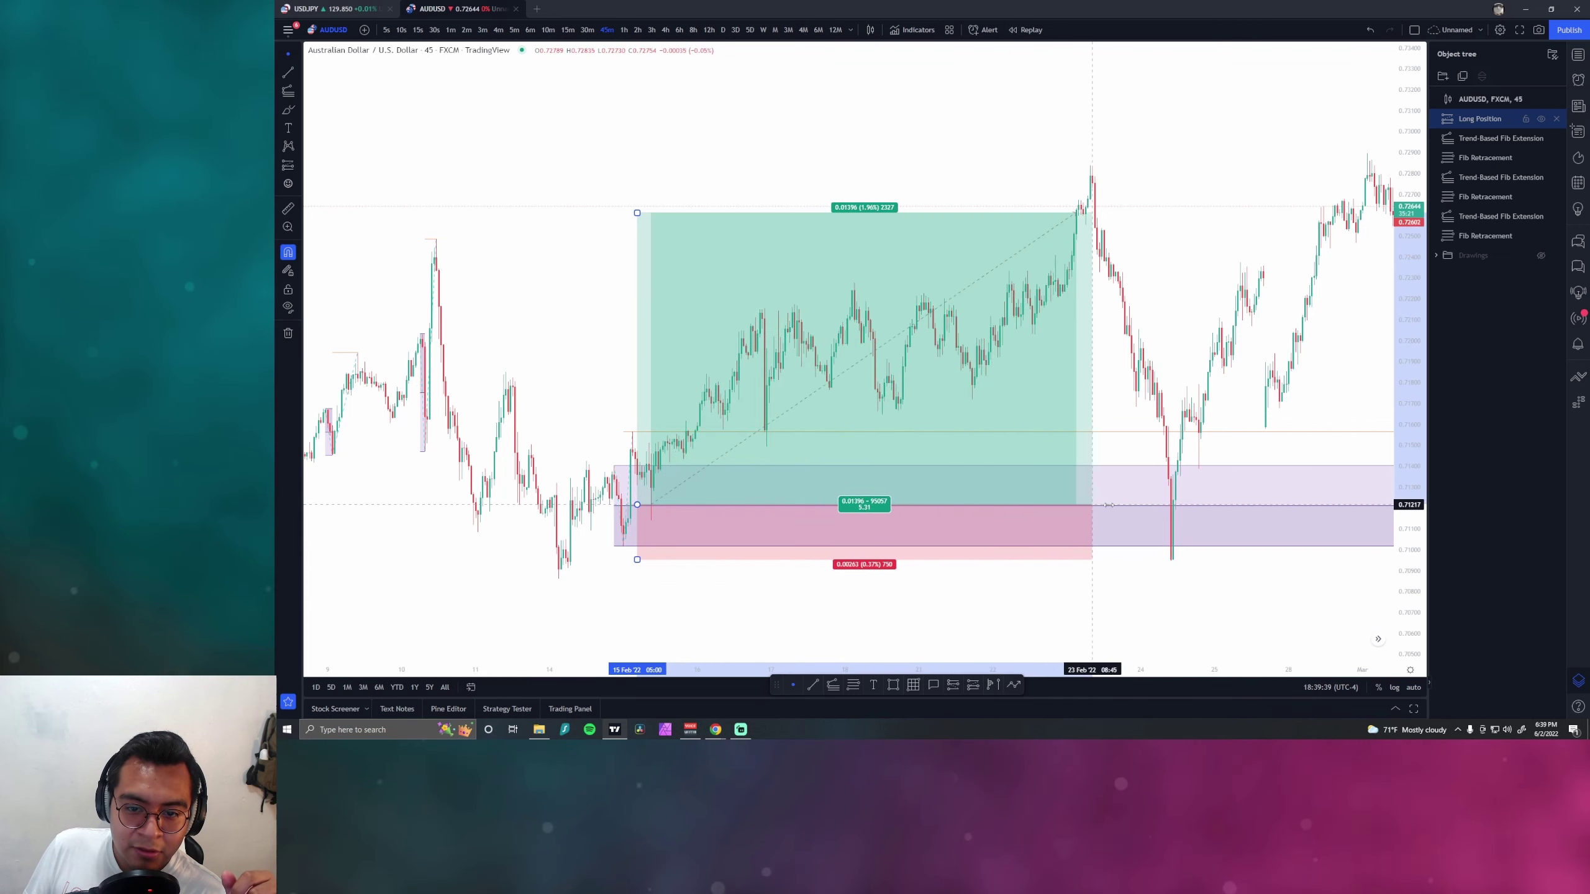
{"action": "key", "text": "Delete"}
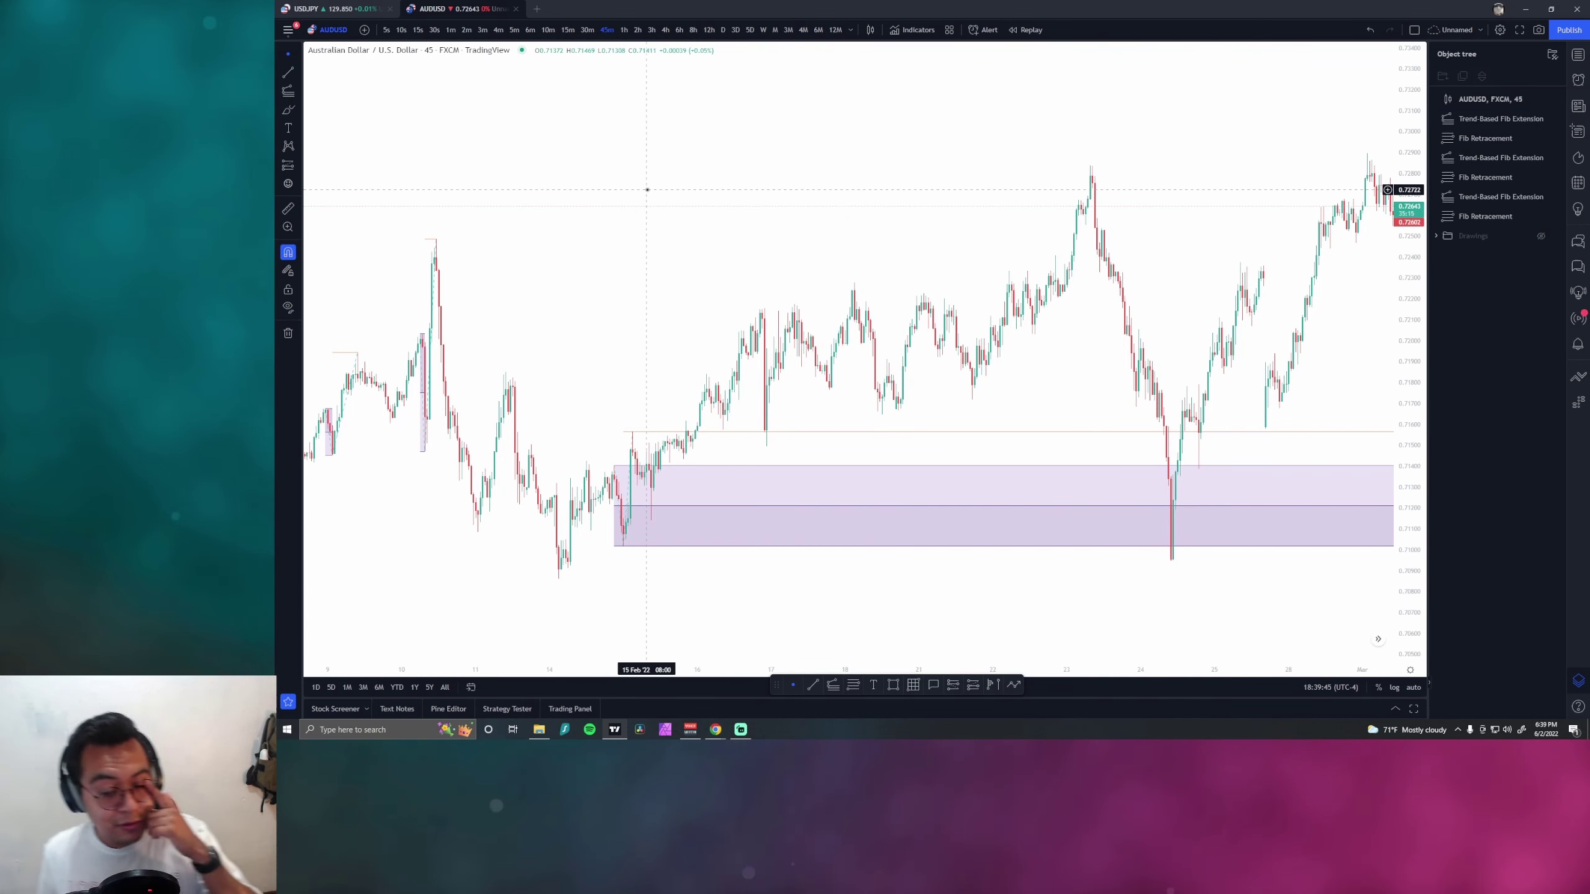
Step: Check the Trend-Based Fib Extension settings unchanged and pick the Fib Retracement tool
{"action": "double_click", "coordinate": [742, 432]}
{"action": "key", "text": "Escape"}
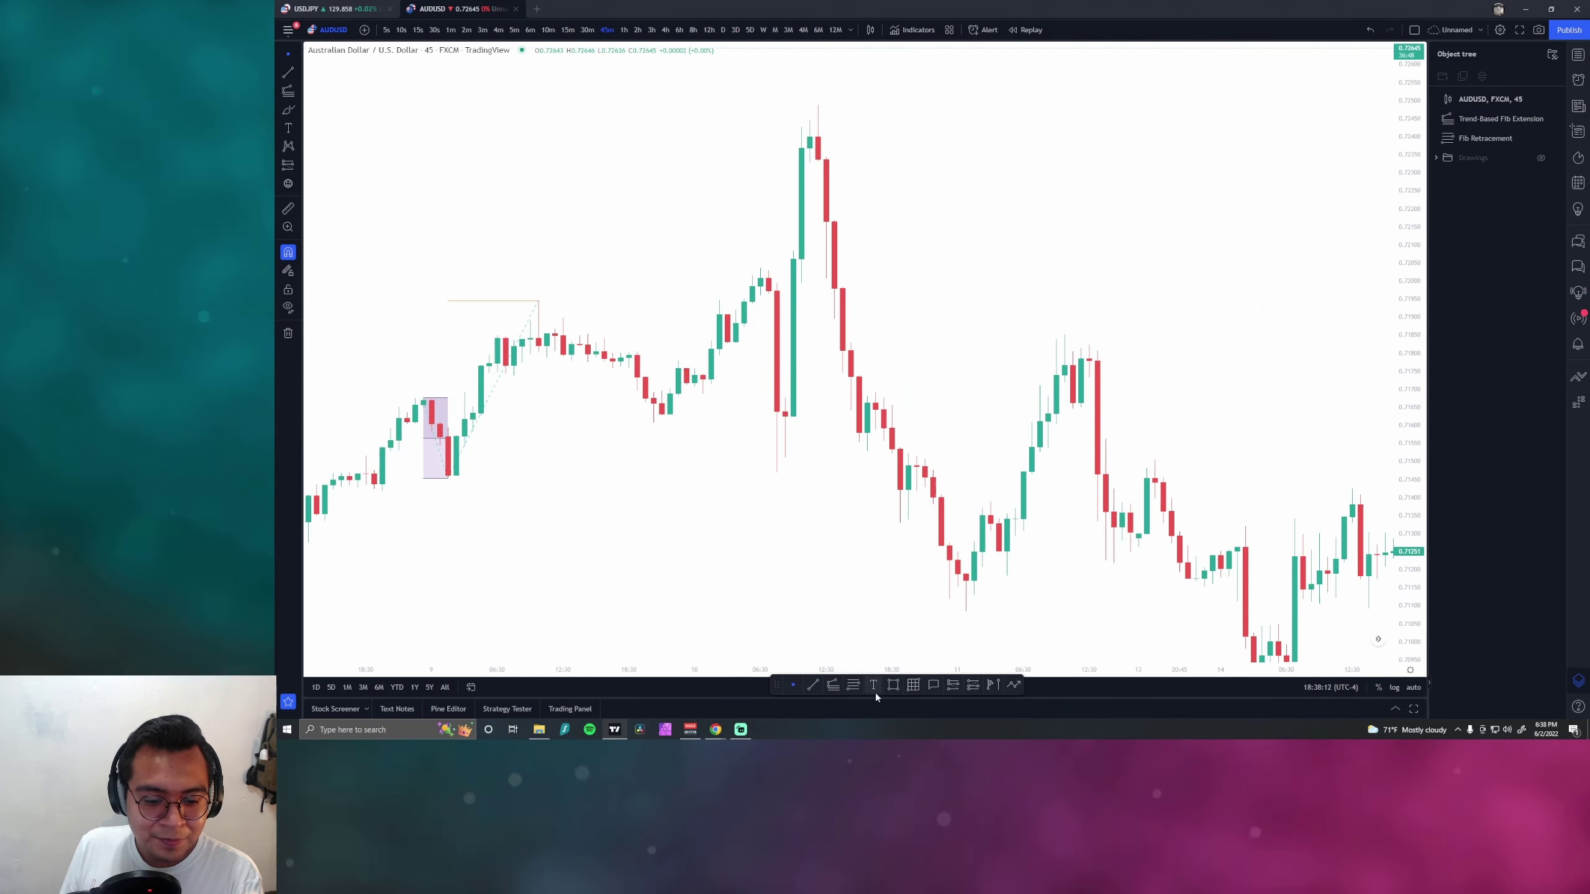
{"action": "left_click", "coordinate": [853, 684]}
Step: Draw a Fib Retracement over the spike and a Trend-Based Fib Extension from its low to 0.72487
{"action": "left_click", "coordinate": [777, 472]}
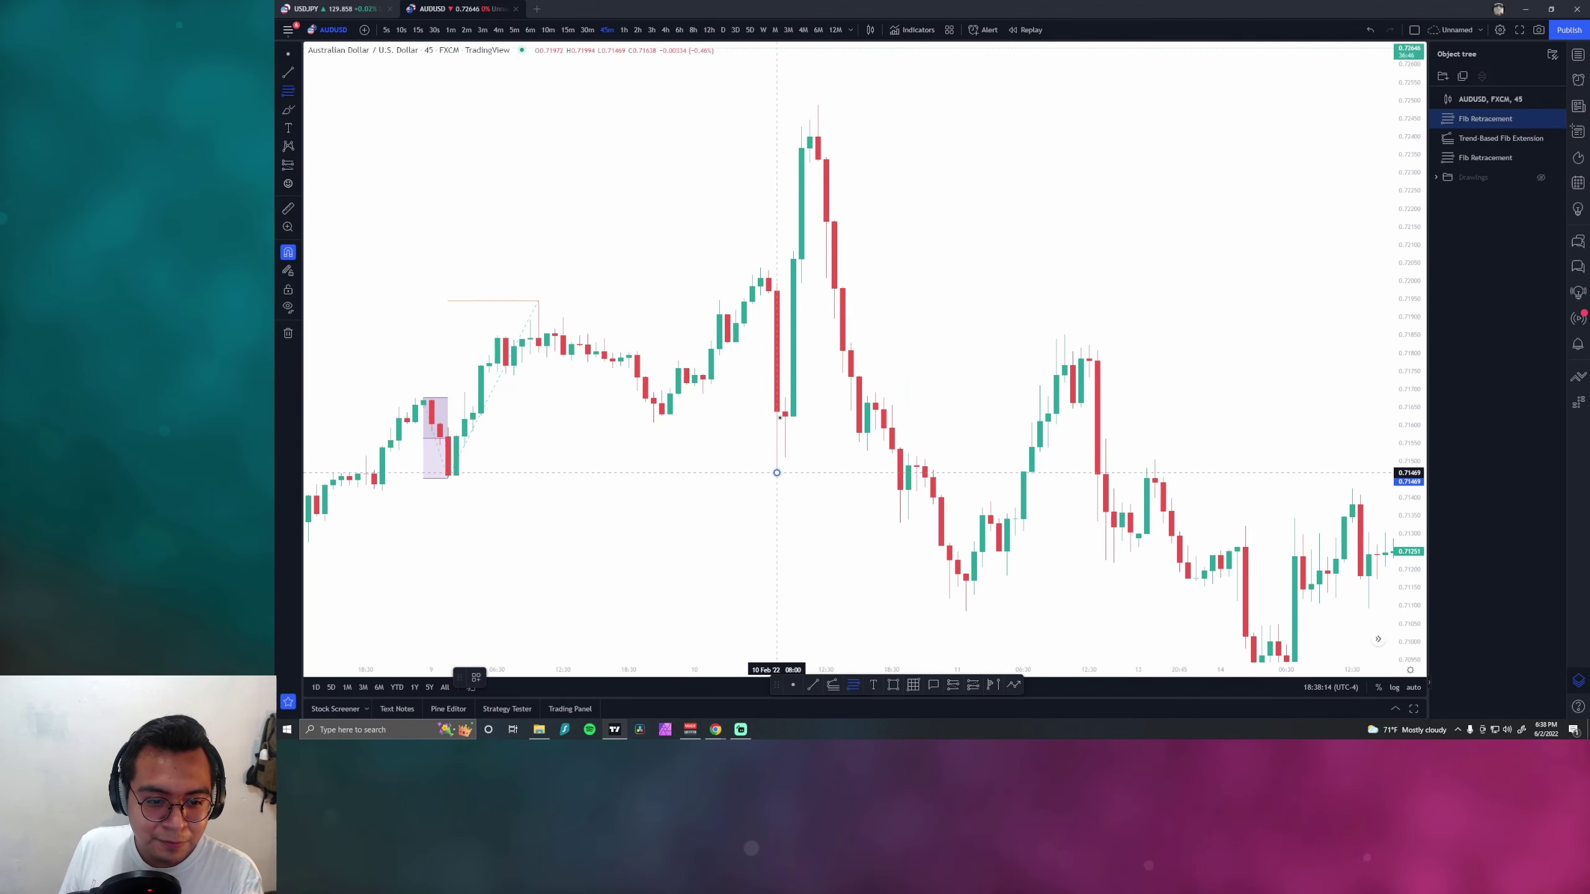
{"action": "left_click", "coordinate": [759, 273]}
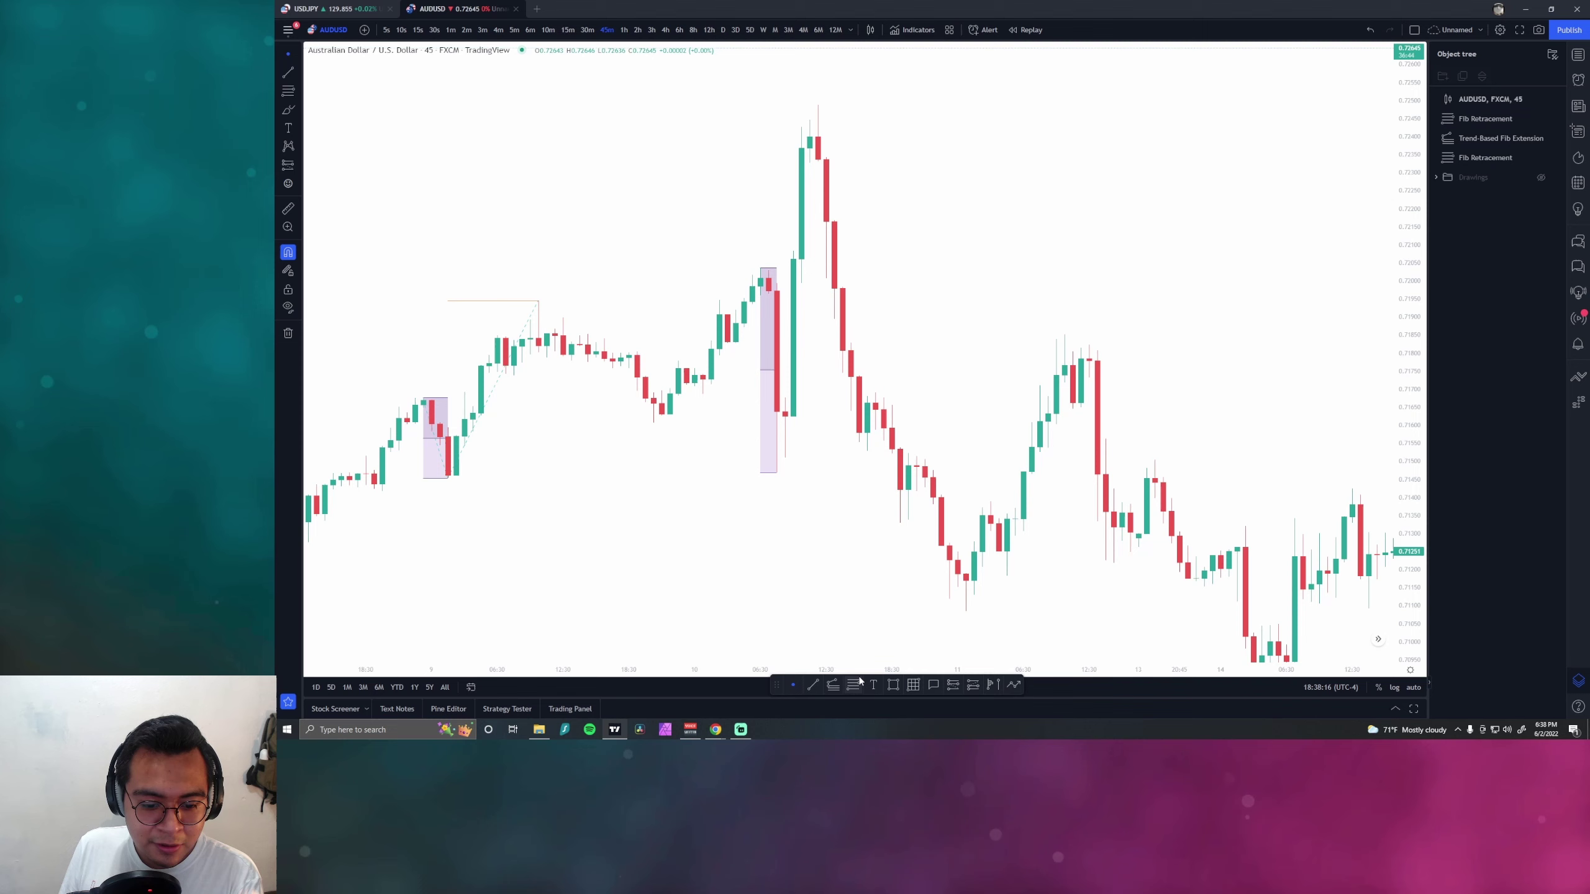
{"action": "left_click", "coordinate": [833, 685]}
{"action": "left_click", "coordinate": [776, 472]}
{"action": "left_click", "coordinate": [818, 105]}
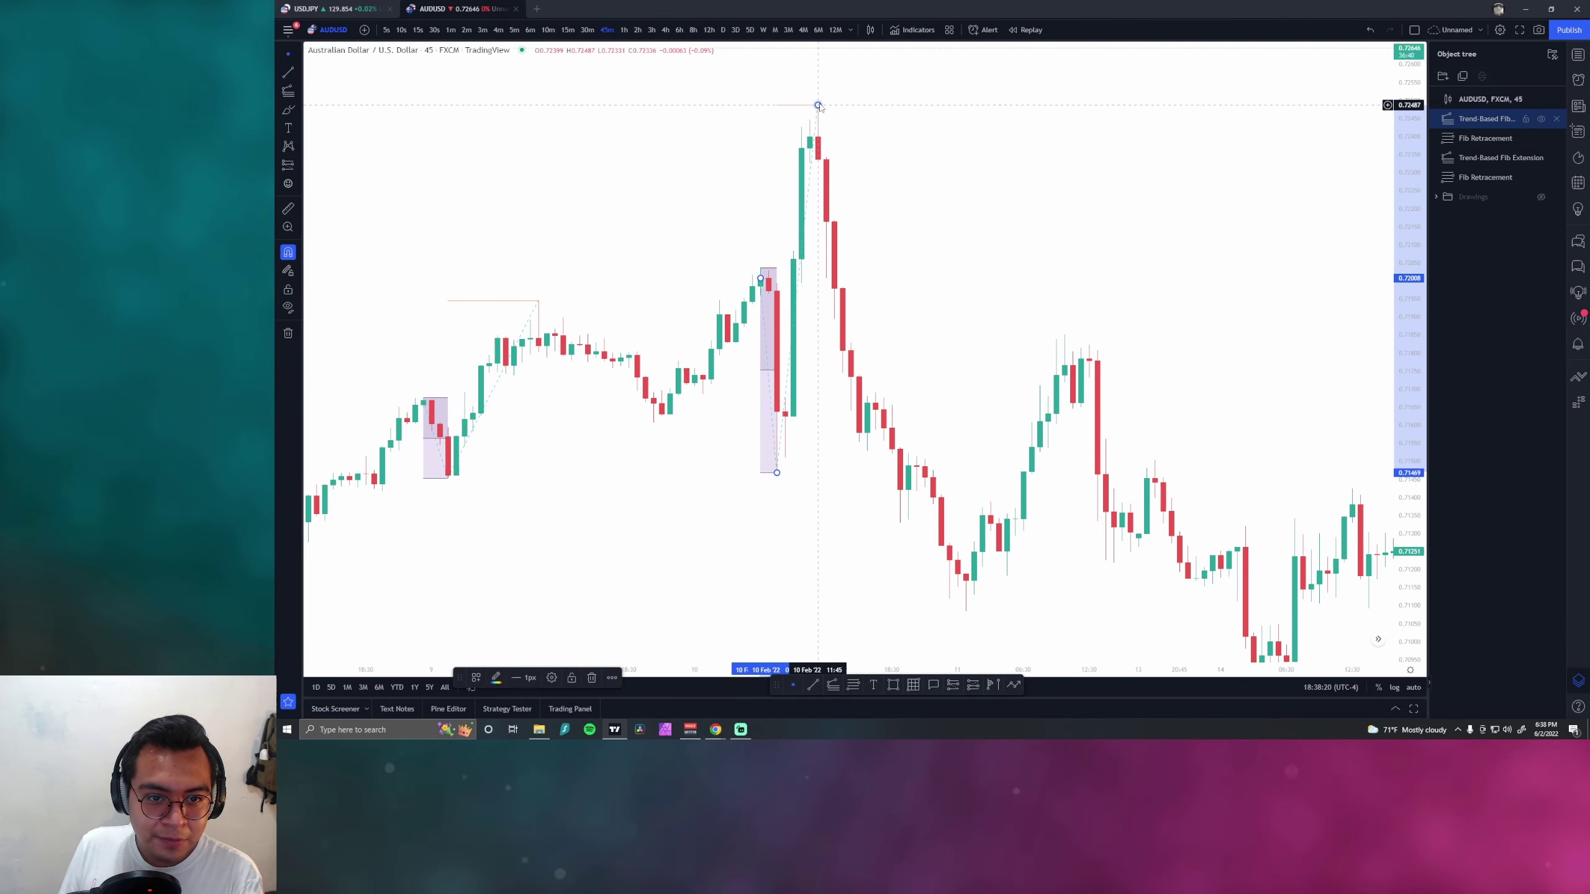
{"action": "left_click", "coordinate": [818, 105]}
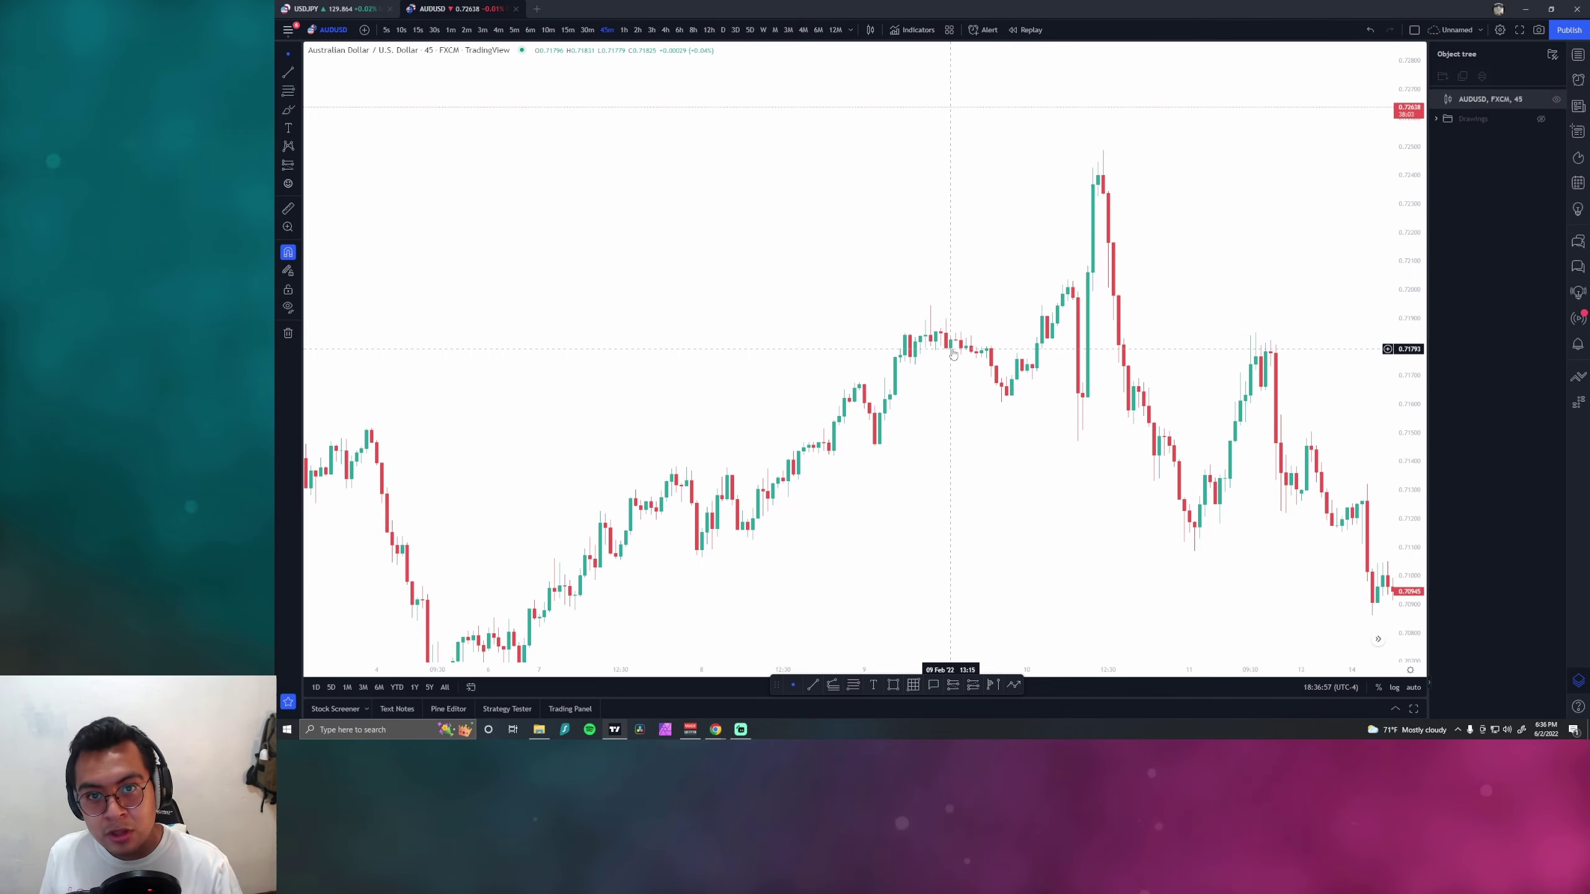
{"action": "scroll", "coordinate": [956, 349], "scroll_direction": "up", "scroll_amount": 2}
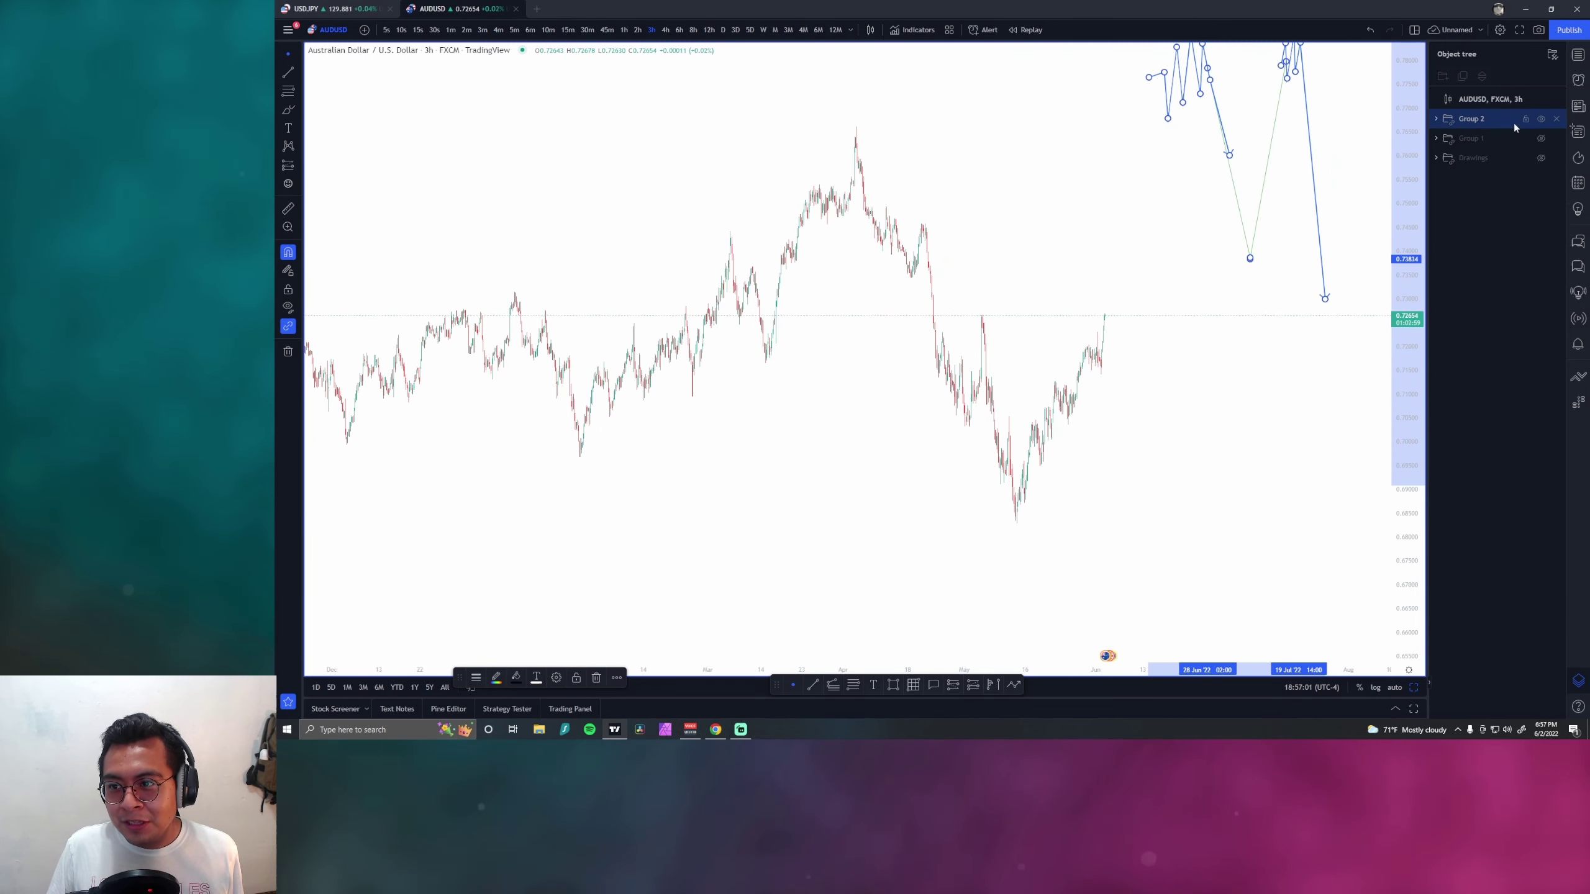
Step: Hide Group 2, switch to the 10-second interval, and draw a purple Fib Retracement zone
{"action": "left_click", "coordinate": [1541, 118]}
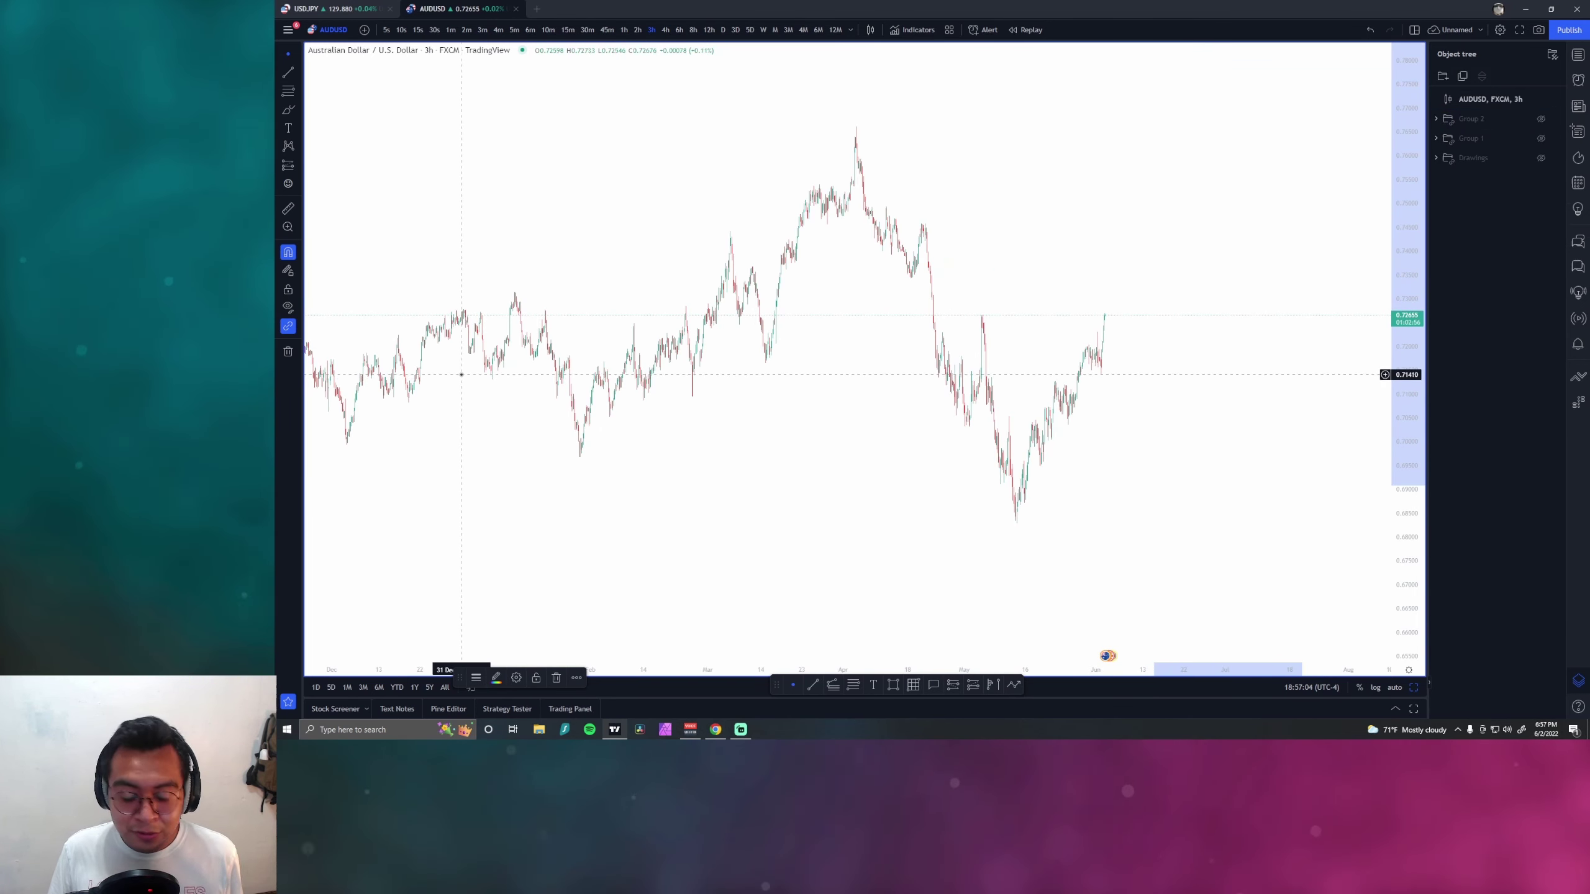
{"action": "left_click", "coordinate": [401, 29]}
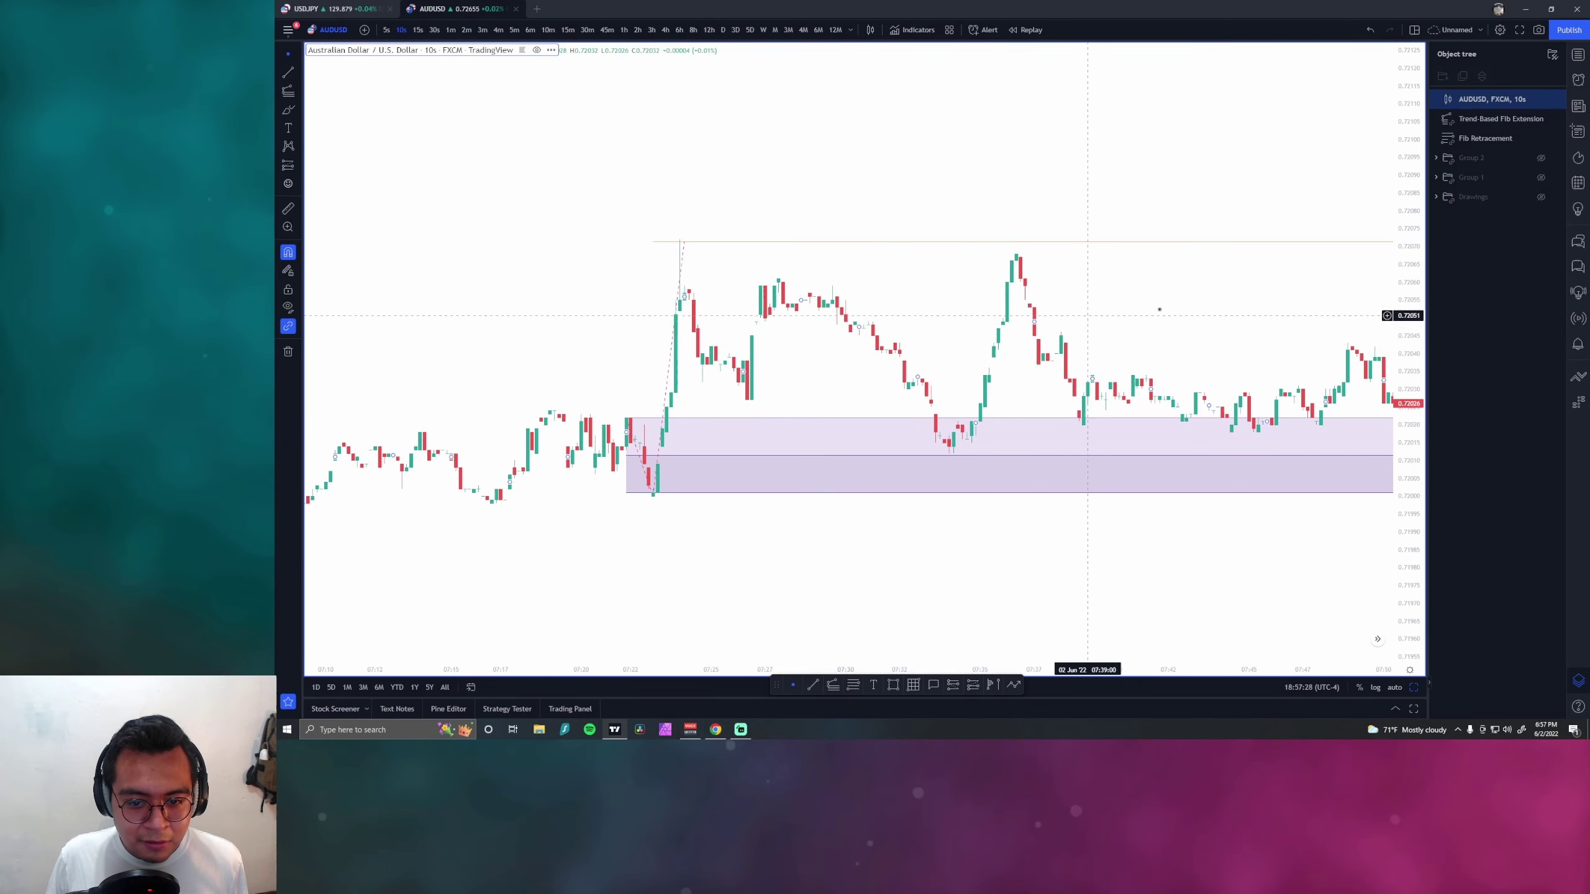
{"action": "scroll", "coordinate": [908, 439], "scroll_direction": "left", "scroll_amount": 3}
{"action": "key", "text": "alt+f"}
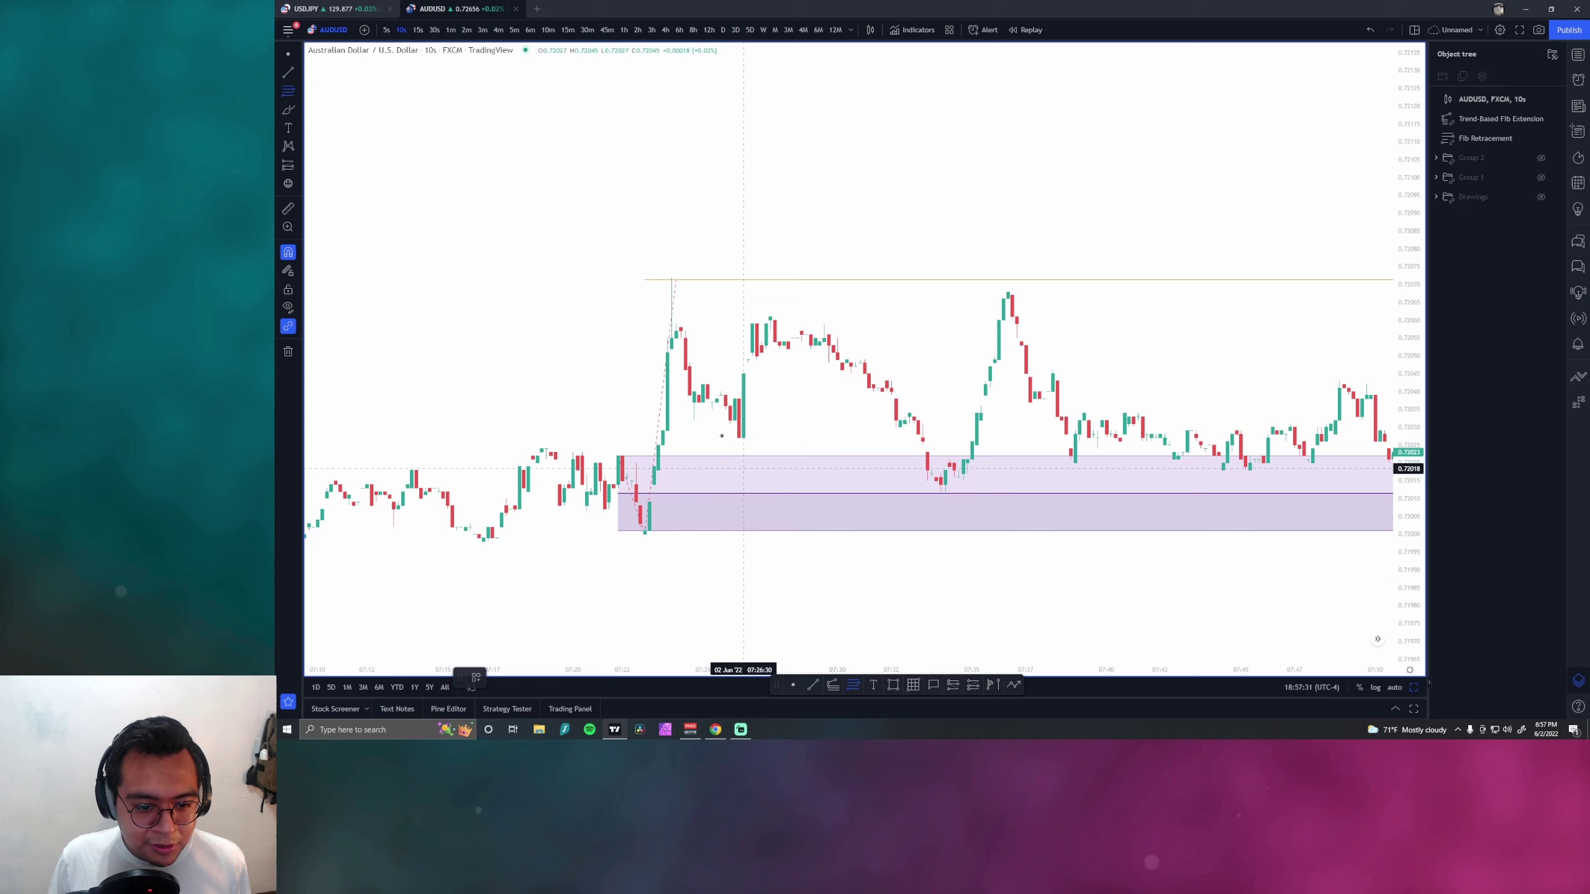
{"action": "left_click", "coordinate": [720, 391]}
{"action": "left_click", "coordinate": [742, 438]}
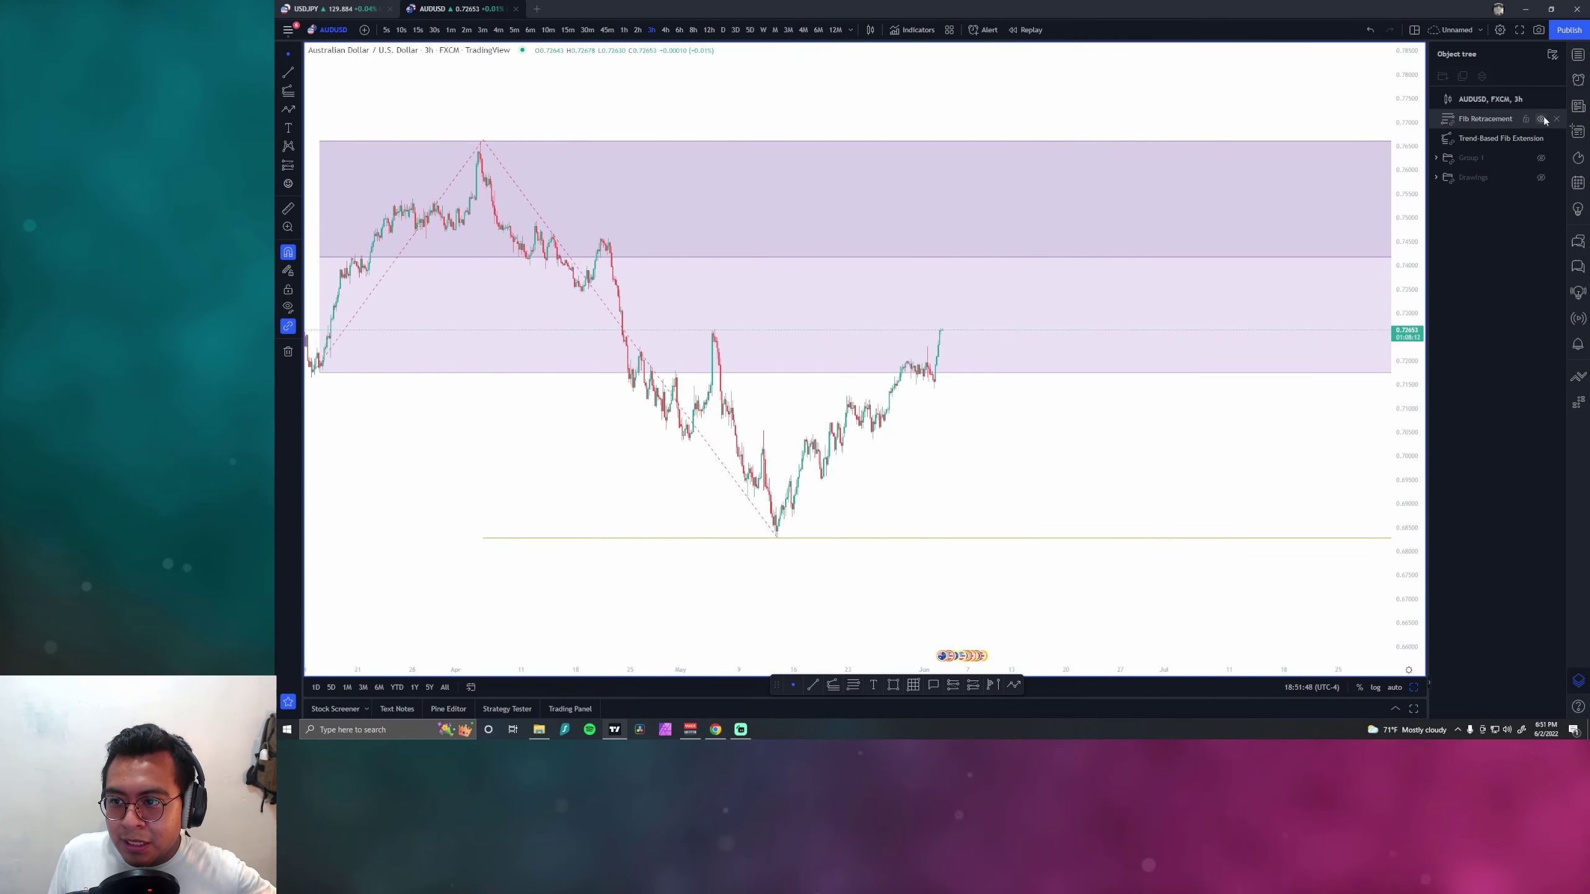
Step: Hide the Fib Retracement and Trend-Based Fib Extension drawings
{"action": "left_click", "coordinate": [1541, 120]}
{"action": "left_click", "coordinate": [1541, 138]}
{"action": "scroll", "coordinate": [1001, 422], "scroll_direction": "up", "scroll_amount": 2}
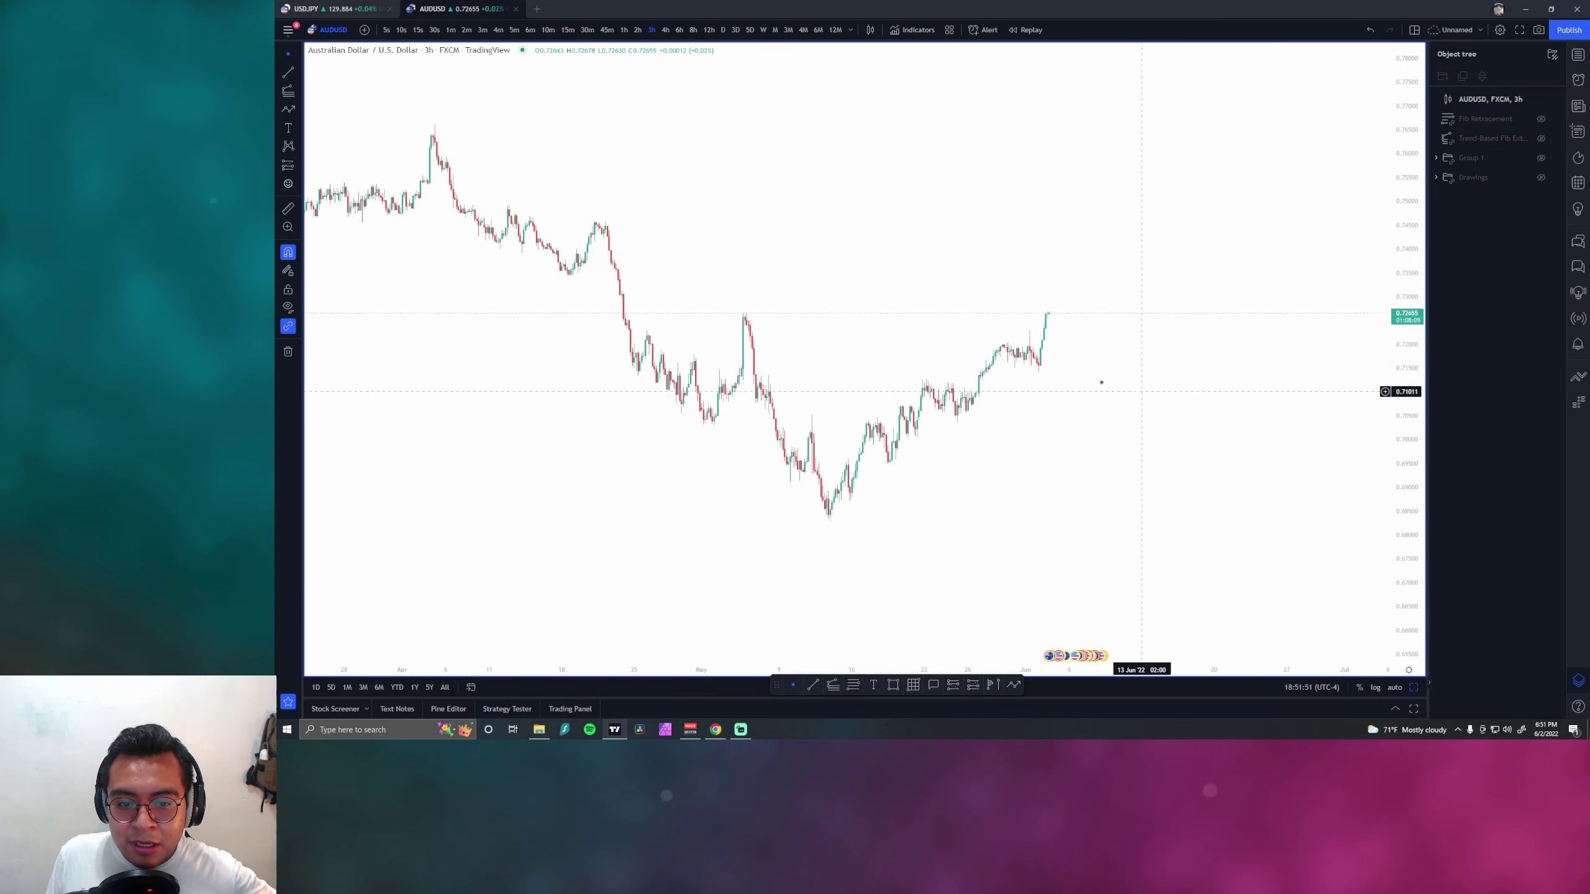
Step: Paste the 45min trend line into the empty space right of price
{"action": "left_click_drag", "start_coordinate": [942, 250], "coordinate": [607, 346]}
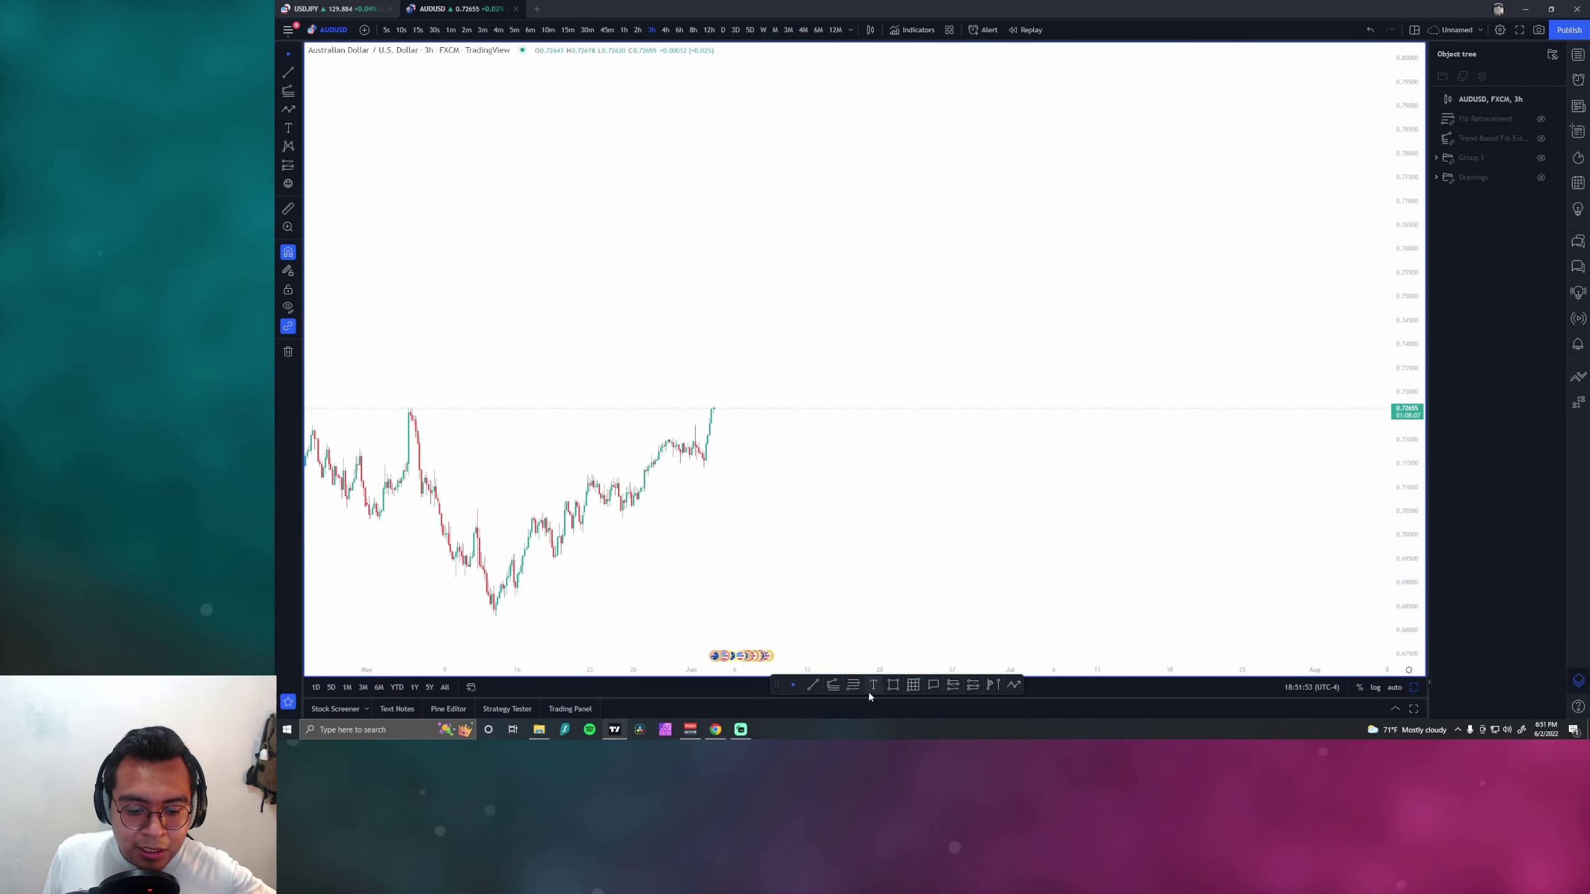
{"action": "right_click", "coordinate": [785, 664]}
{"action": "left_click", "coordinate": [777, 638]}
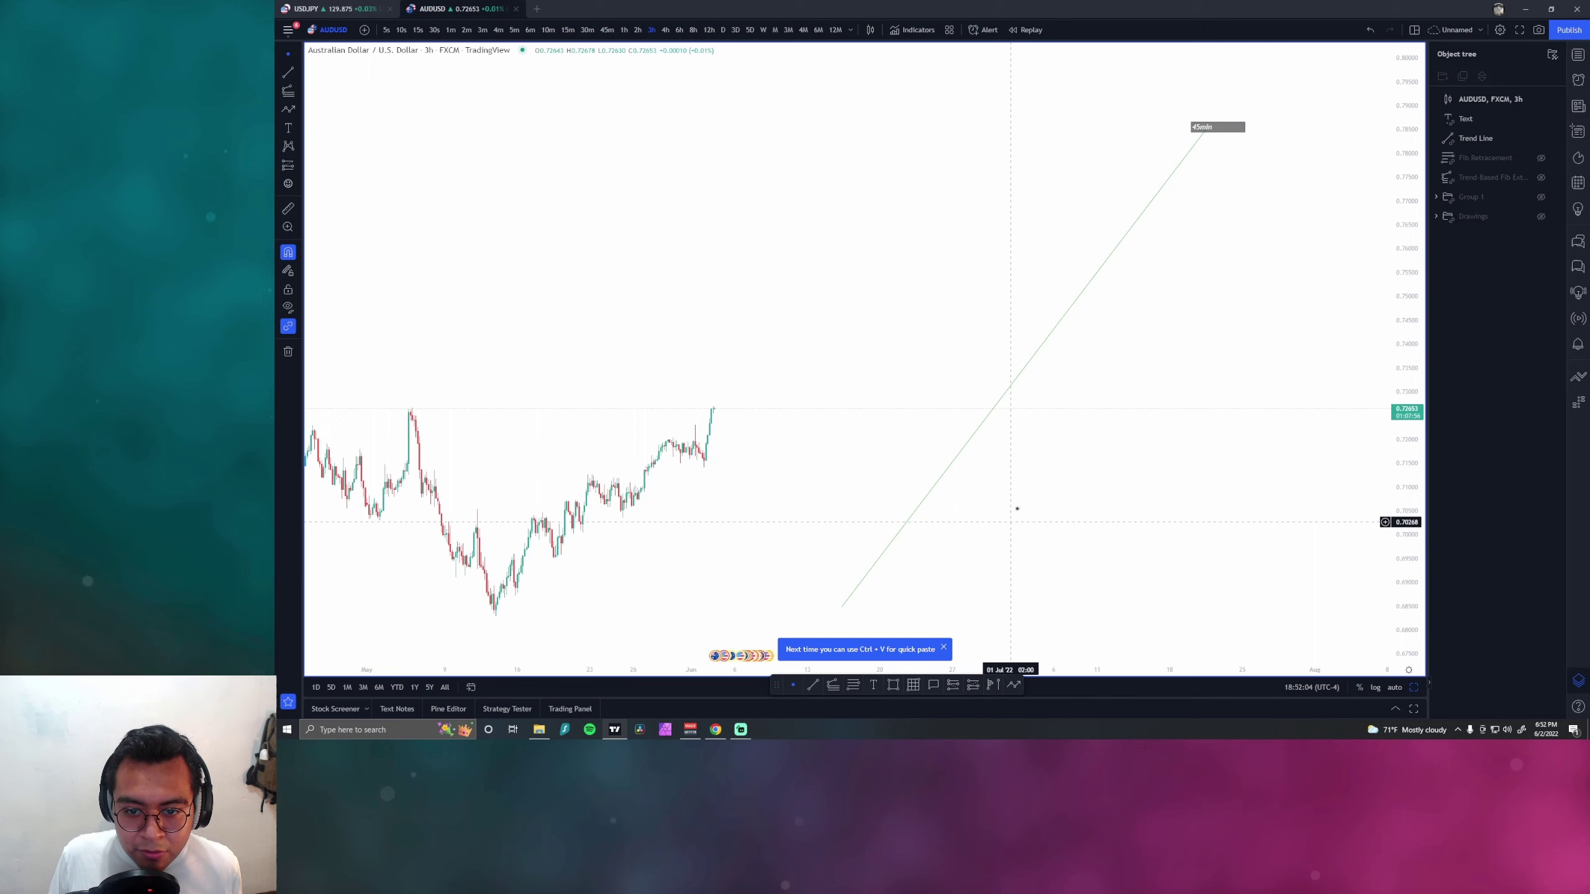
{"action": "scroll", "coordinate": [1021, 476], "scroll_direction": "up", "scroll_amount": 3}
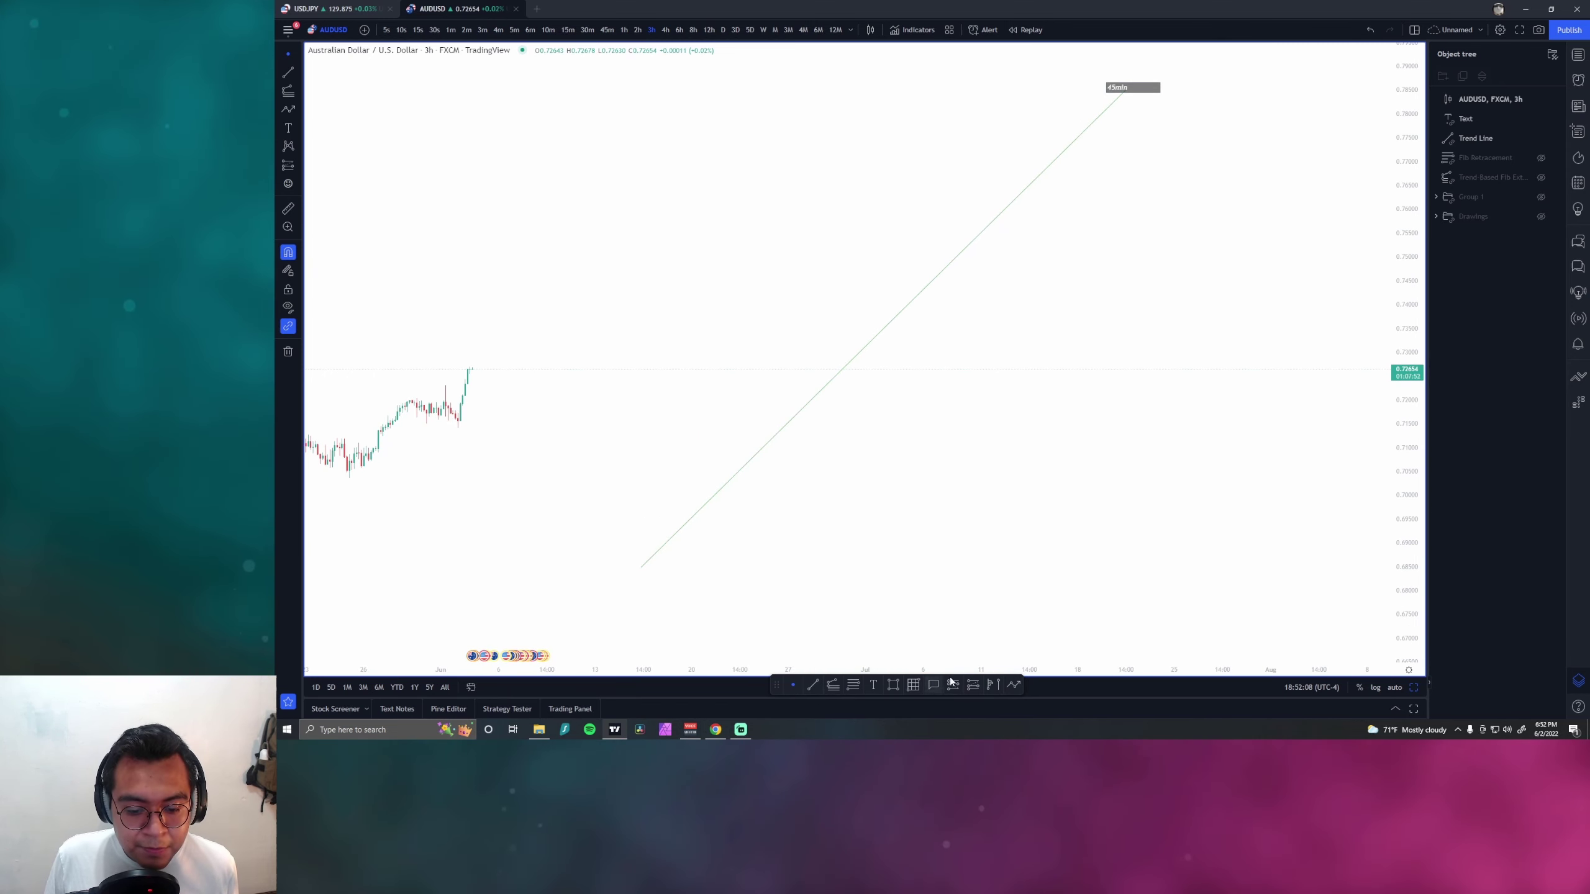
{"action": "left_click", "coordinate": [1011, 685]}
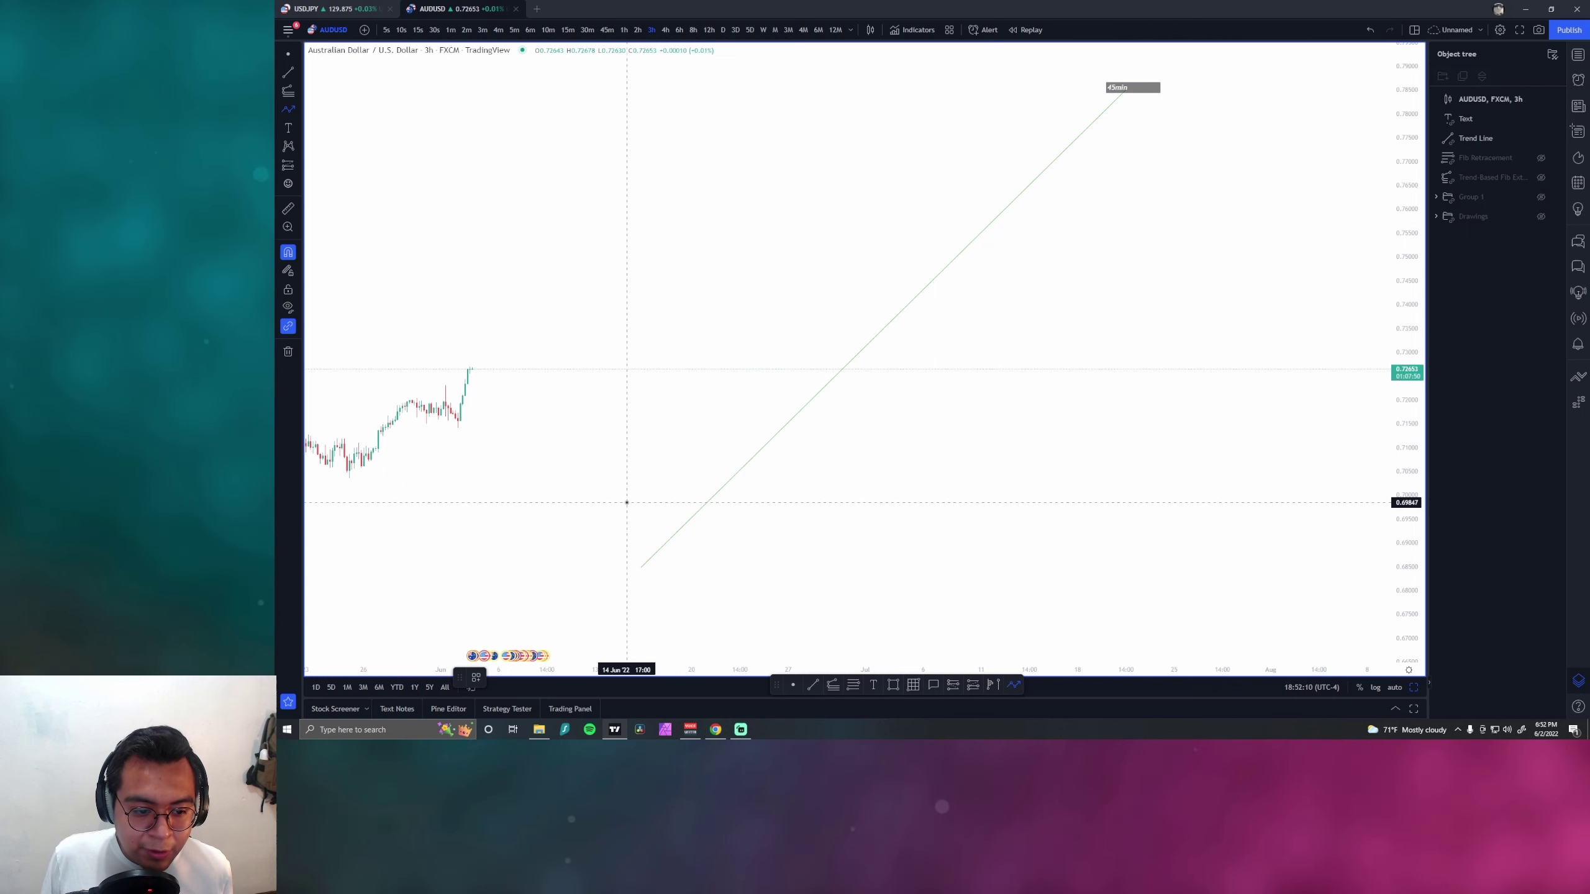
Step: Draw a blue zigzag path of rising swing highs and lows along the 45min line, ending in a top arrow
{"action": "left_click", "coordinate": [634, 516]}
{"action": "left_click", "coordinate": [651, 477]}
{"action": "left_click", "coordinate": [651, 539]}
{"action": "left_click", "coordinate": [682, 455]}
{"action": "left_click", "coordinate": [689, 521]}
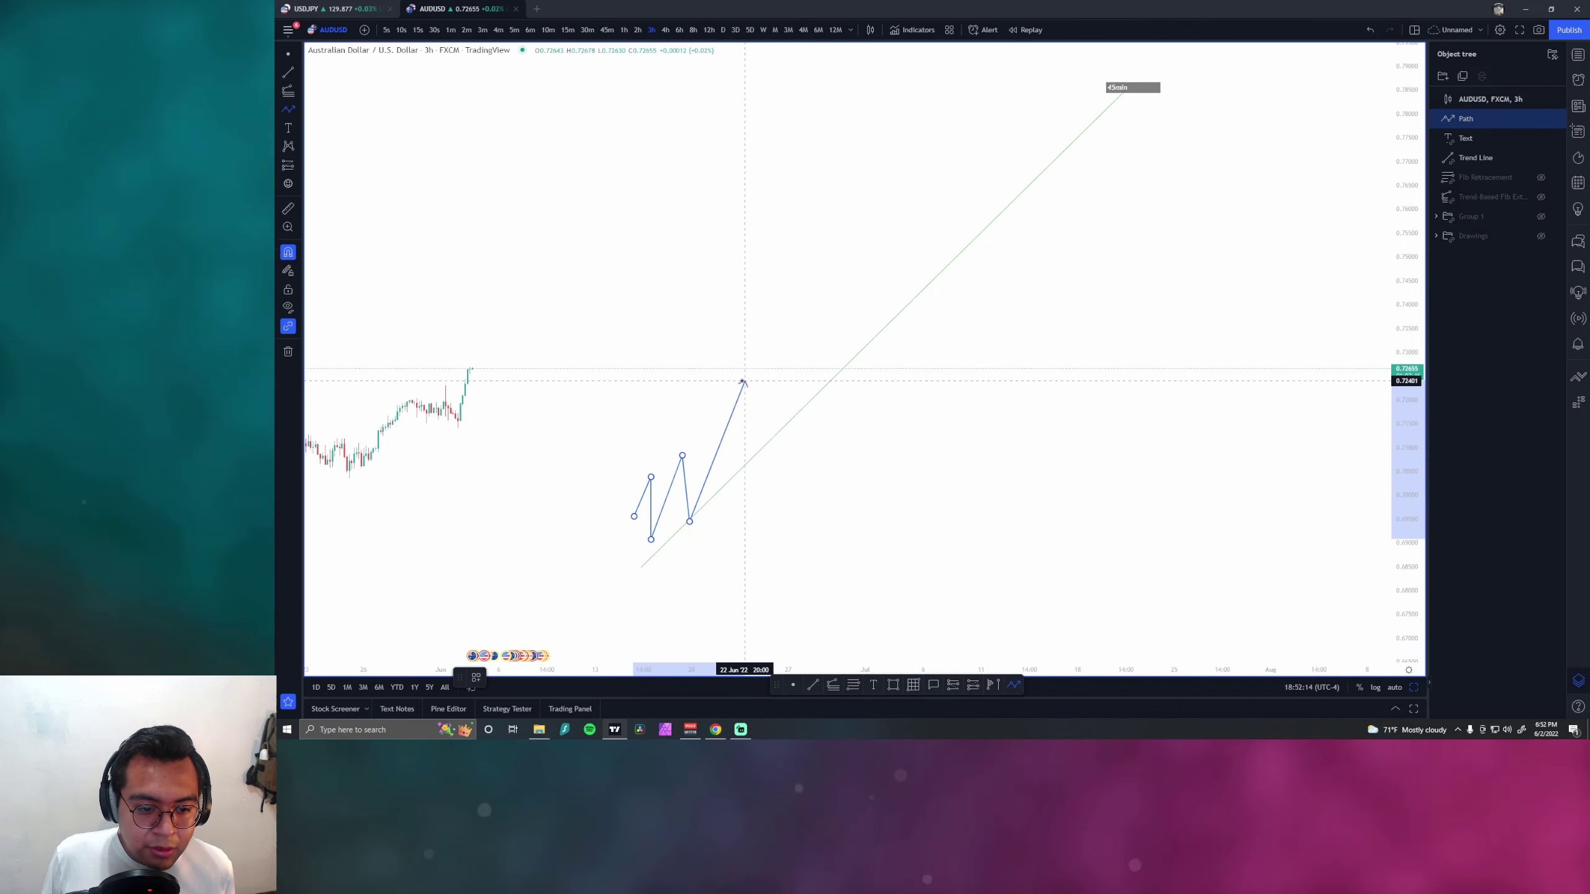
{"action": "left_click", "coordinate": [728, 384]}
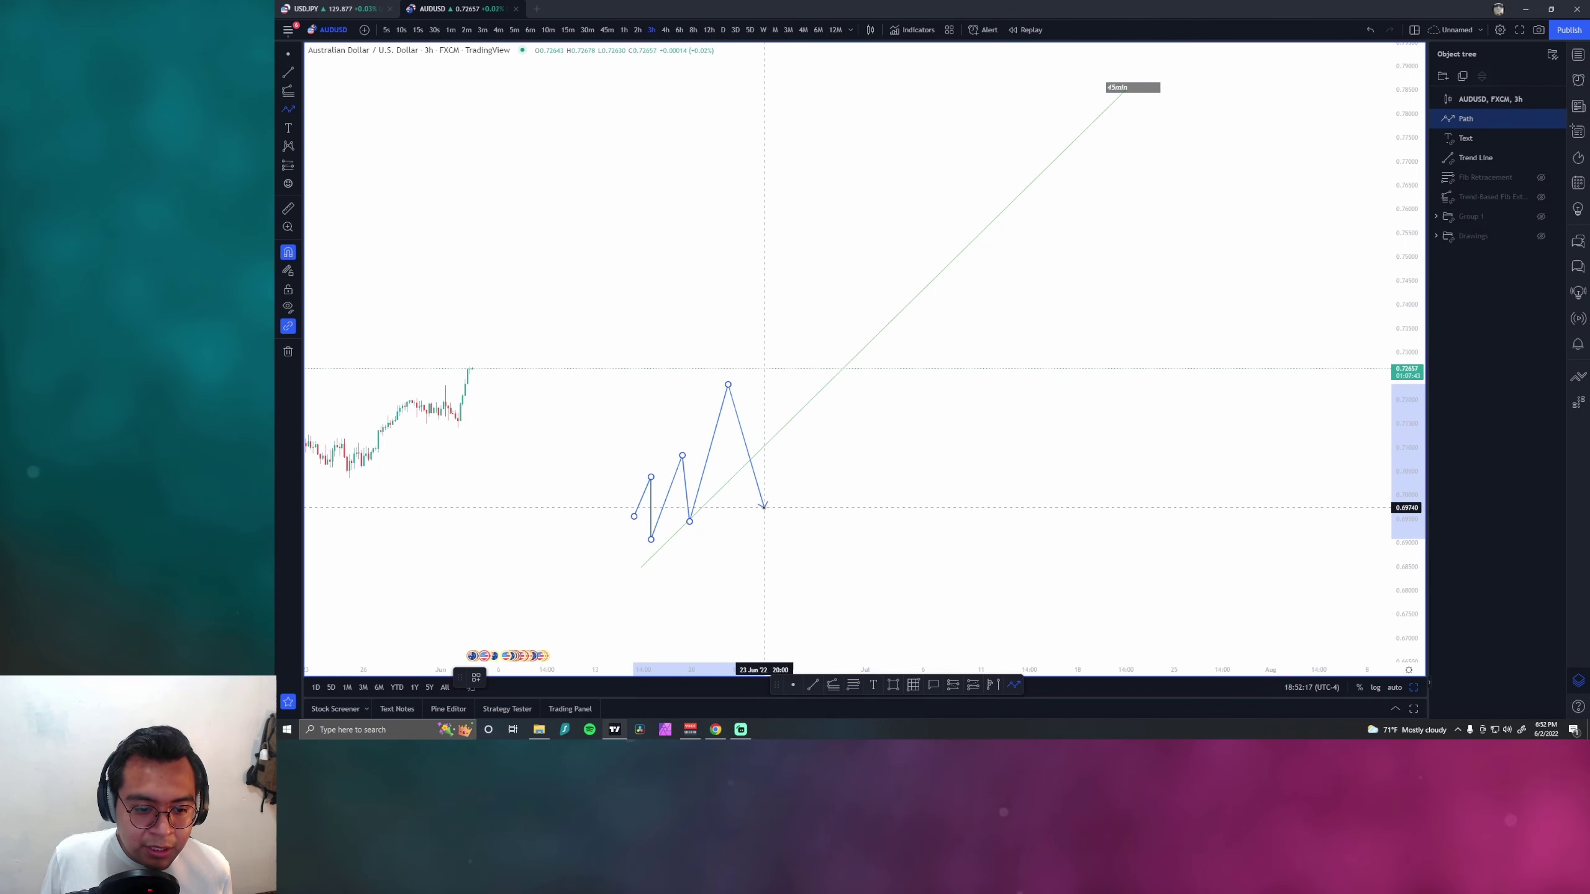
{"action": "left_click", "coordinate": [764, 507]}
{"action": "left_click", "coordinate": [814, 307]}
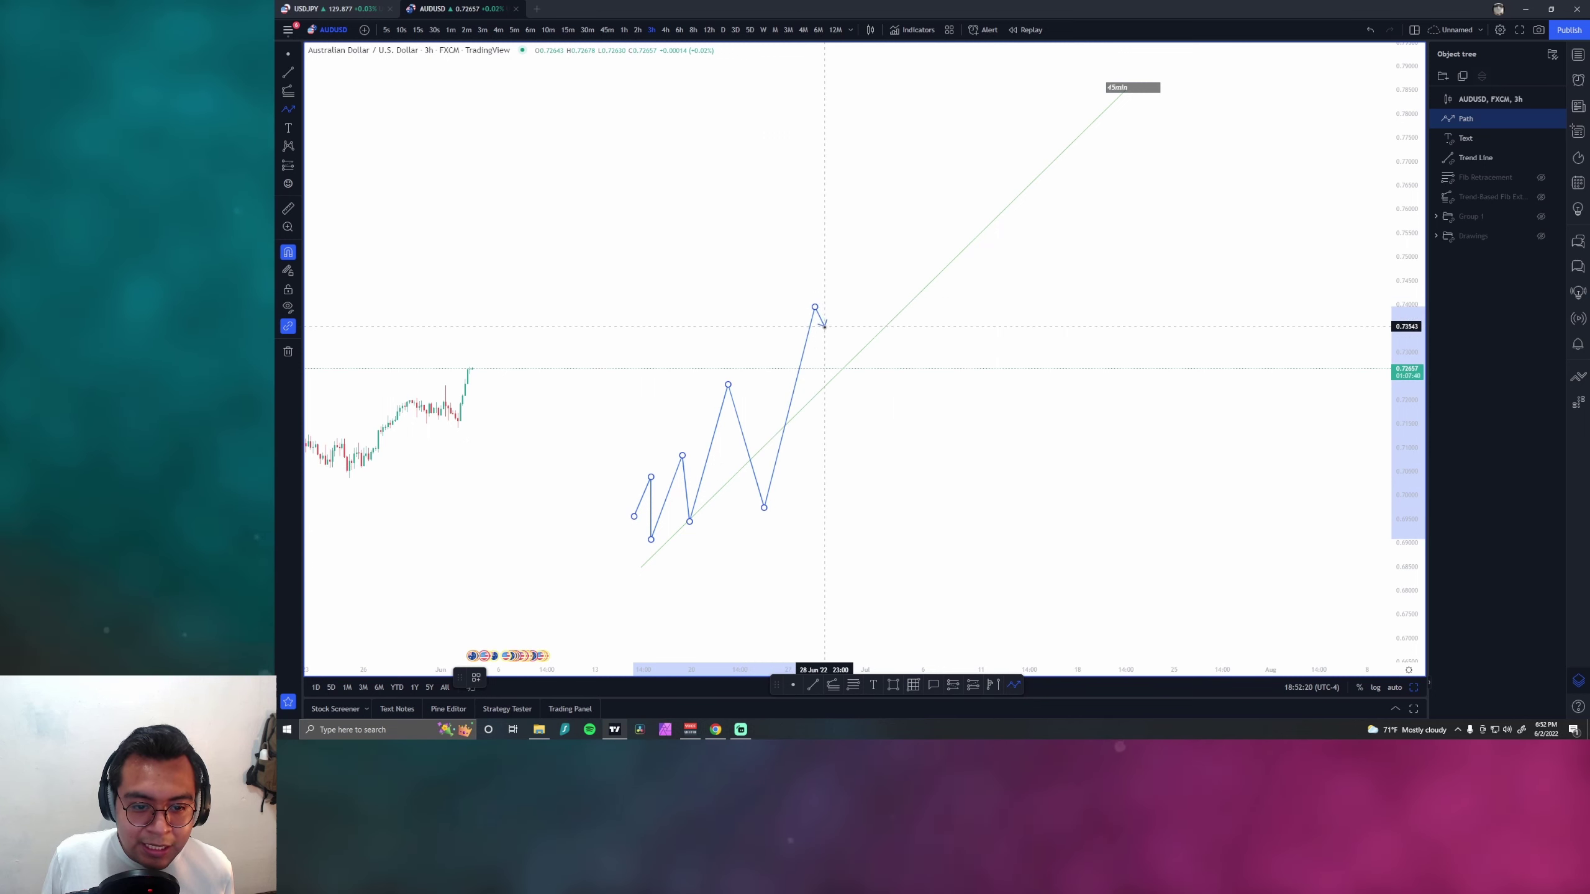
{"action": "left_click", "coordinate": [826, 344]}
{"action": "left_click", "coordinate": [844, 279]}
{"action": "left_click", "coordinate": [849, 348]}
{"action": "left_click", "coordinate": [868, 298]}
{"action": "left_click", "coordinate": [877, 338]}
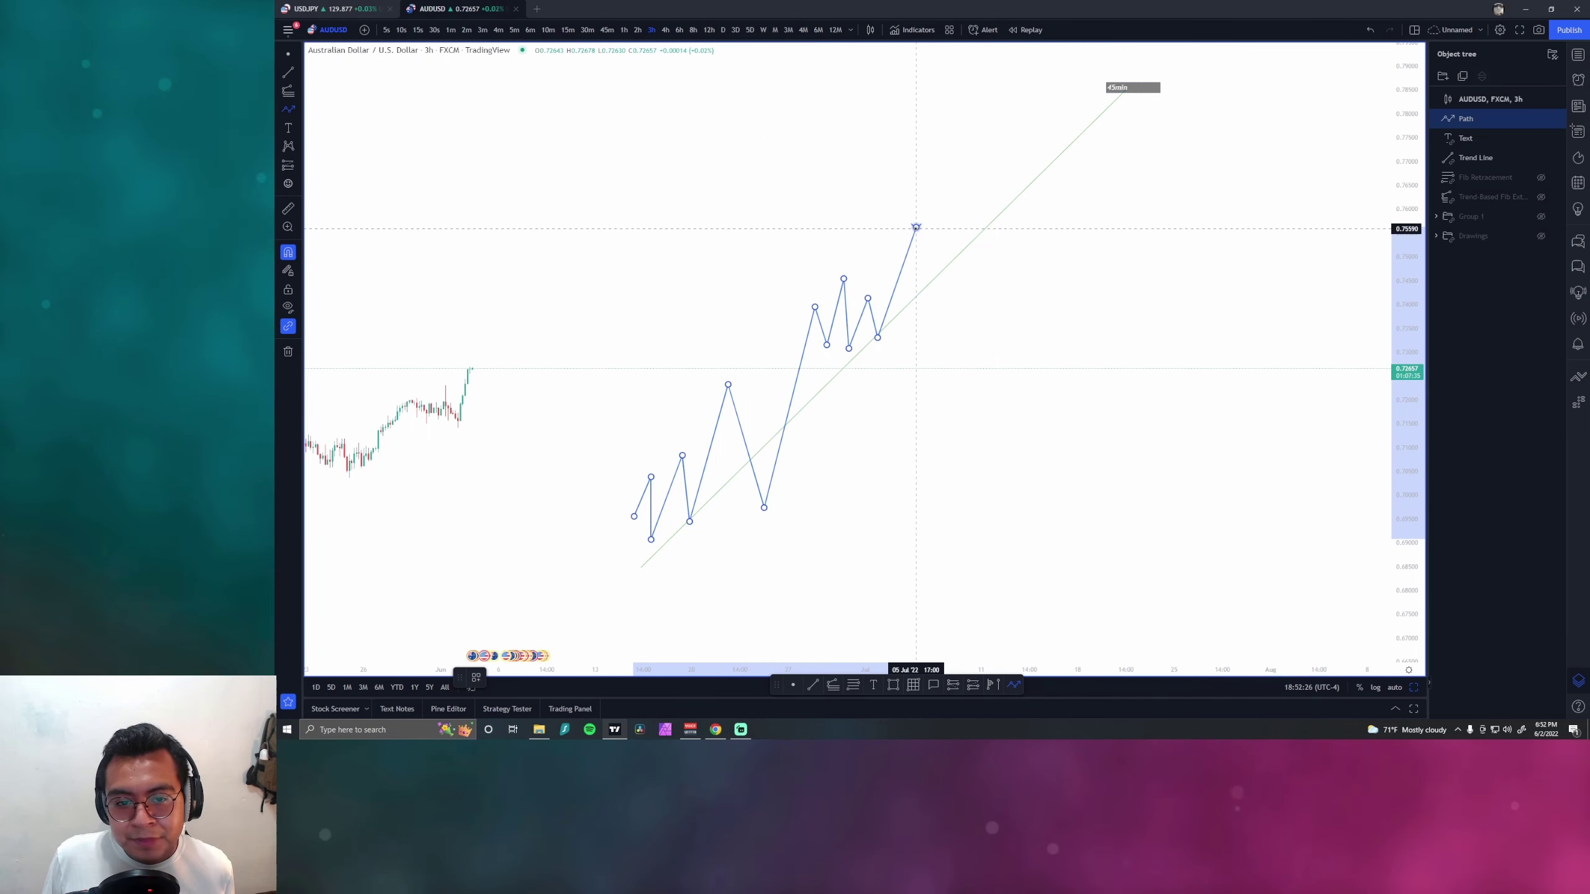
{"action": "left_click", "coordinate": [916, 227]}
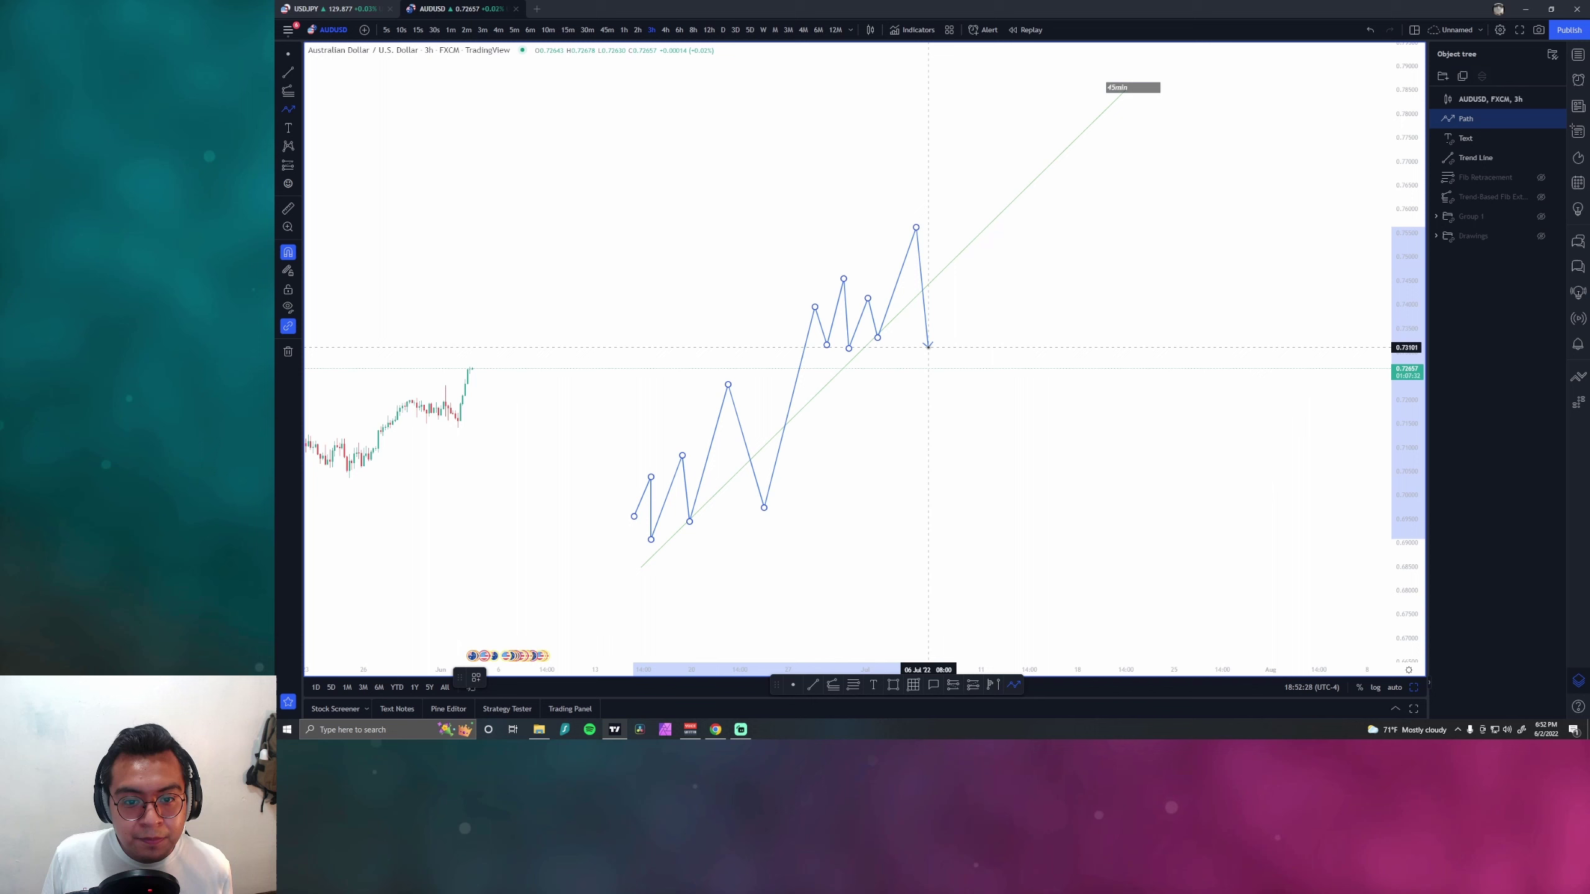
{"action": "left_click", "coordinate": [943, 337]}
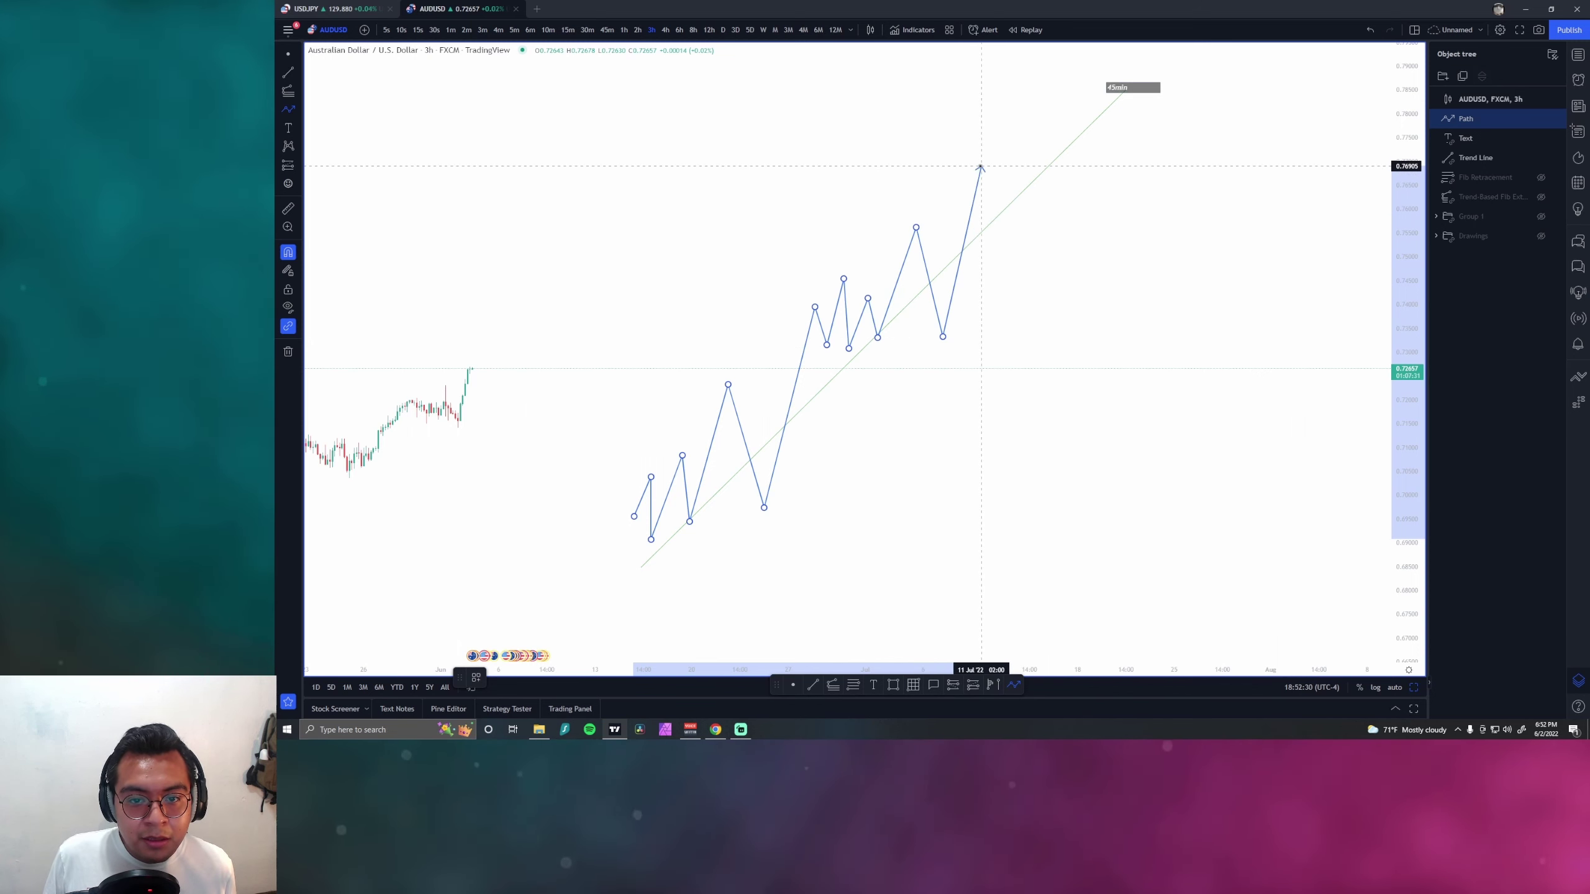
{"action": "left_click", "coordinate": [981, 166]}
{"action": "left_click", "coordinate": [998, 183]}
{"action": "left_click", "coordinate": [1015, 142]}
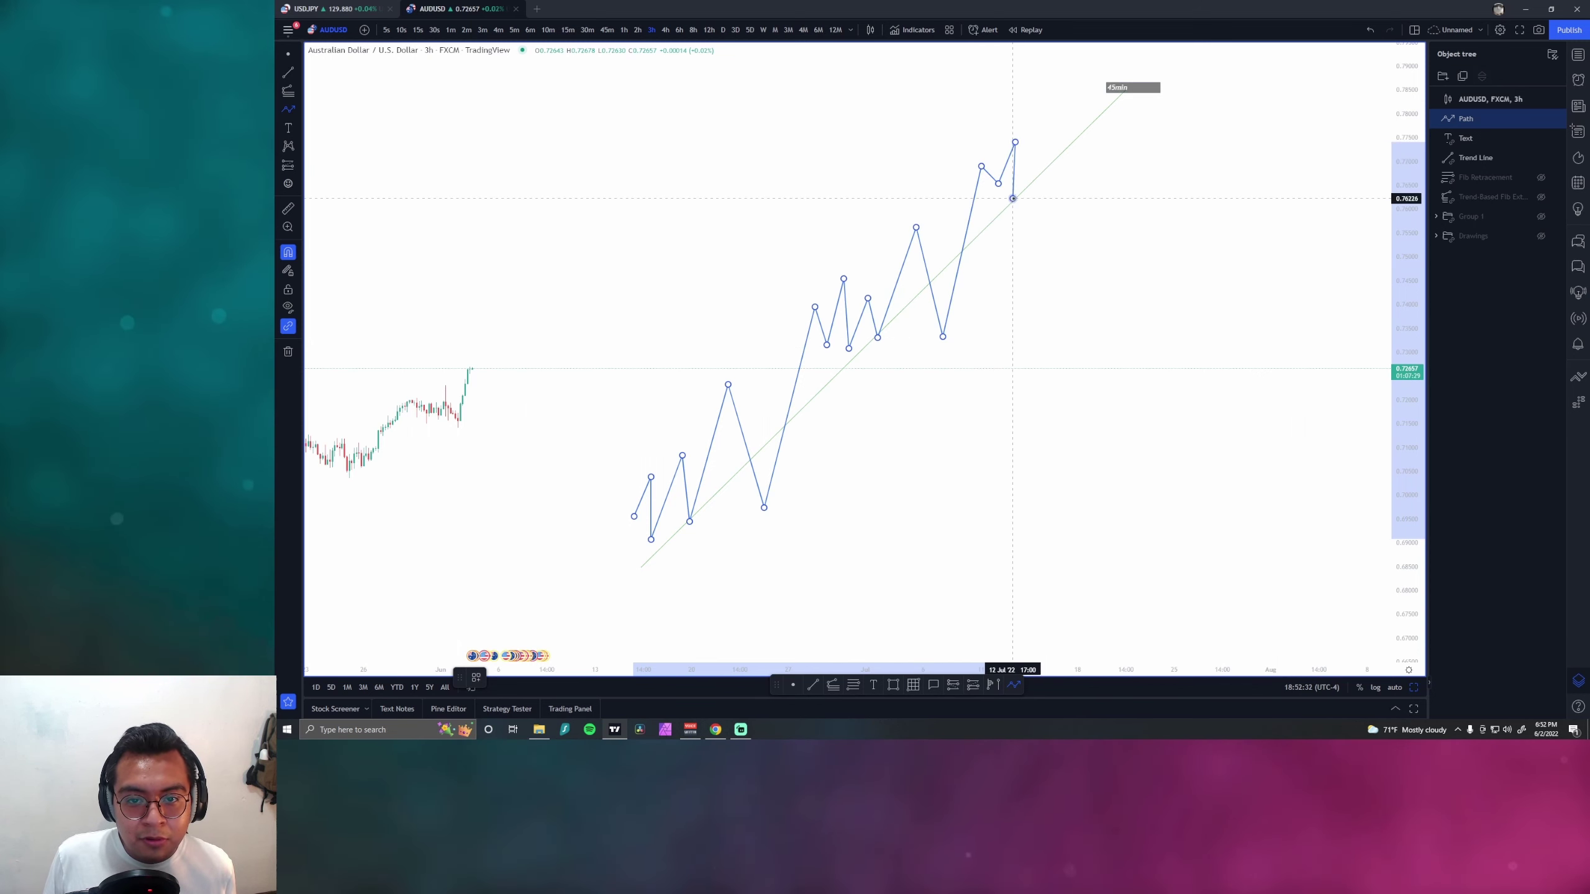
{"action": "left_click", "coordinate": [1013, 199]}
{"action": "left_click", "coordinate": [1026, 155]}
{"action": "left_click", "coordinate": [1034, 203]}
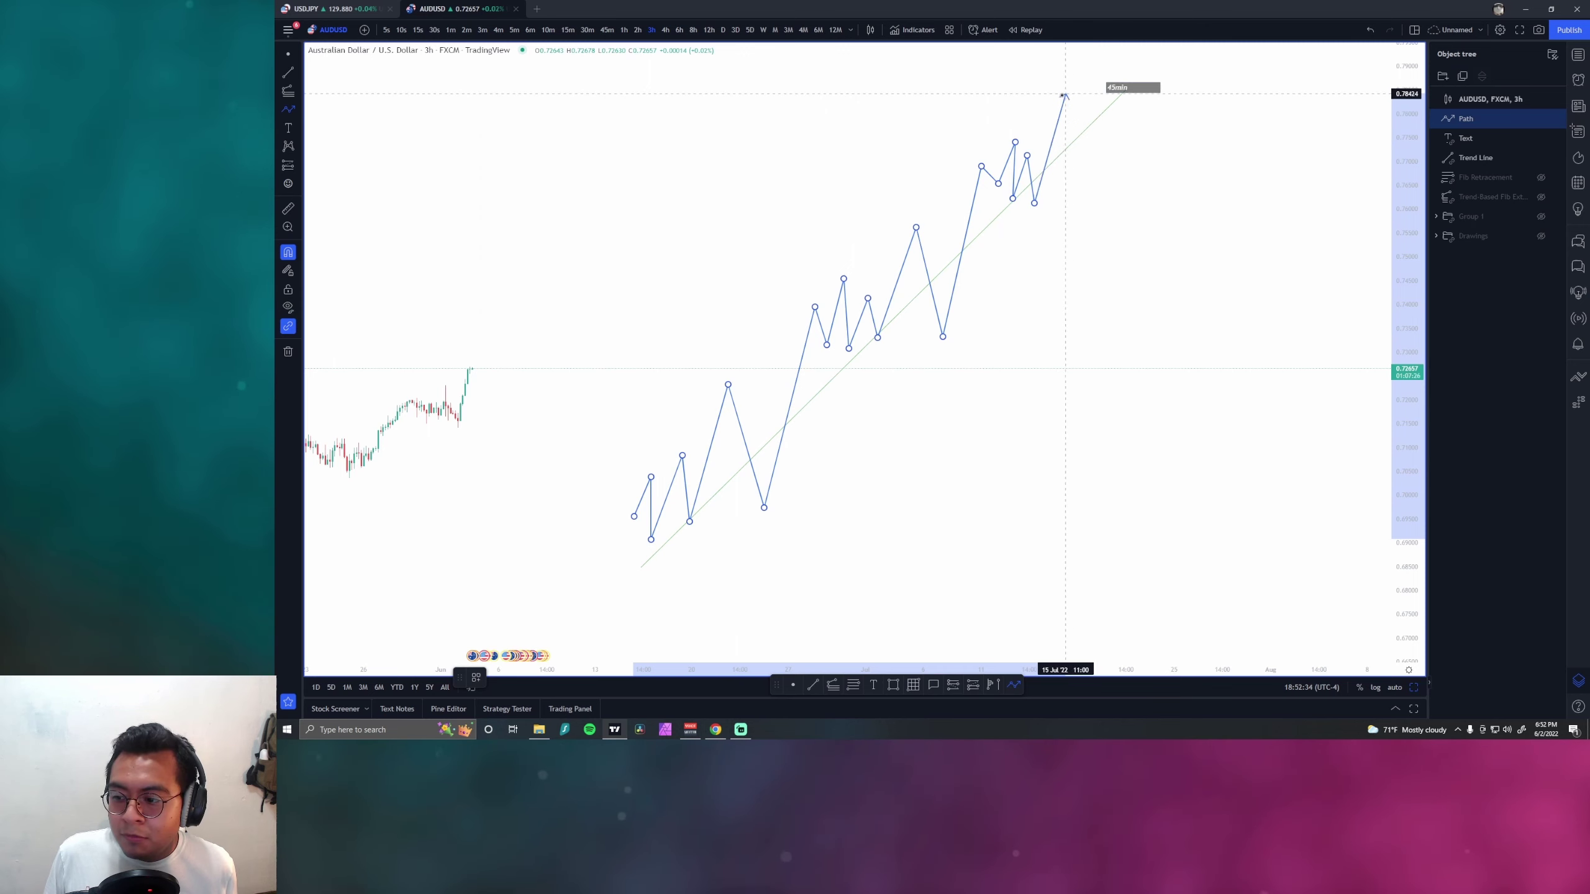
{"action": "left_click", "coordinate": [1058, 96]}
{"action": "left_click", "coordinate": [1092, 188]}
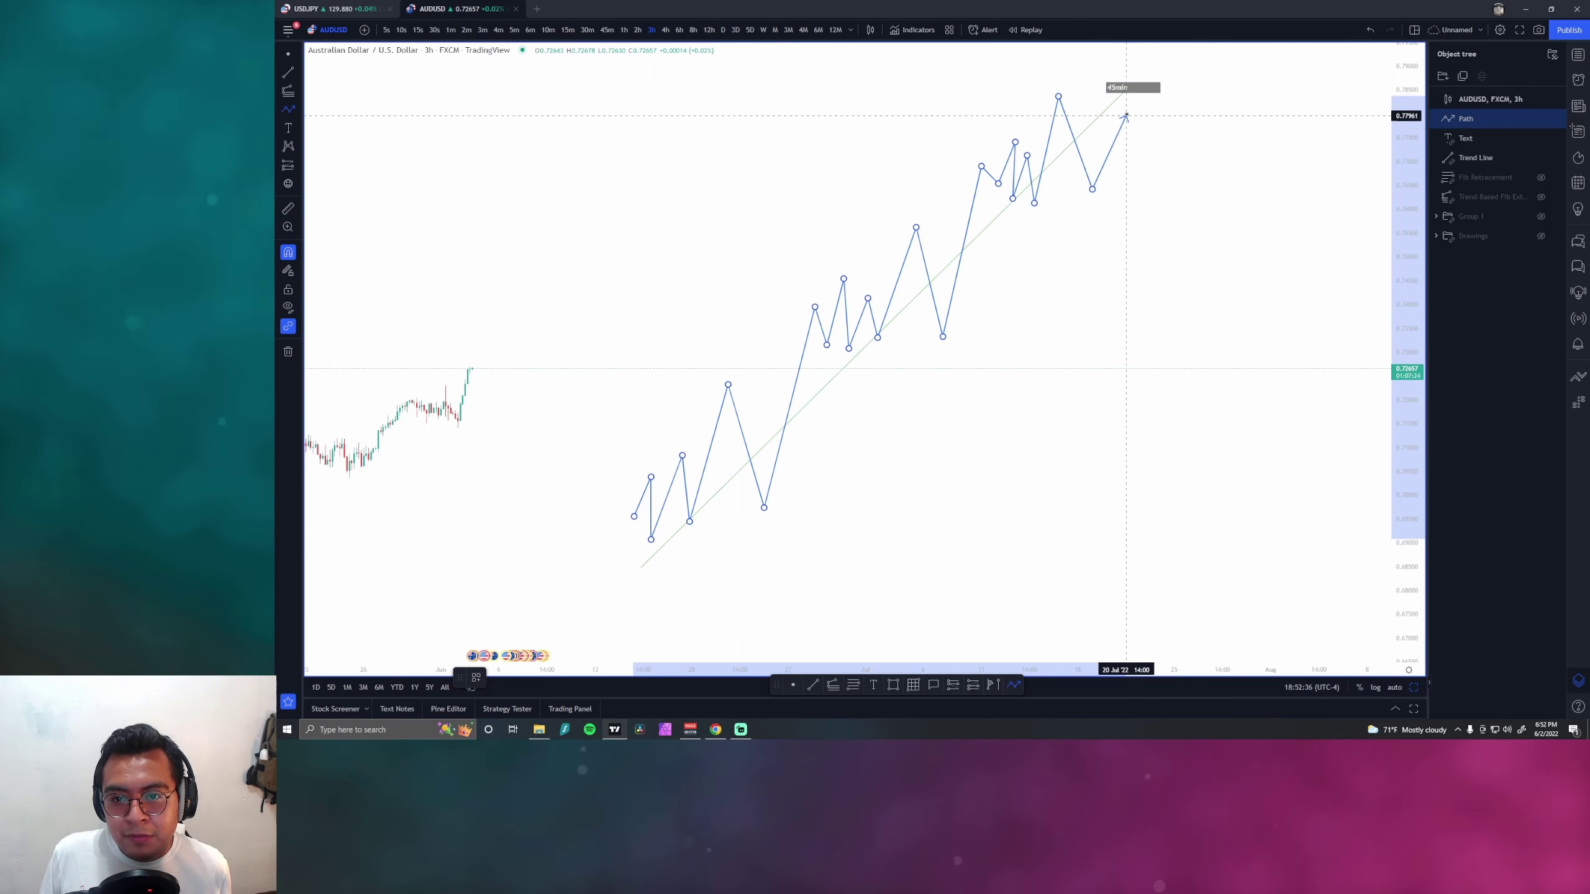
{"action": "double_click", "coordinate": [1117, 63]}
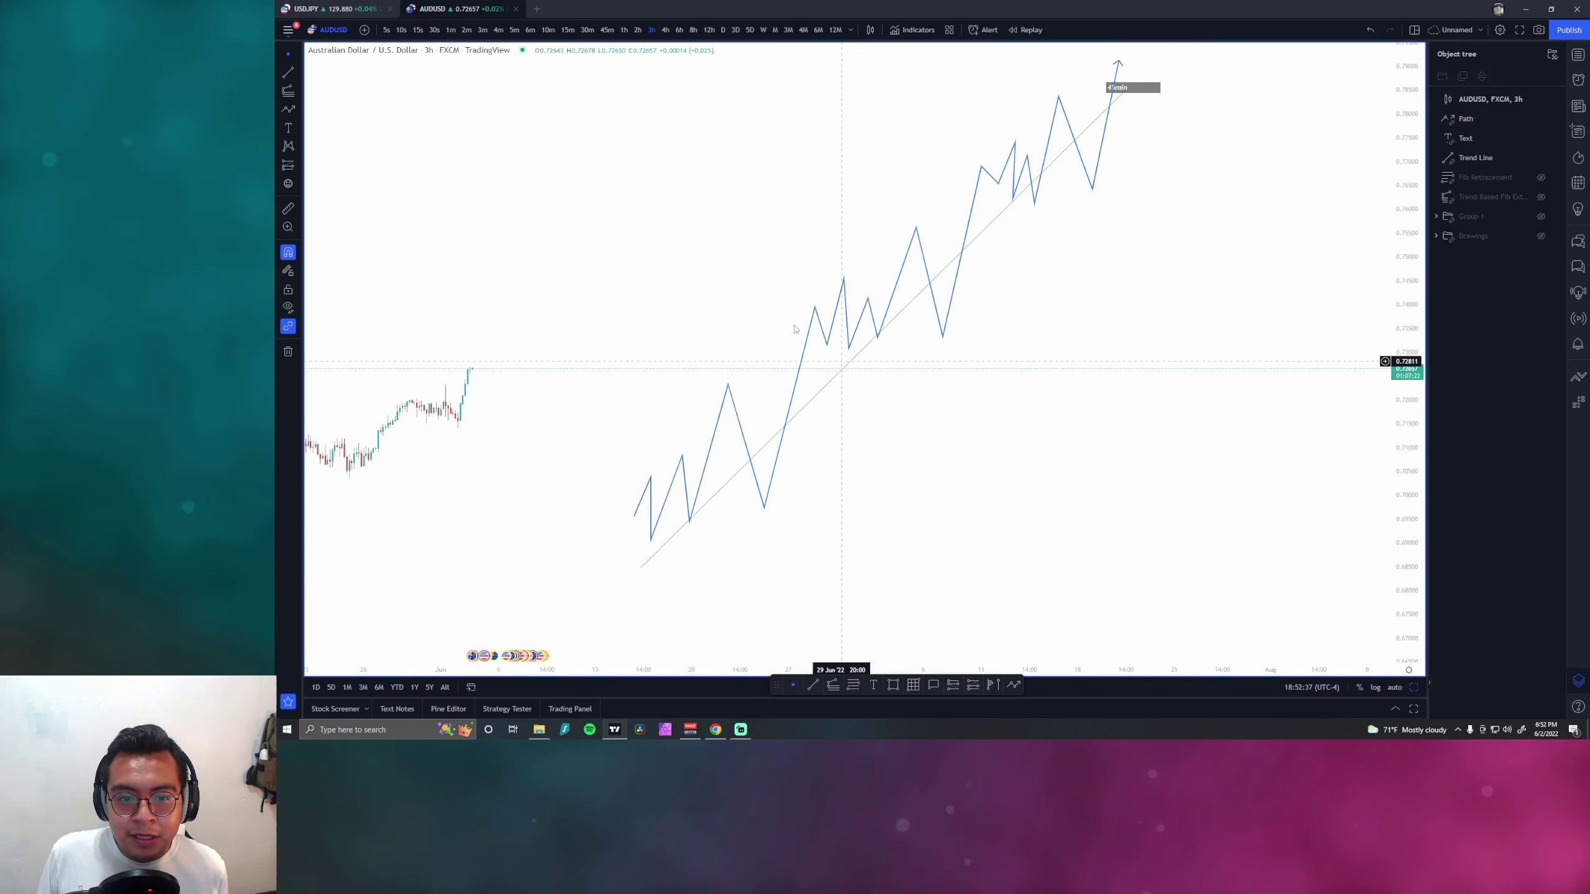
{"action": "scroll", "coordinate": [877, 532], "scroll_direction": "down", "scroll_amount": 3}
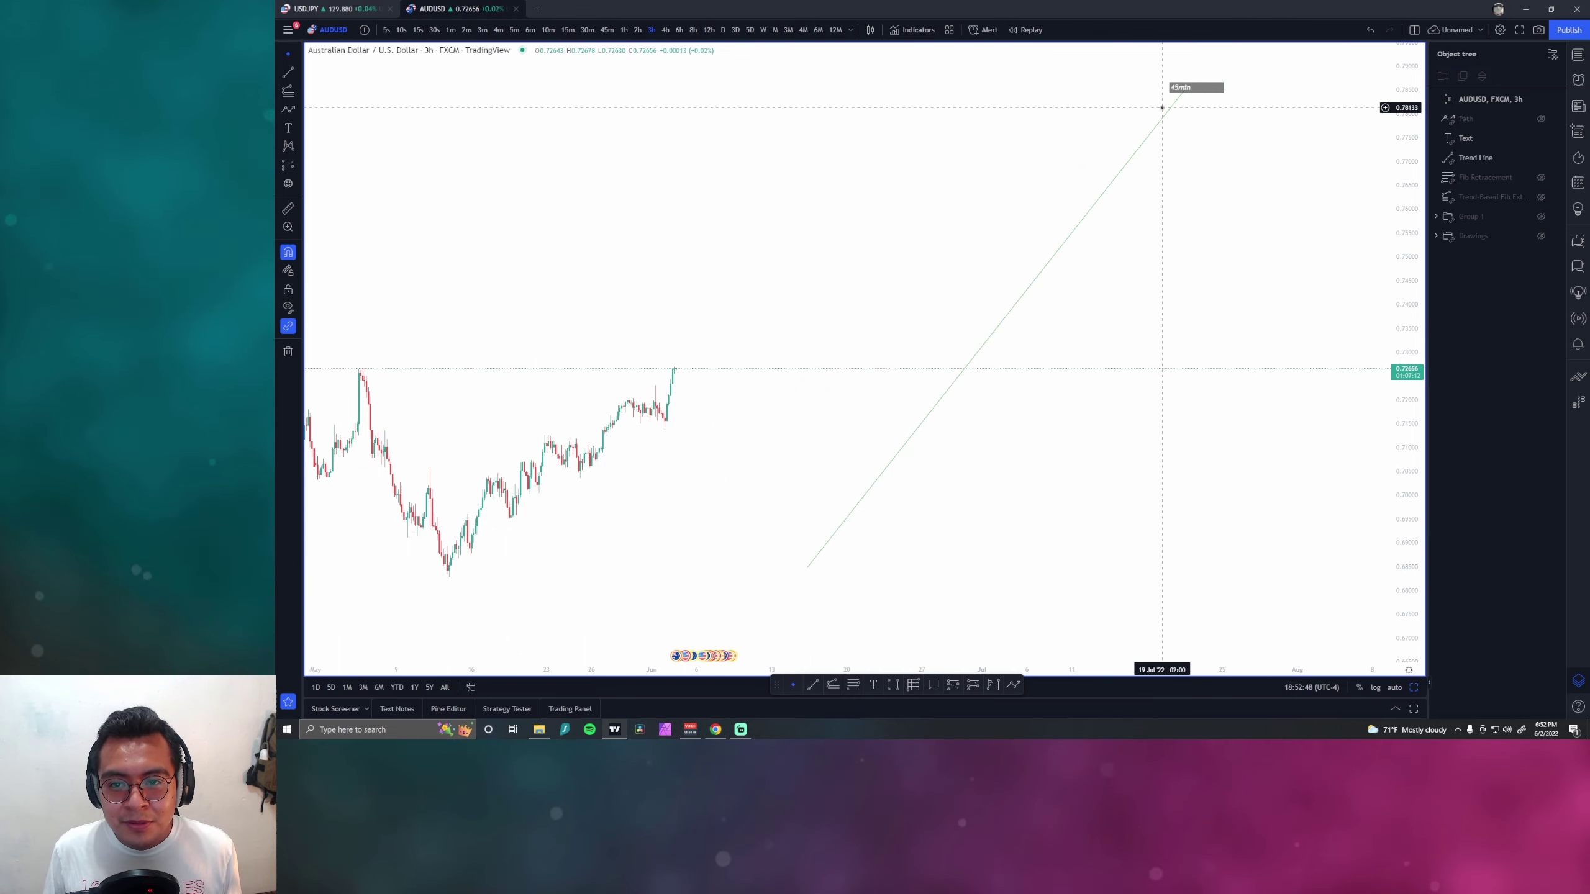
Step: Keep the blue path hidden and draw a descending trend line meeting the 45min line in a V
{"action": "left_click", "coordinate": [1541, 119]}
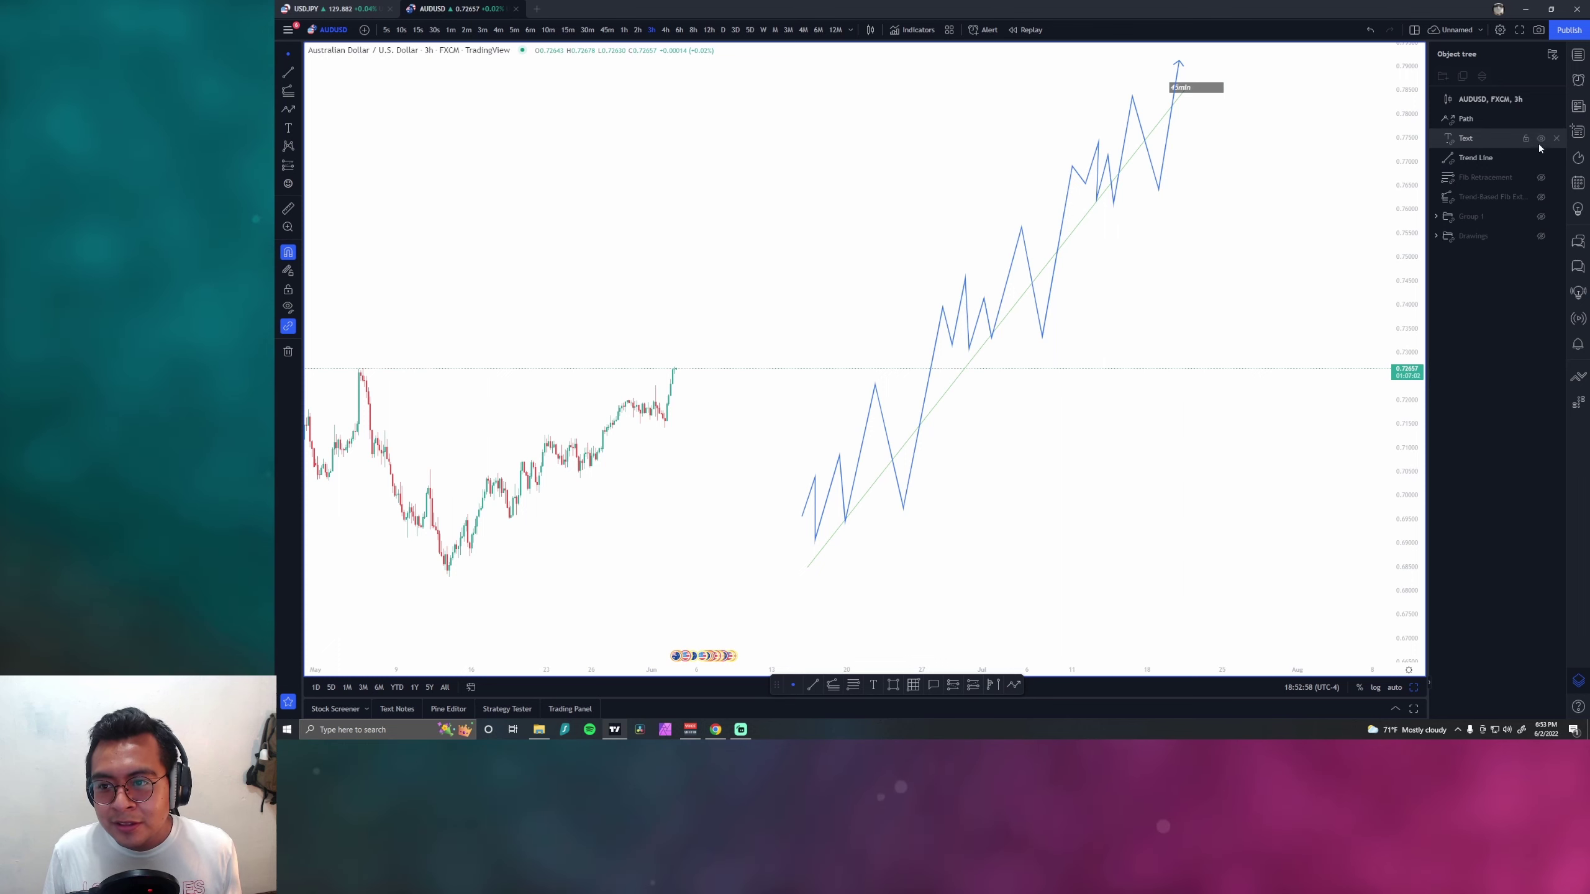
{"action": "left_click", "coordinate": [1540, 119]}
{"action": "key", "text": "alt+t"}
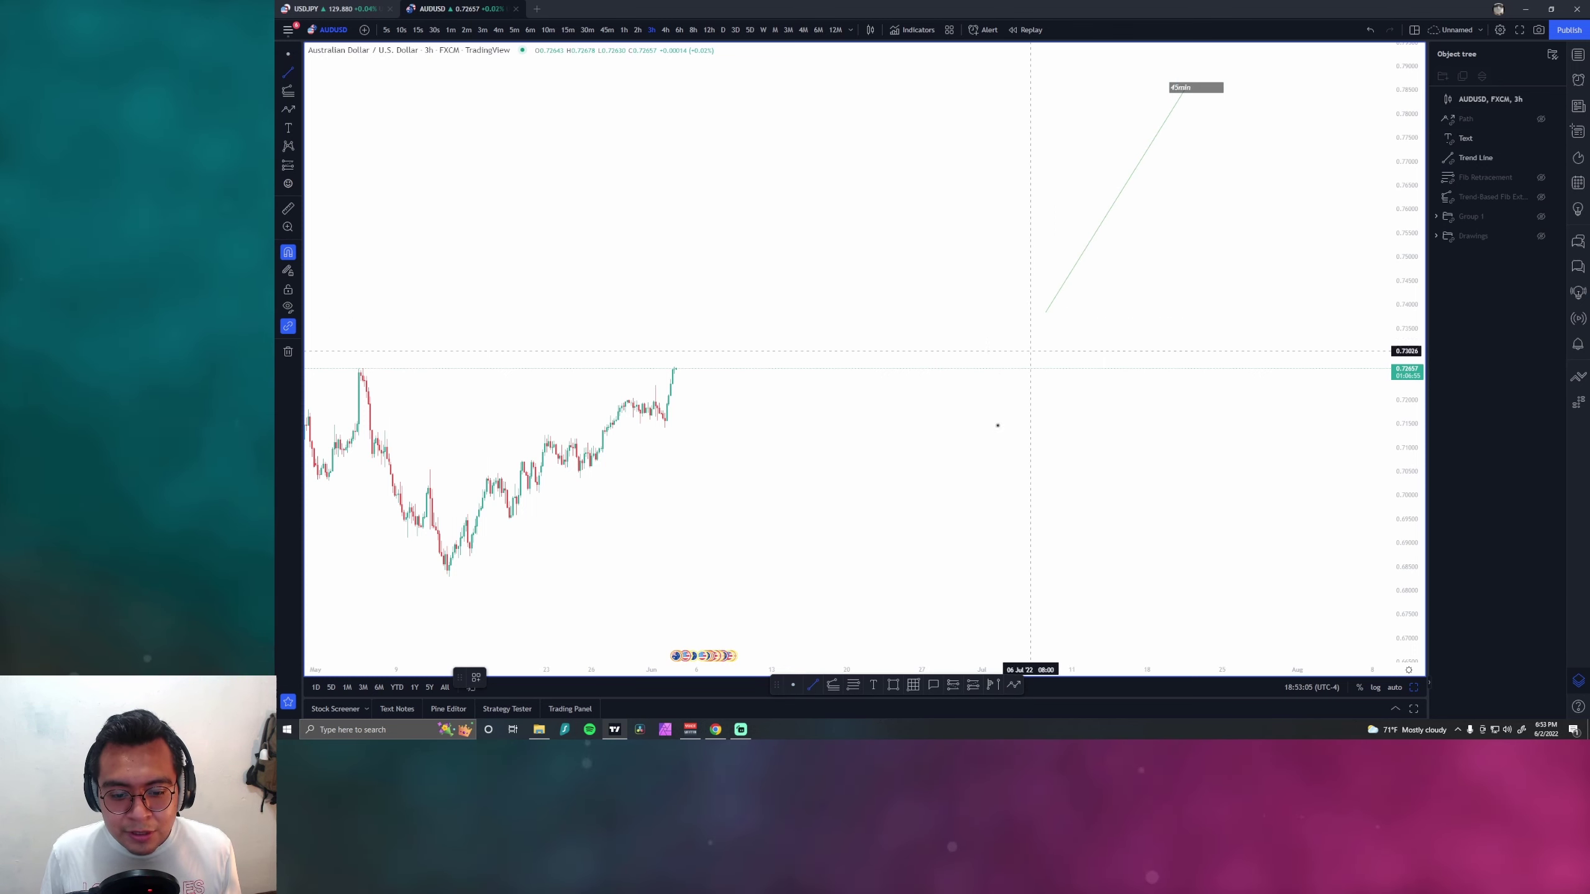
{"action": "left_click", "coordinate": [1045, 311]}
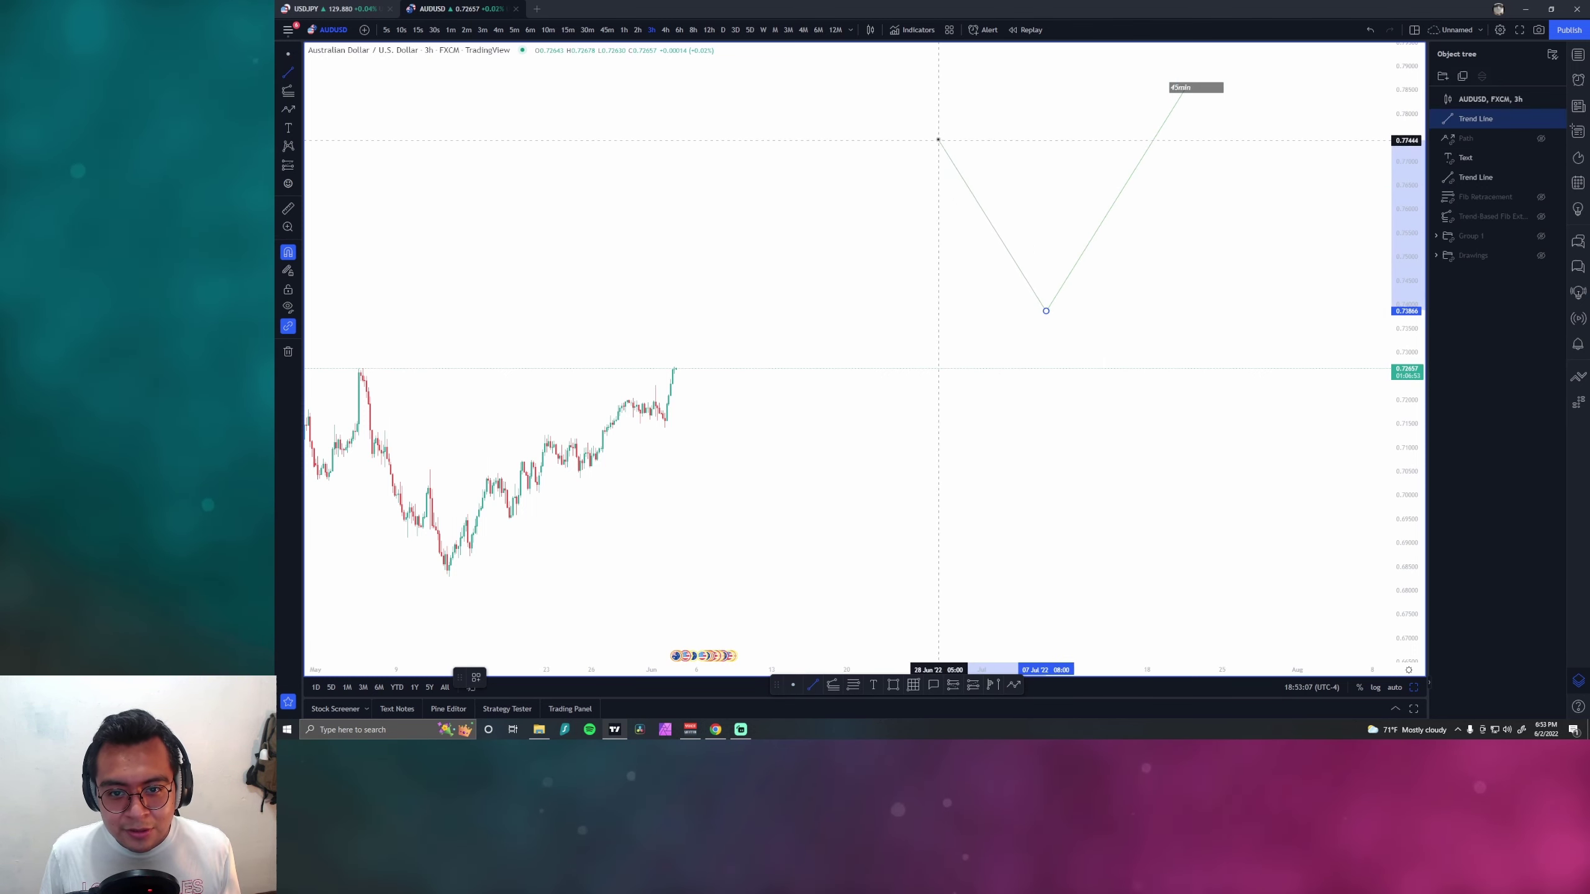
{"action": "left_click", "coordinate": [937, 122]}
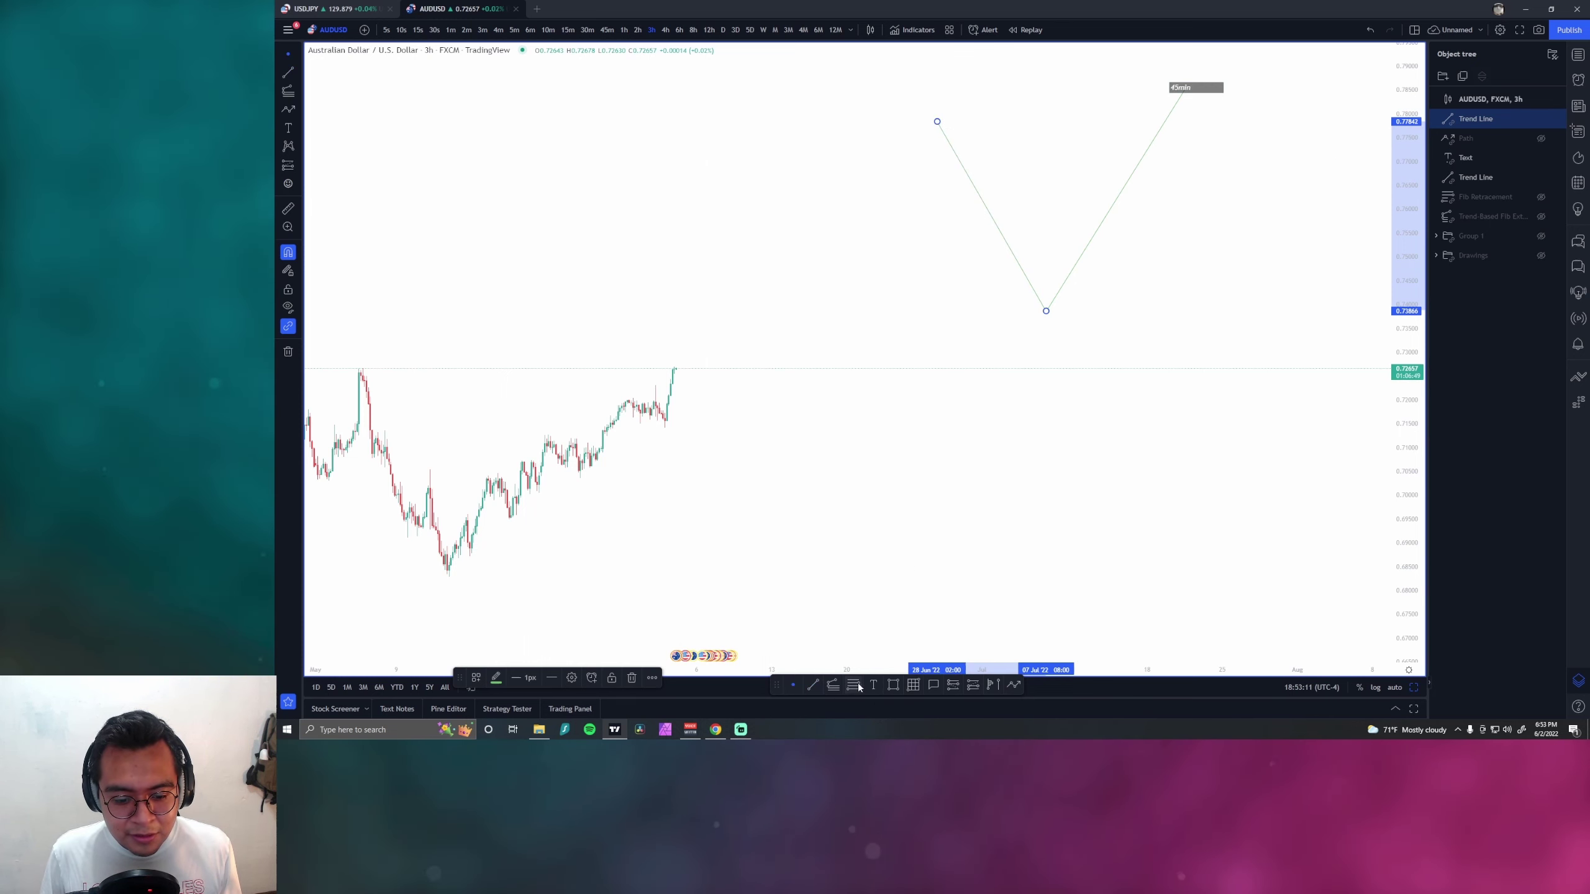
Step: Draw a zigzag range path at the V's left top ending in an arrow, then bring the green line's top down to meet it
{"action": "left_click", "coordinate": [1014, 685]}
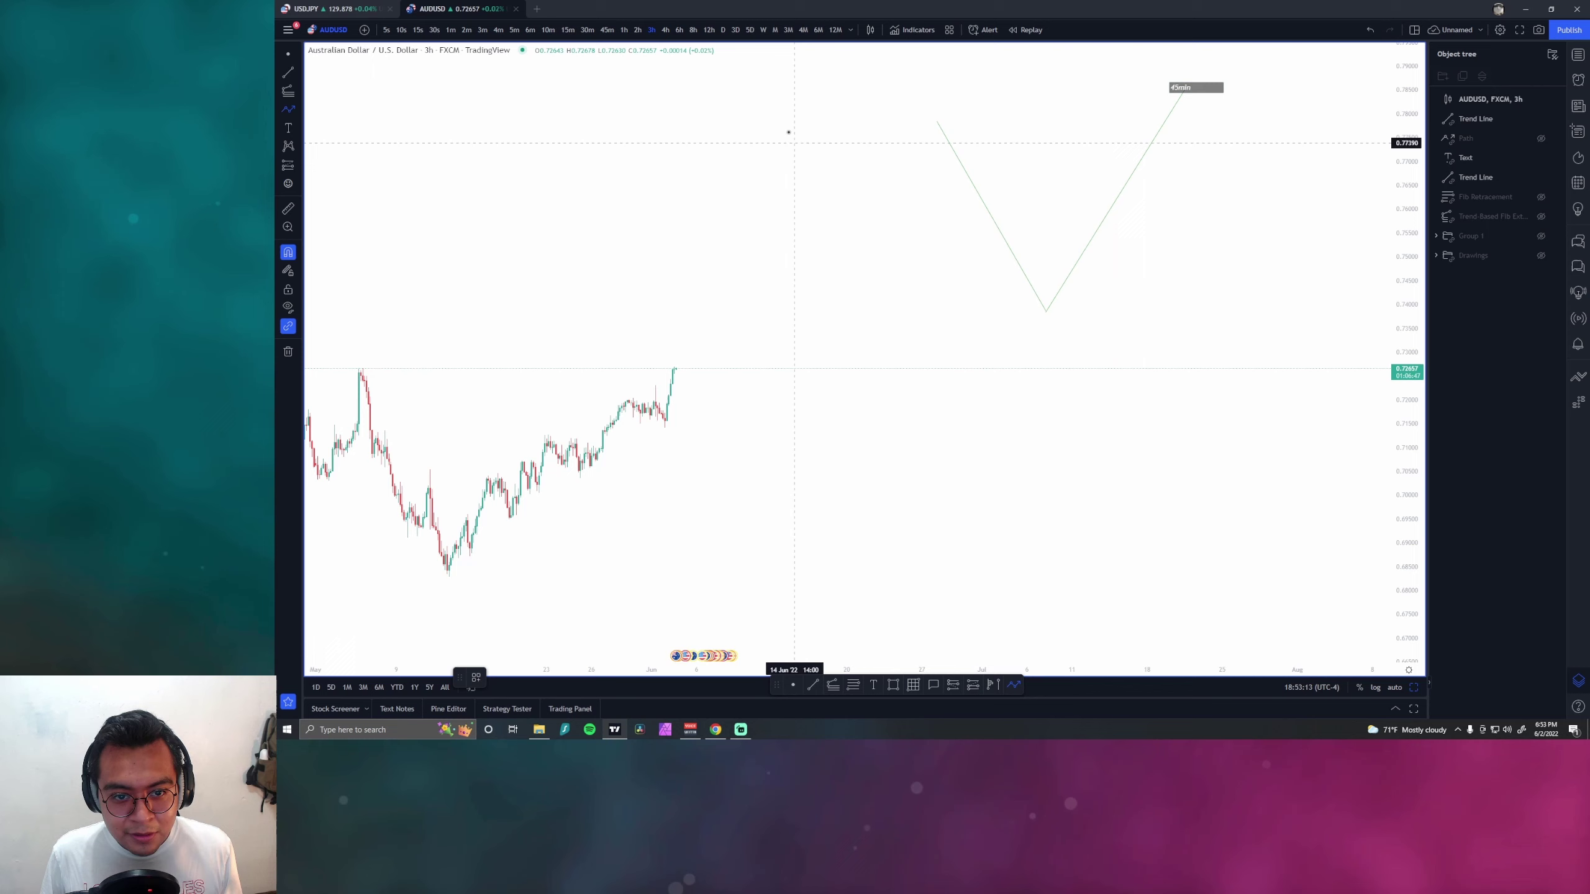
{"action": "left_click", "coordinate": [787, 131]}
{"action": "left_click", "coordinate": [826, 126]}
{"action": "left_click", "coordinate": [836, 171]}
{"action": "left_click", "coordinate": [858, 100]}
{"action": "left_click", "coordinate": [874, 156]}
{"action": "left_click", "coordinate": [894, 87]}
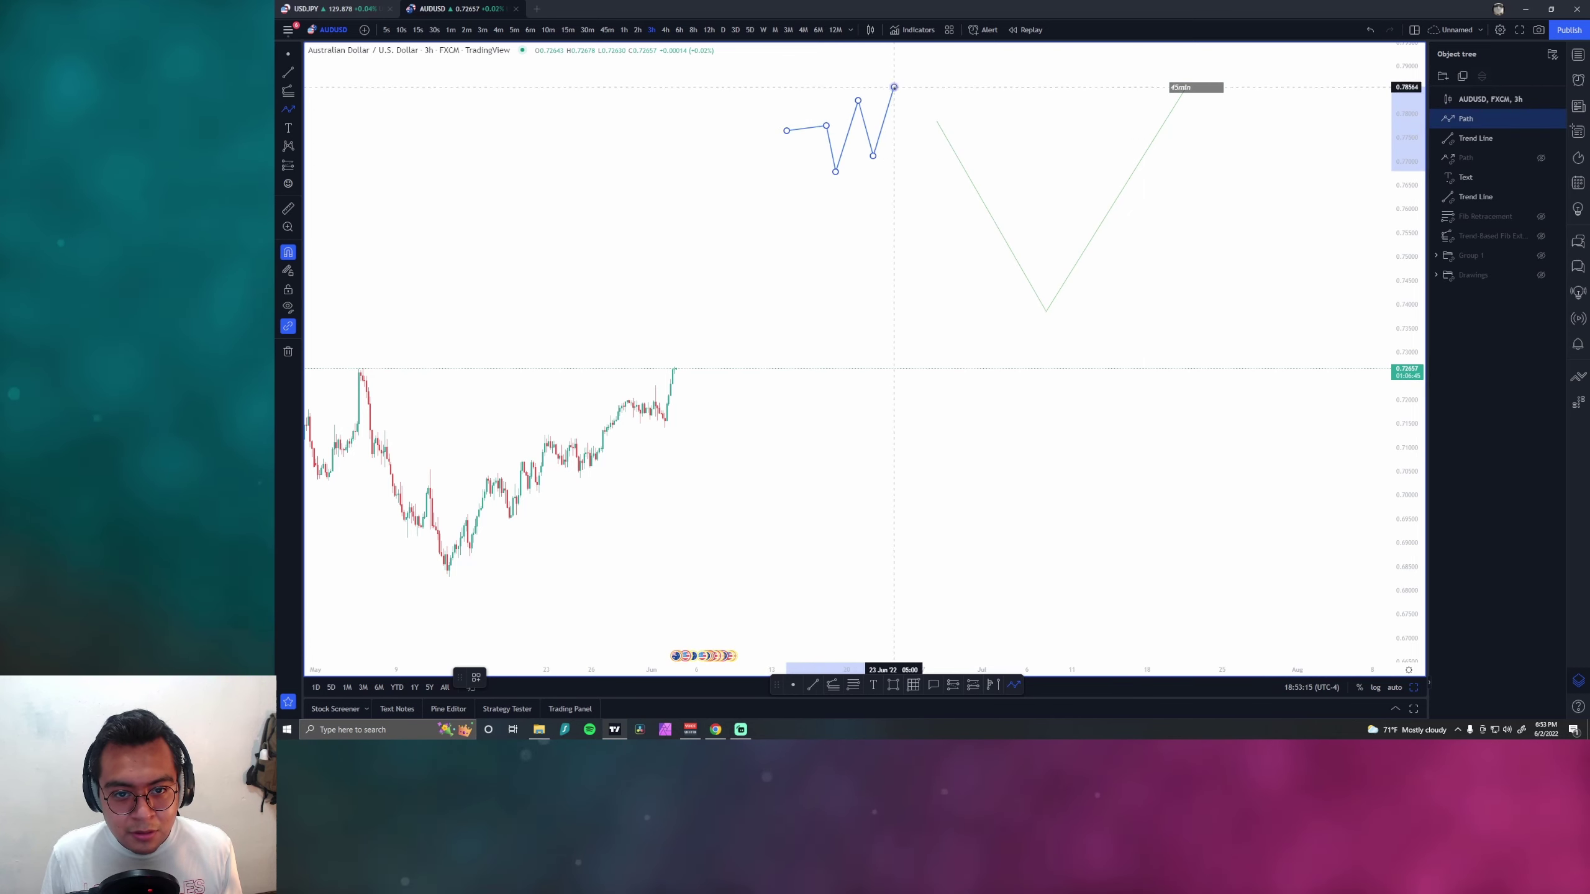
{"action": "left_click", "coordinate": [919, 147]}
{"action": "left_click", "coordinate": [924, 96]}
{"action": "left_click", "coordinate": [943, 133]}
{"action": "double_click", "coordinate": [993, 208]}
{"action": "left_click_drag", "start_coordinate": [1183, 92], "coordinate": [1137, 115]}
Step: Draw a second zigzag range at the V's right top, finishing with a long downward arrow
{"action": "left_click", "coordinate": [1014, 684]}
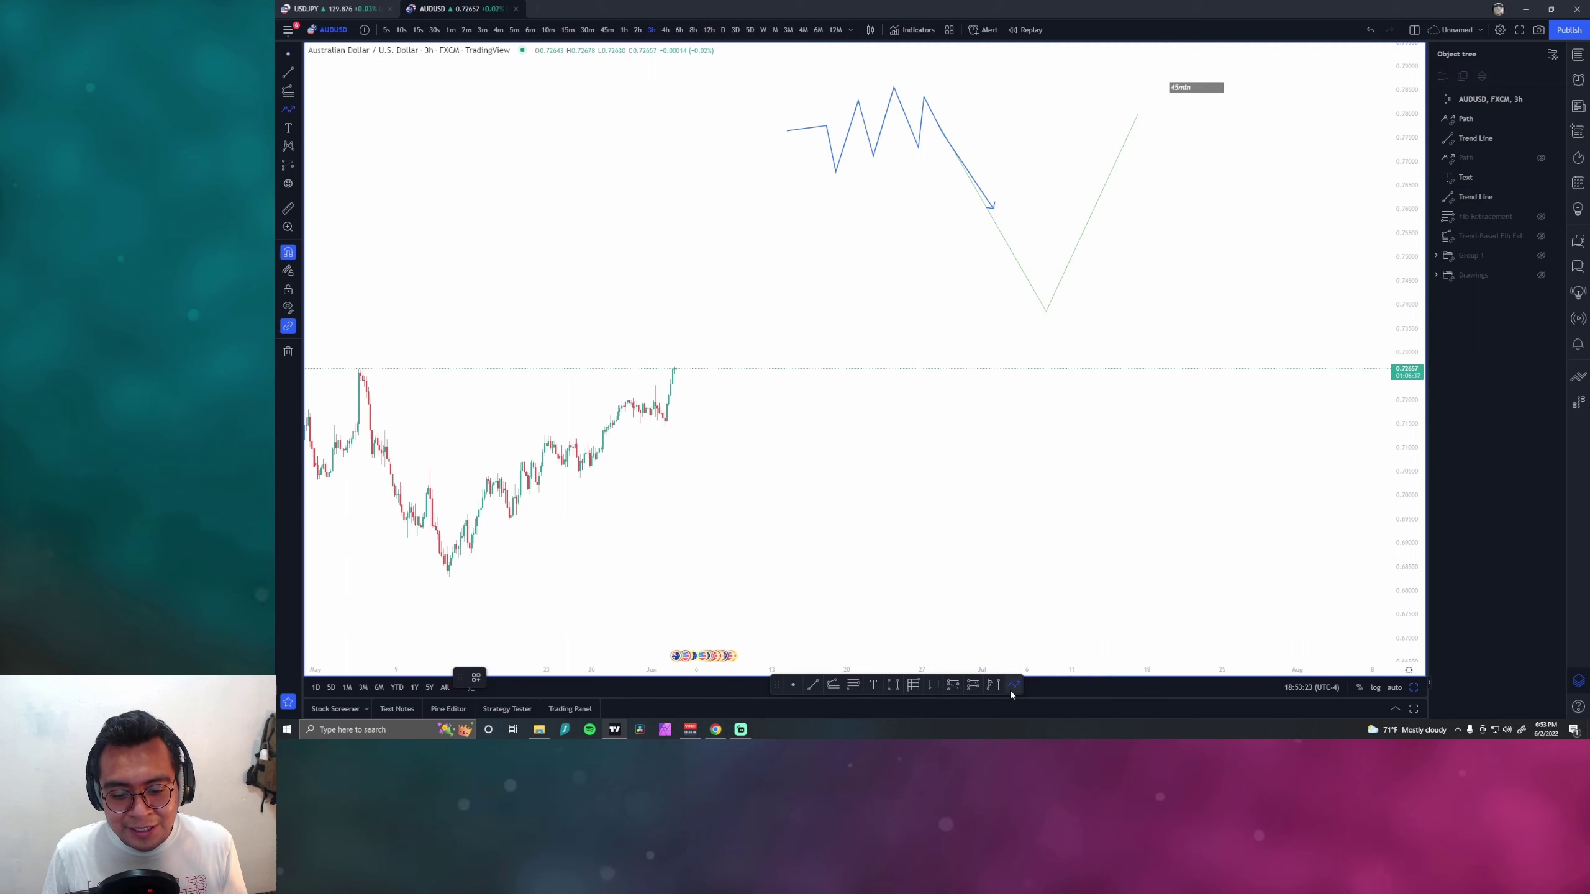
{"action": "left_click", "coordinate": [1125, 118]}
{"action": "left_click", "coordinate": [1136, 95]}
{"action": "left_click", "coordinate": [1139, 132]}
{"action": "left_click", "coordinate": [1159, 87]}
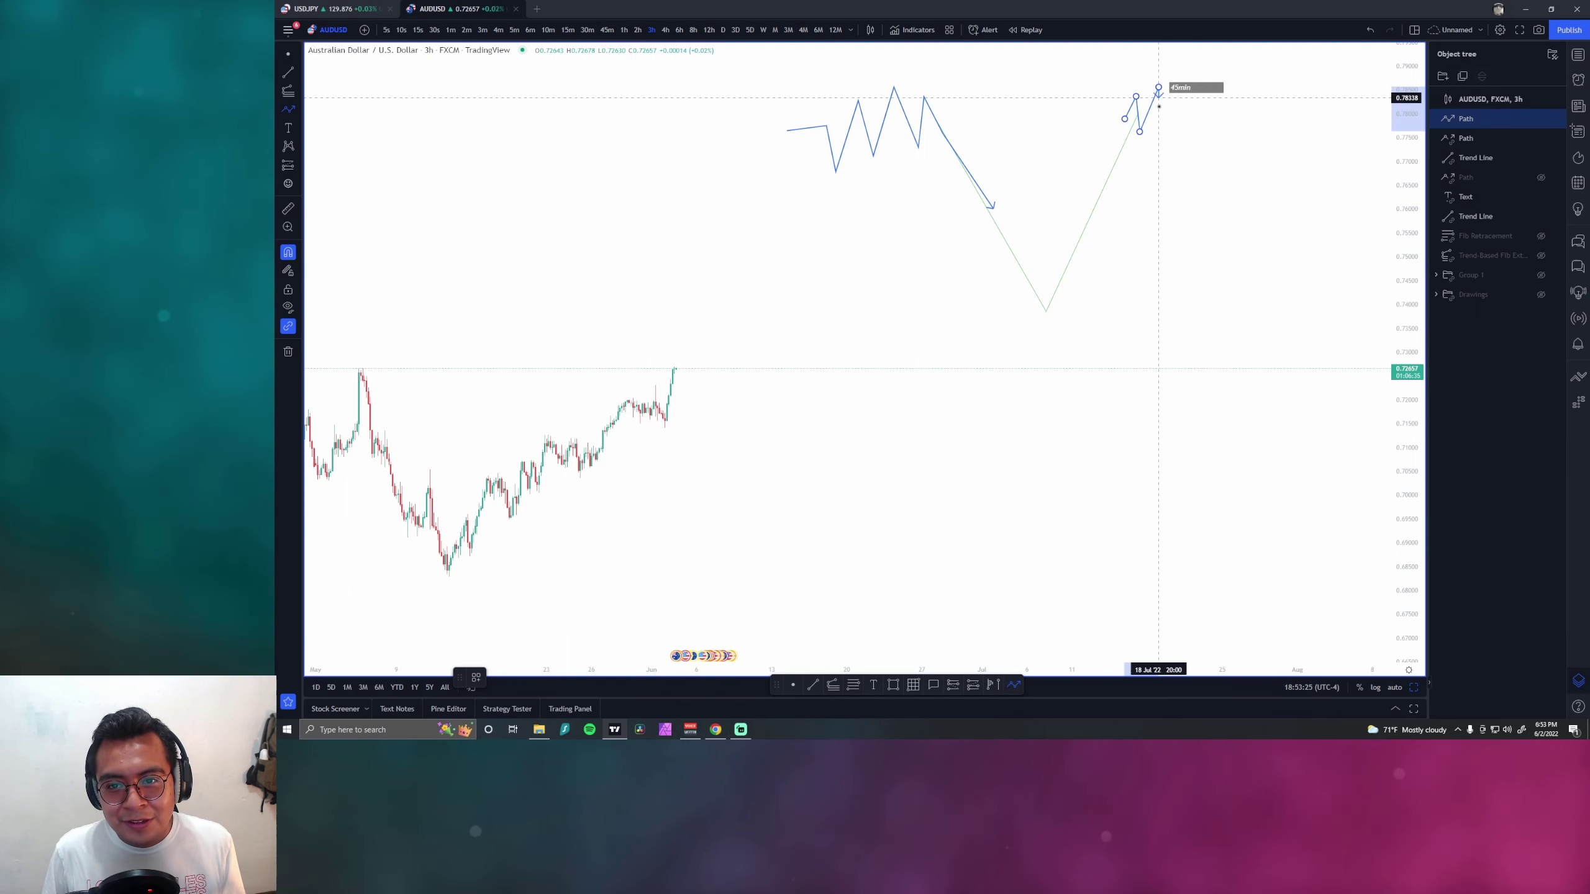
{"action": "left_click", "coordinate": [1161, 125]}
{"action": "left_click", "coordinate": [1173, 95]}
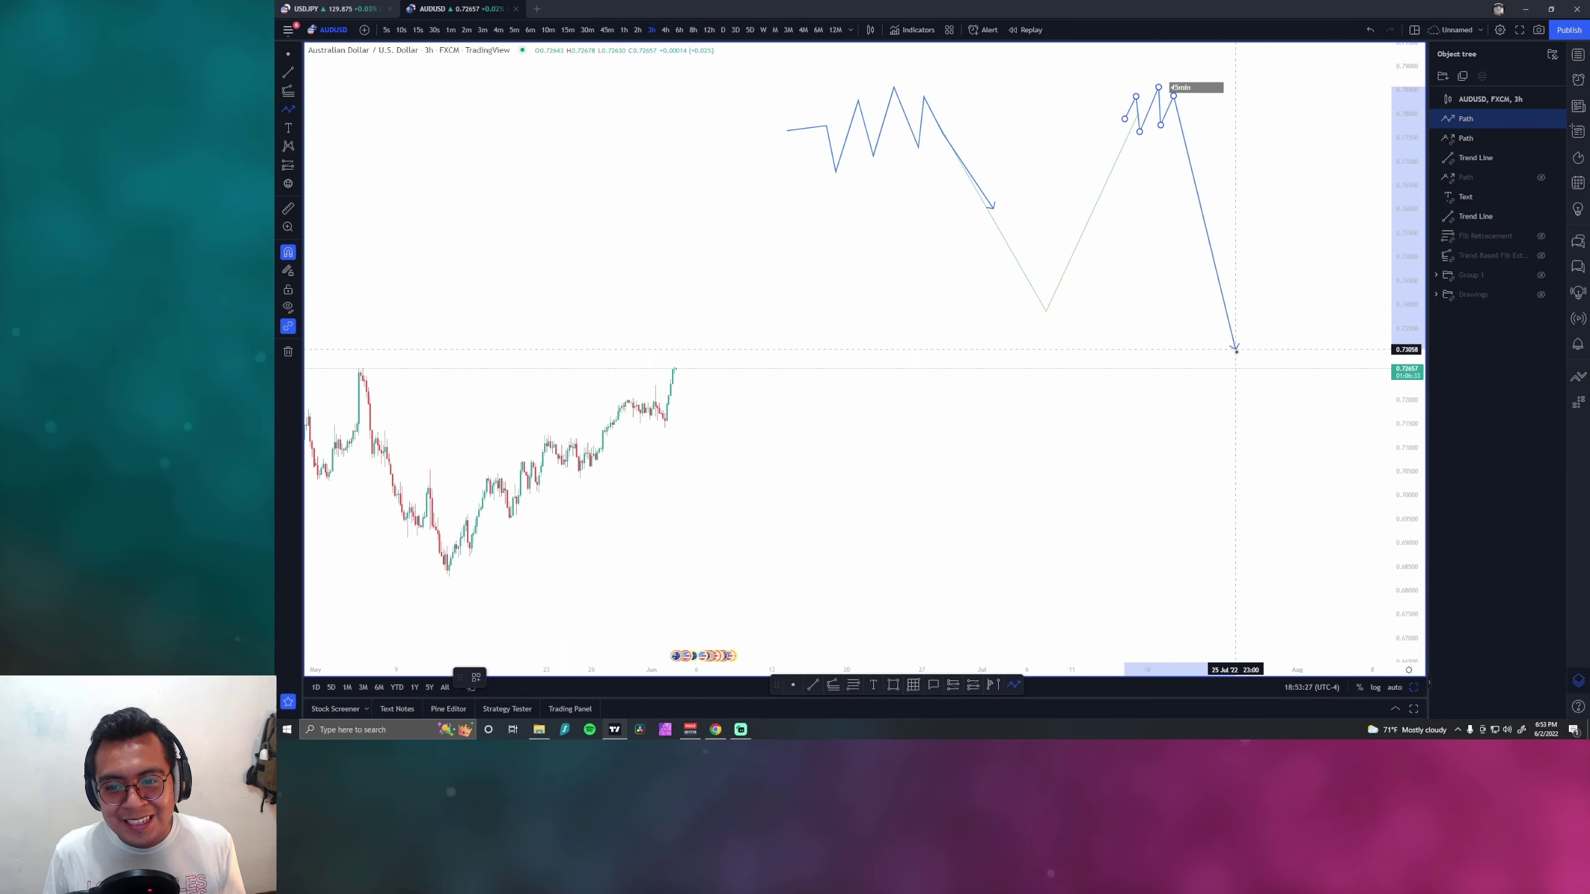
{"action": "double_click", "coordinate": [1236, 349]}
{"action": "left_click_drag", "start_coordinate": [826, 195], "coordinate": [834, 178]}
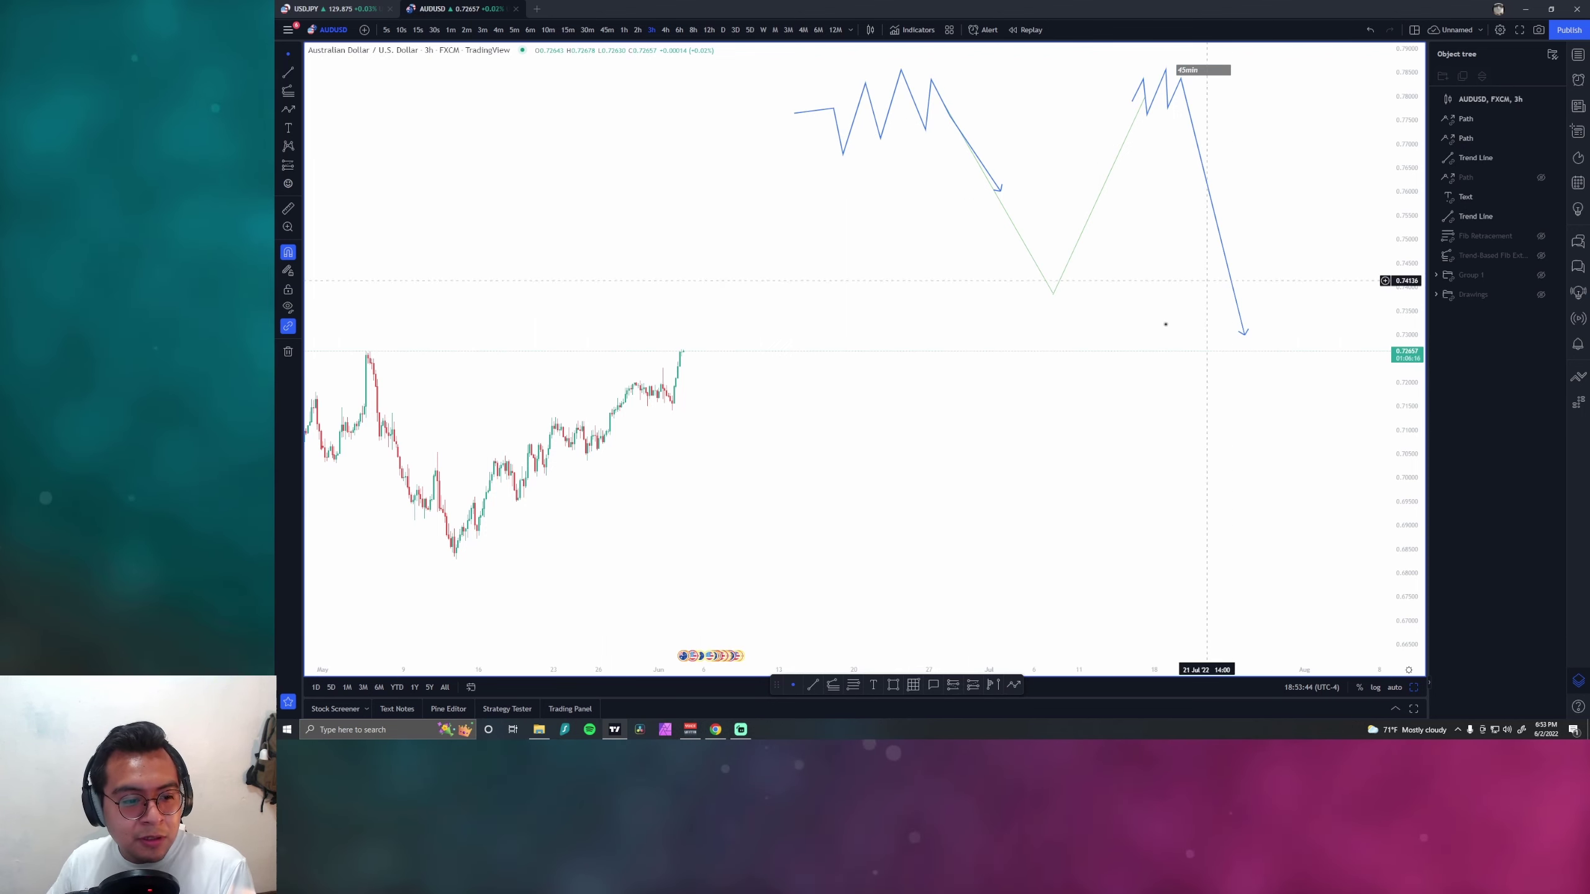
Step: Zoom the AUDUSD chart out to view the completed schematic
{"action": "scroll", "coordinate": [976, 313], "scroll_direction": "down", "scroll_amount": 3}
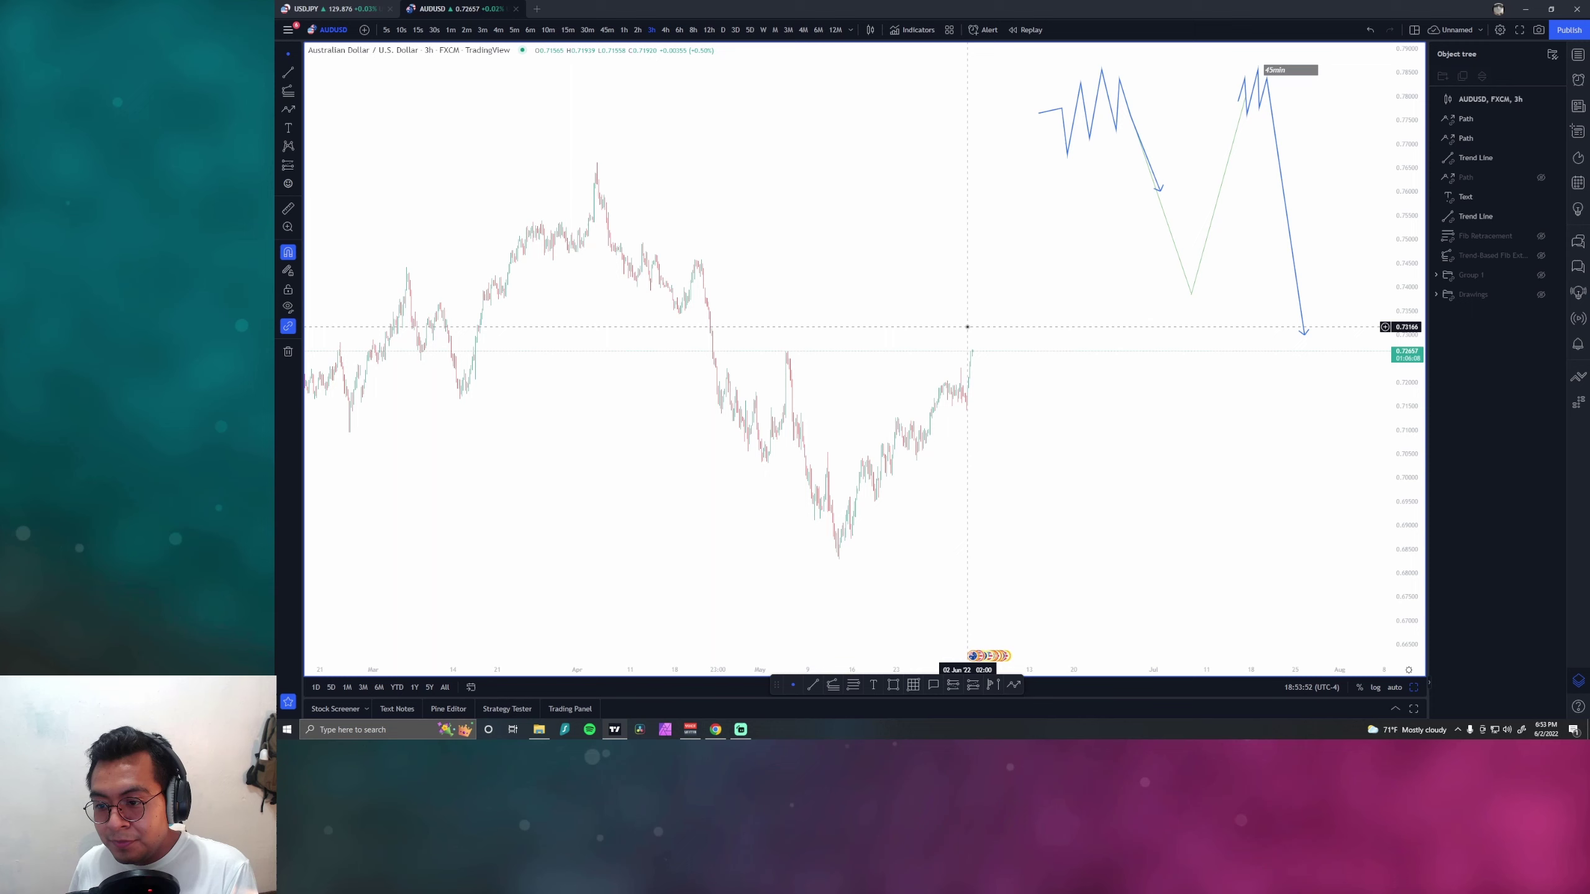
Step: Restart the bar replay from an earlier candle before the range's mitigation
{"action": "scroll", "coordinate": [1136, 309], "scroll_direction": "up", "scroll_amount": 3}
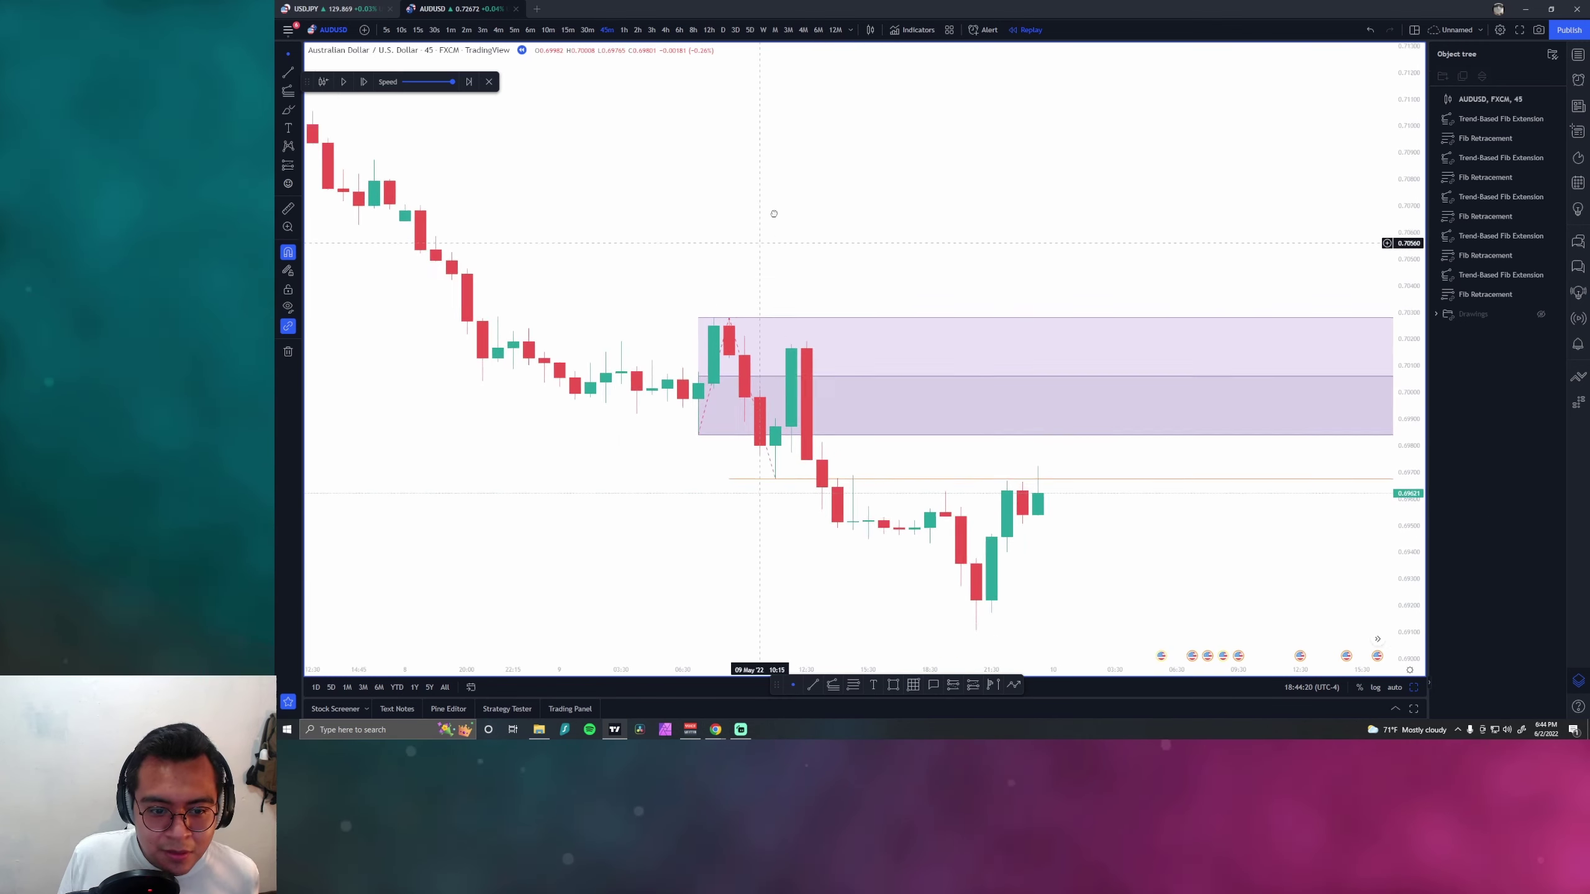
{"action": "left_click_drag", "start_coordinate": [806, 322], "coordinate": [951, 302]}
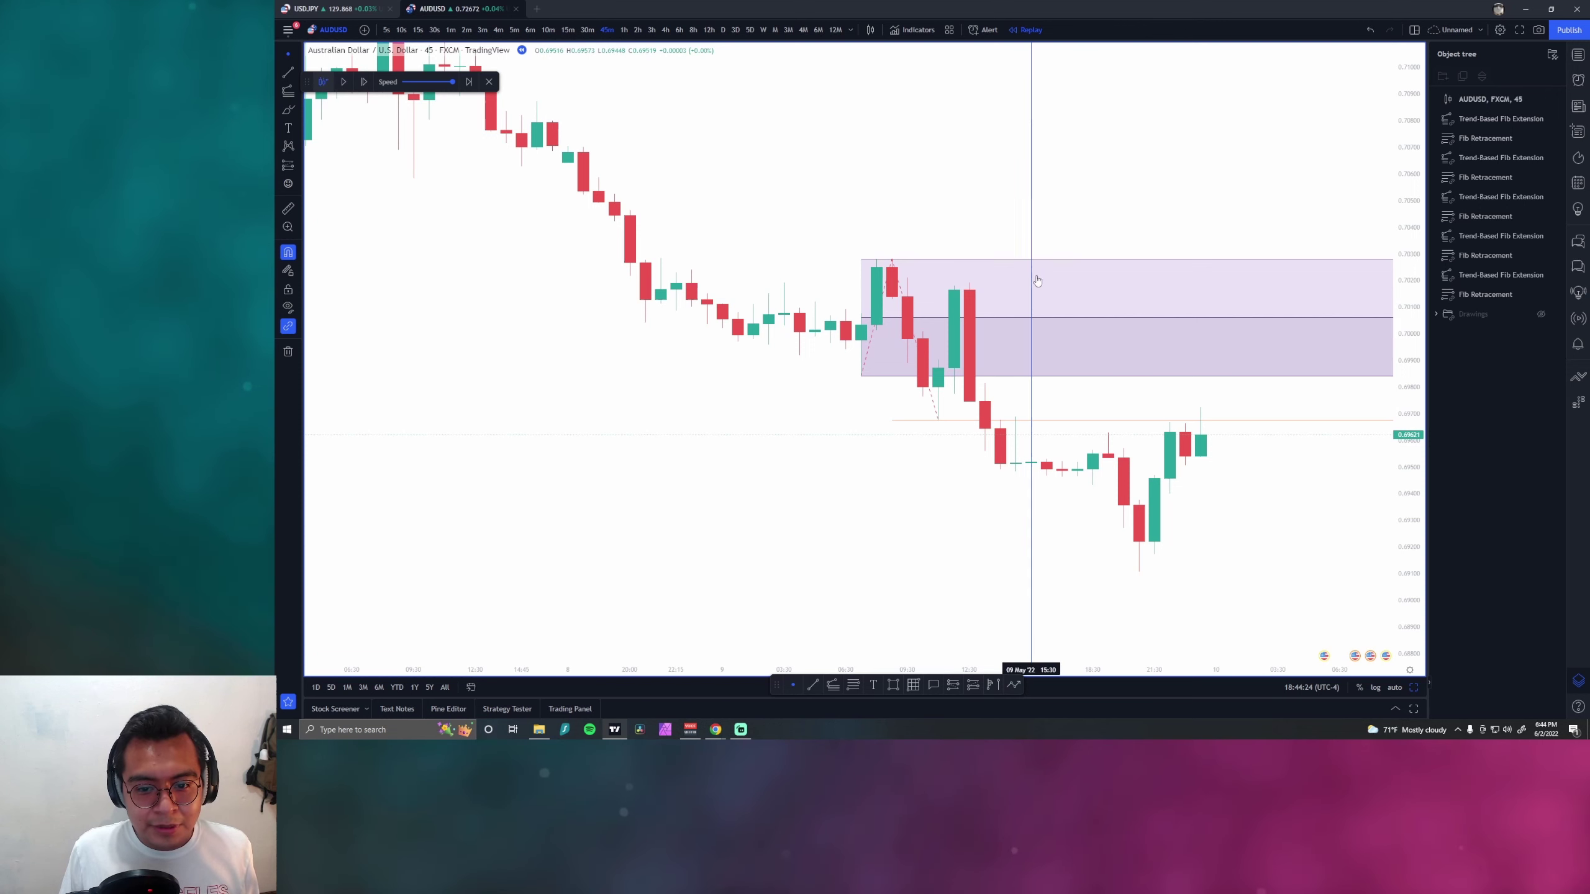
{"action": "left_click", "coordinate": [988, 413]}
{"action": "left_click_drag", "start_coordinate": [944, 445], "coordinate": [642, 412]}
Step: Step the AUDUSD replay forward three bars
{"action": "left_click", "coordinate": [364, 82]}
{"action": "left_click", "coordinate": [365, 82]}
{"action": "left_click", "coordinate": [364, 82]}
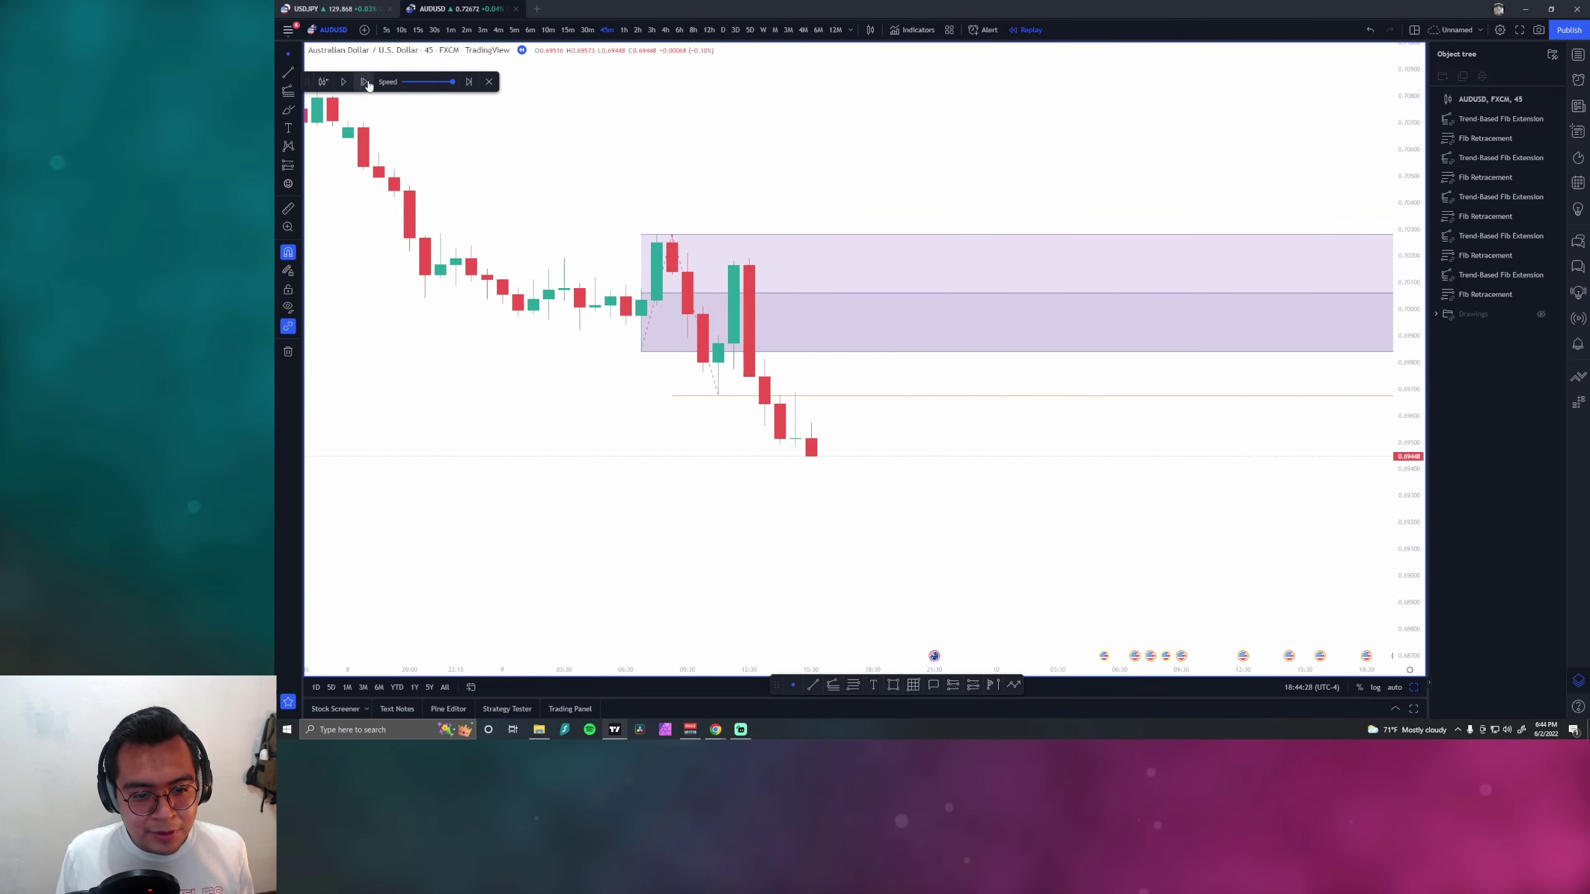
{"action": "left_click", "coordinate": [365, 82]}
{"action": "left_click", "coordinate": [364, 82]}
{"action": "left_click", "coordinate": [372, 82]}
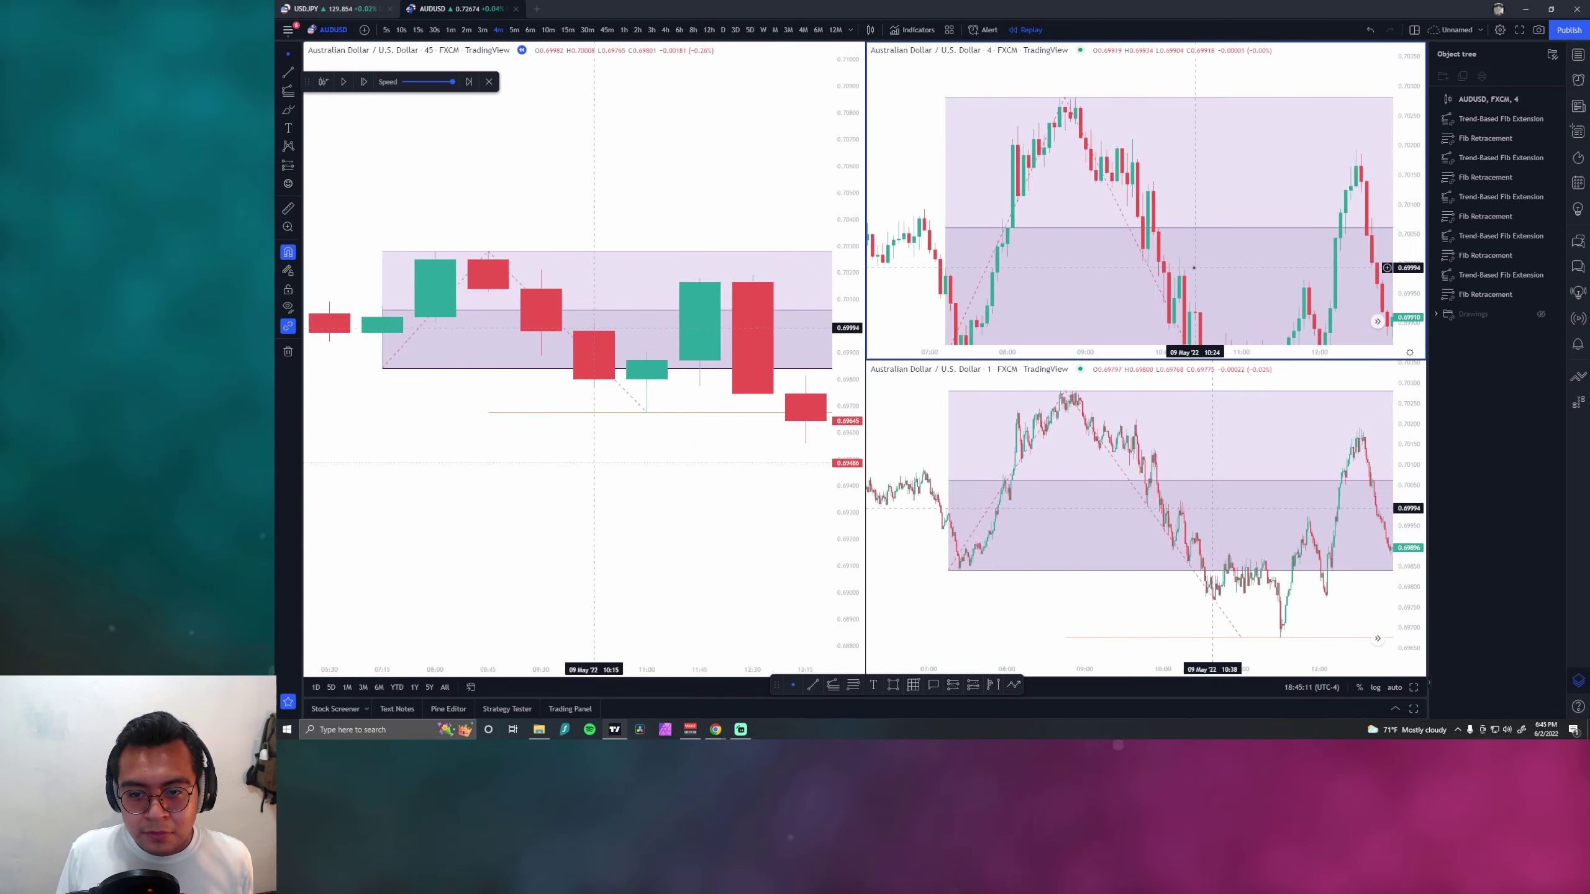
{"action": "scroll", "coordinate": [1193, 268], "scroll_direction": "up", "scroll_amount": 5}
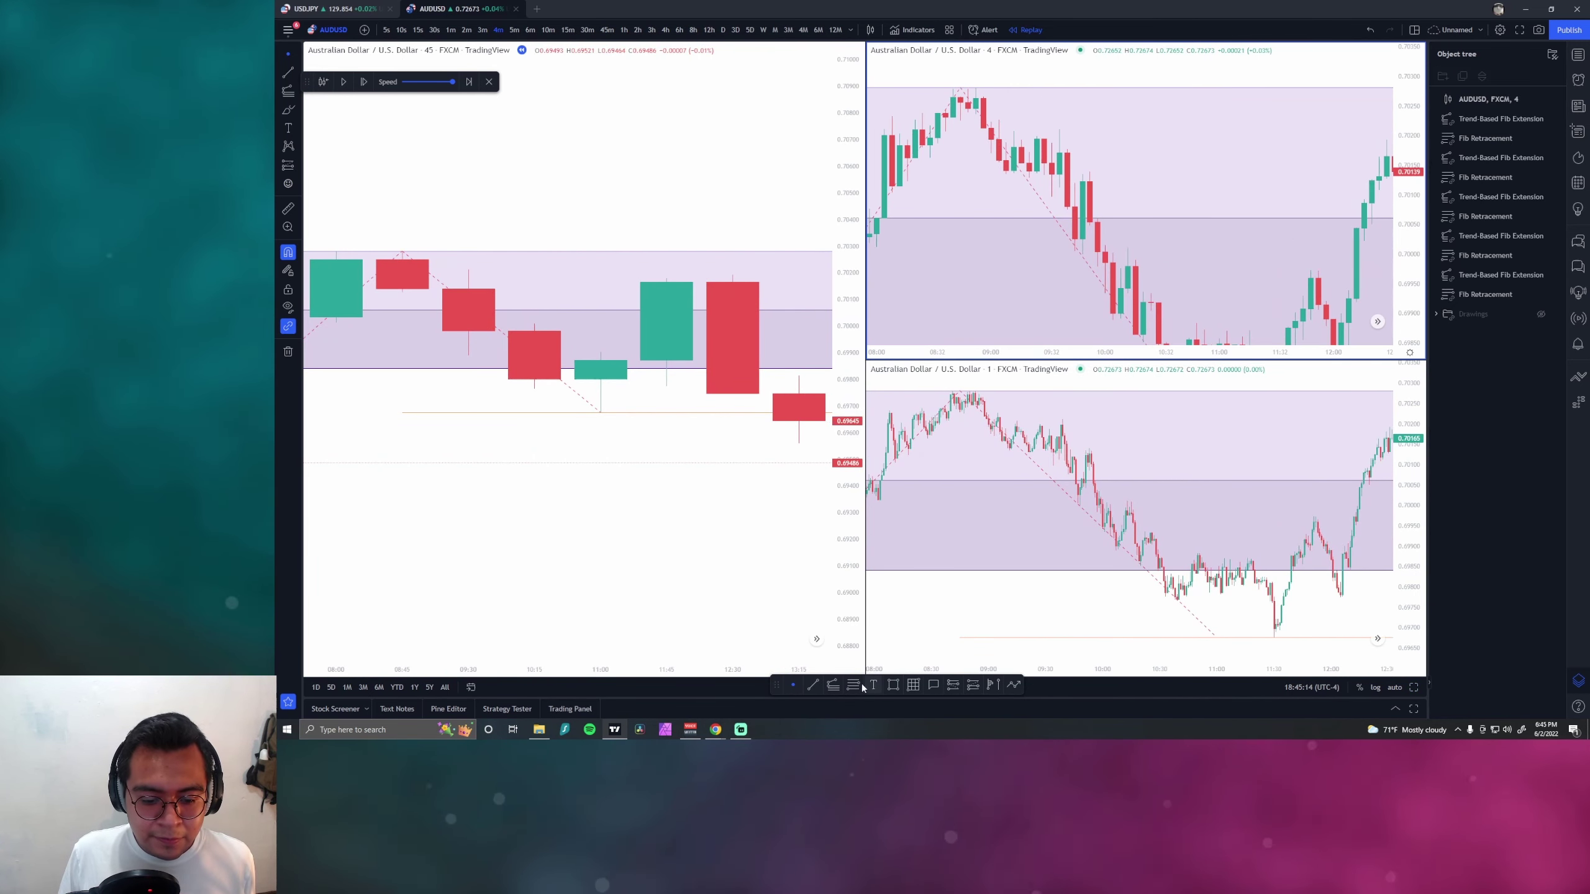
Step: Paste a copy of the Fib pair onto the synced charts, with the 1-minute chart active
{"action": "key", "text": "ctrl+v"}
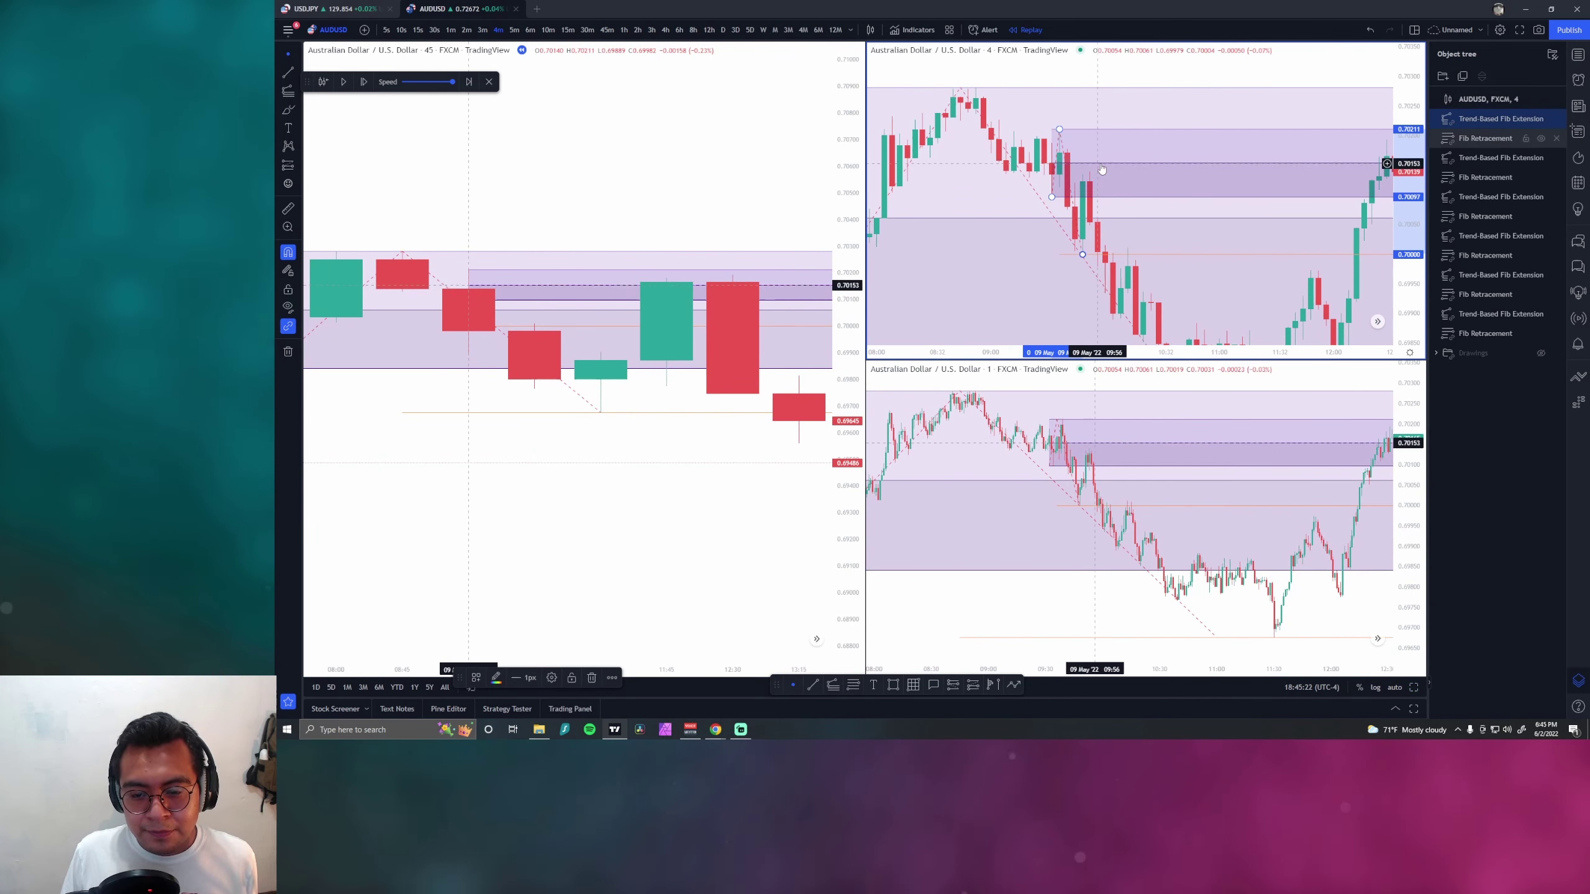
{"action": "scroll", "coordinate": [1045, 474], "scroll_direction": "up", "scroll_amount": 5}
{"action": "left_click", "coordinate": [1045, 474]}
{"action": "scroll", "coordinate": [1045, 474], "scroll_direction": "up", "scroll_amount": 5}
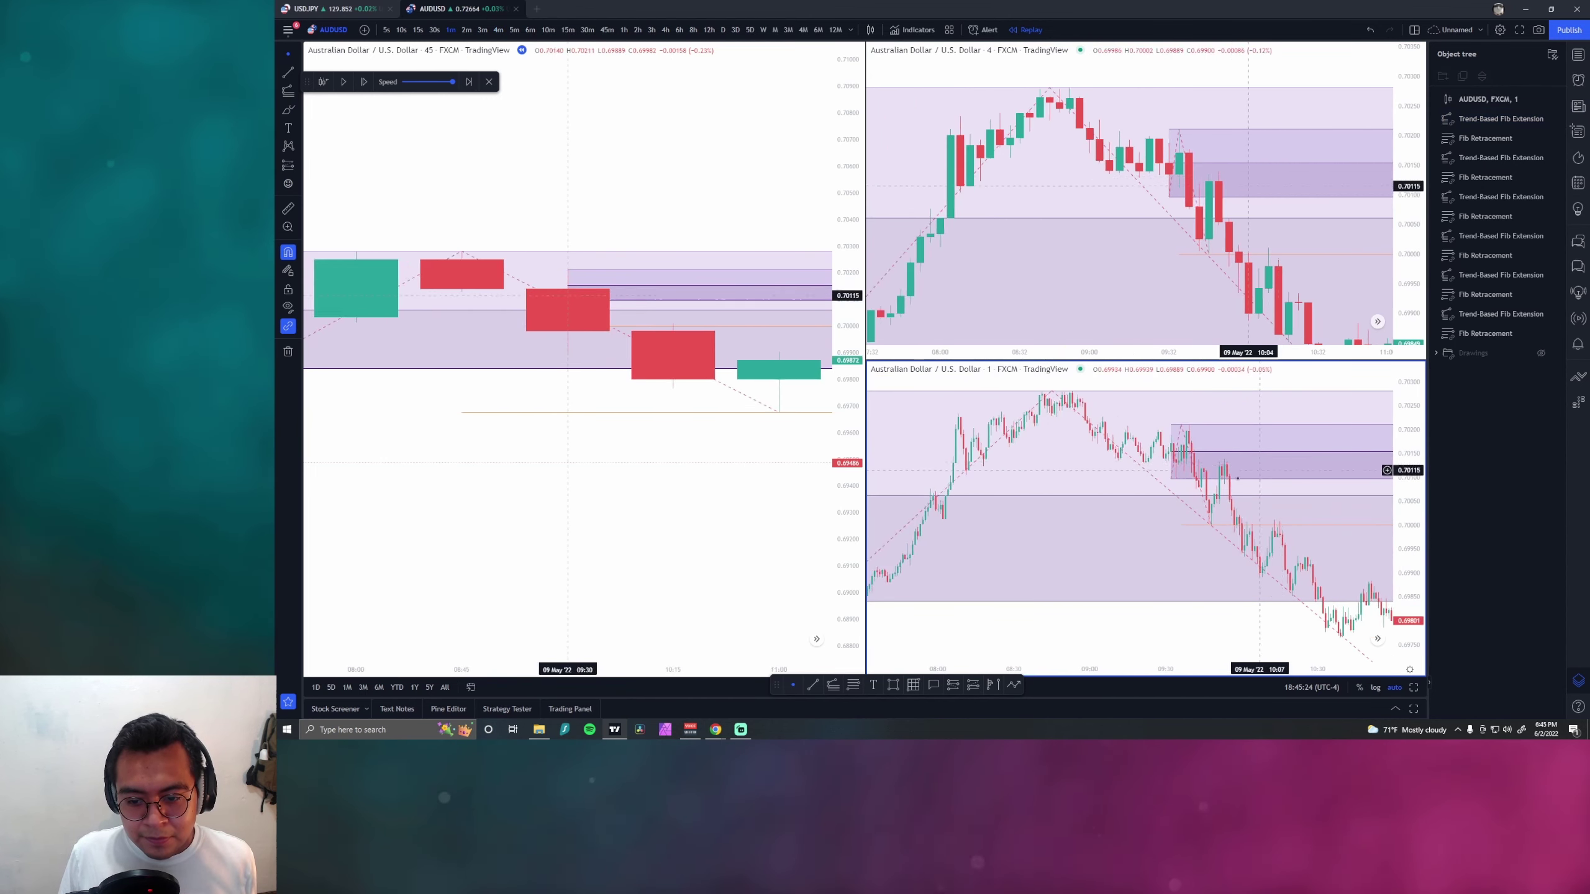
Step: Recolour the pasted Fib Retracement's bands red and yellow
{"action": "double_click", "coordinate": [1028, 426]}
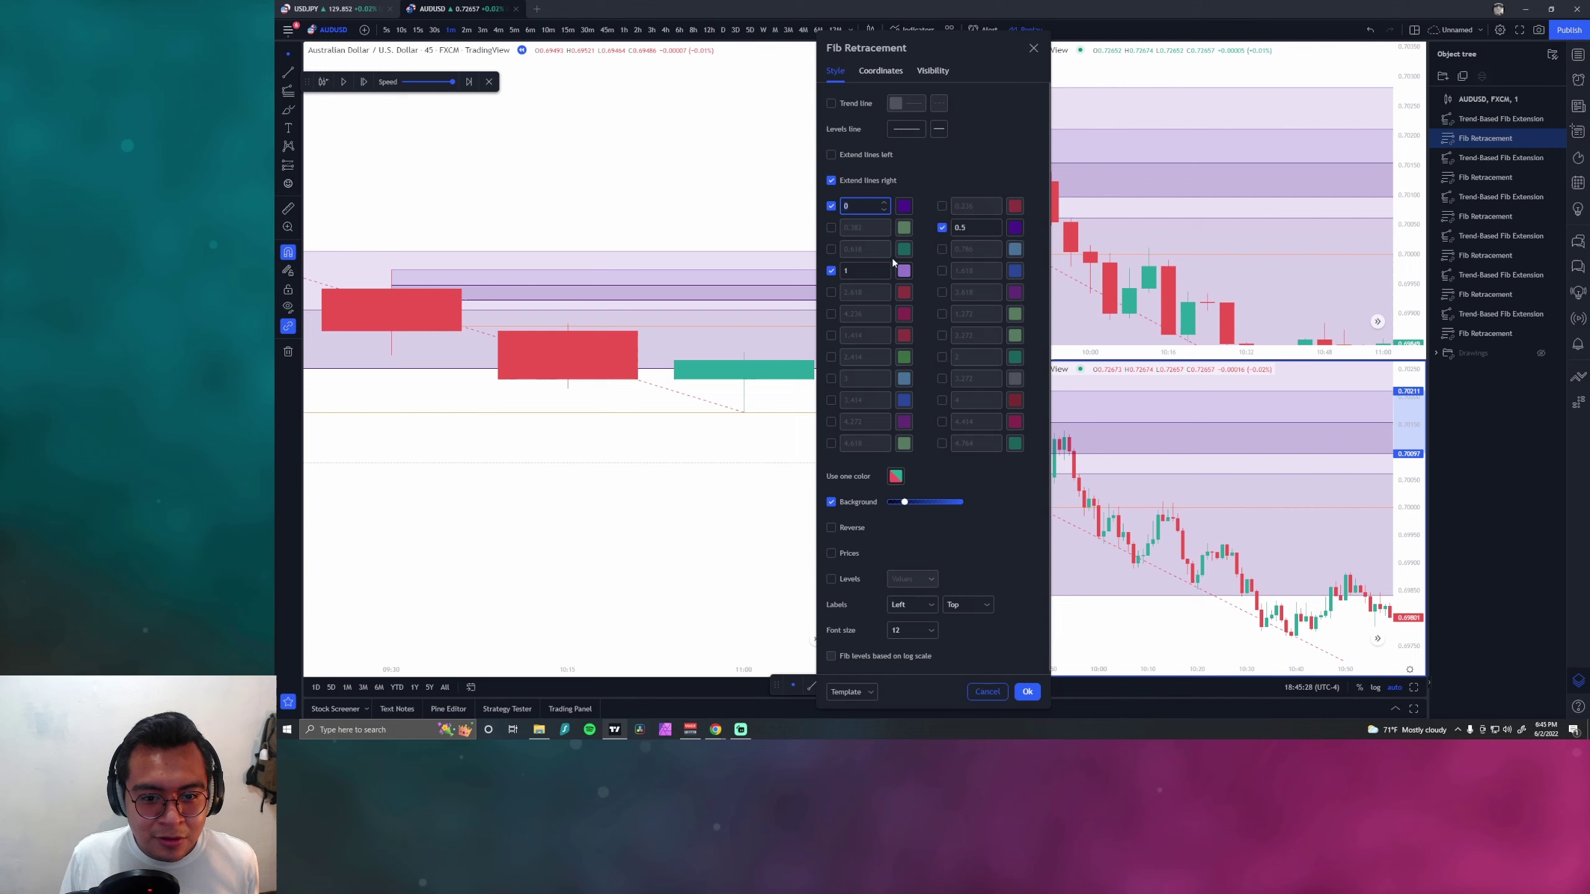
{"action": "key", "text": "Return"}
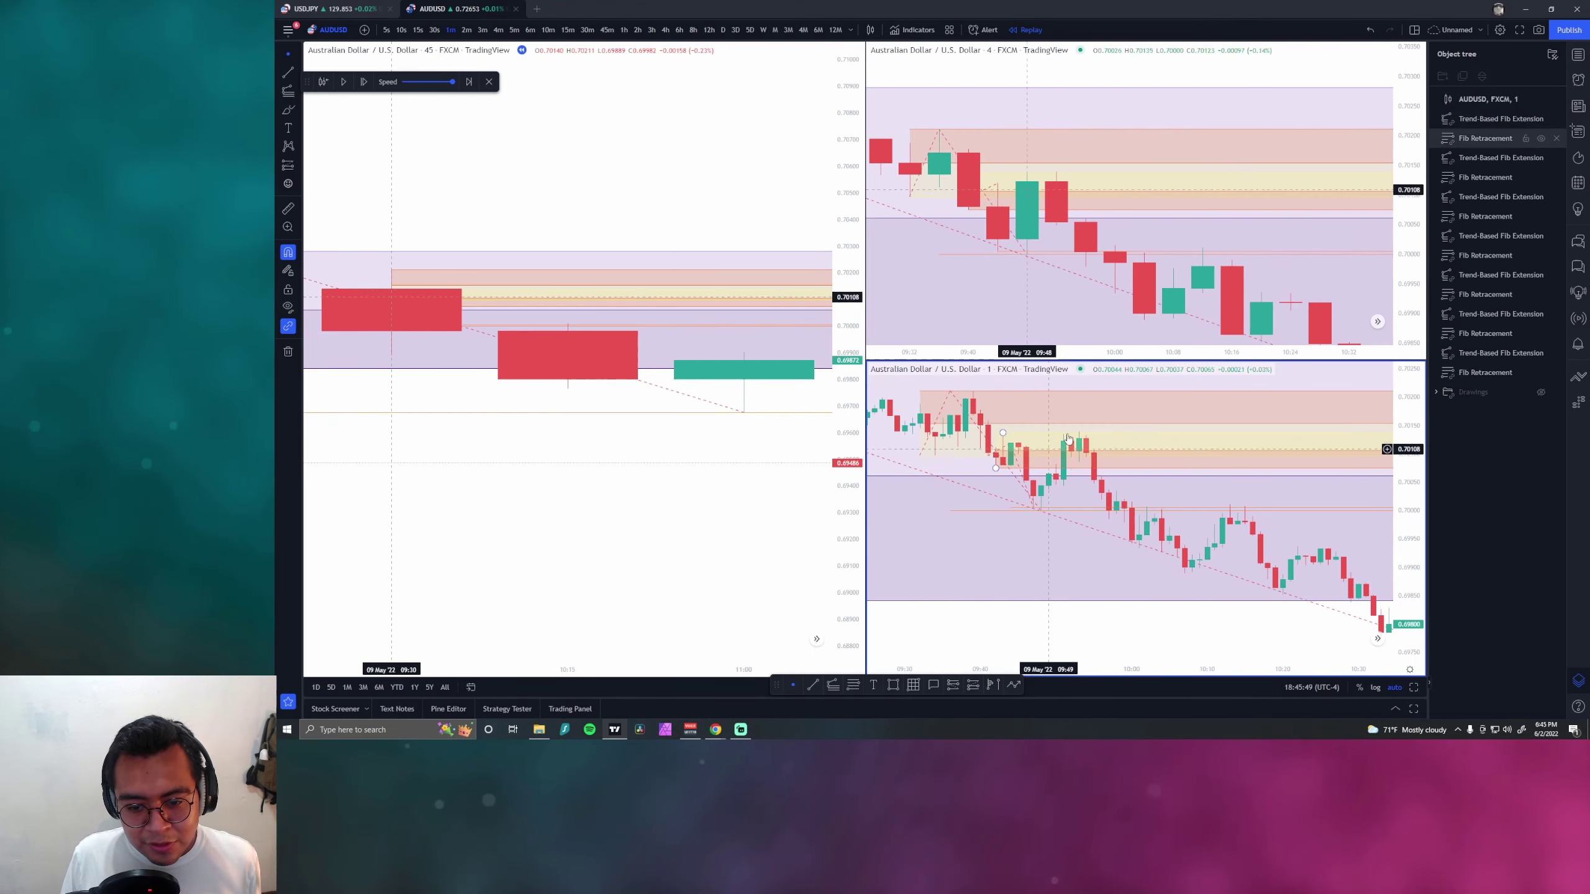
{"action": "scroll", "coordinate": [996, 464], "scroll_direction": "down", "scroll_amount": 2}
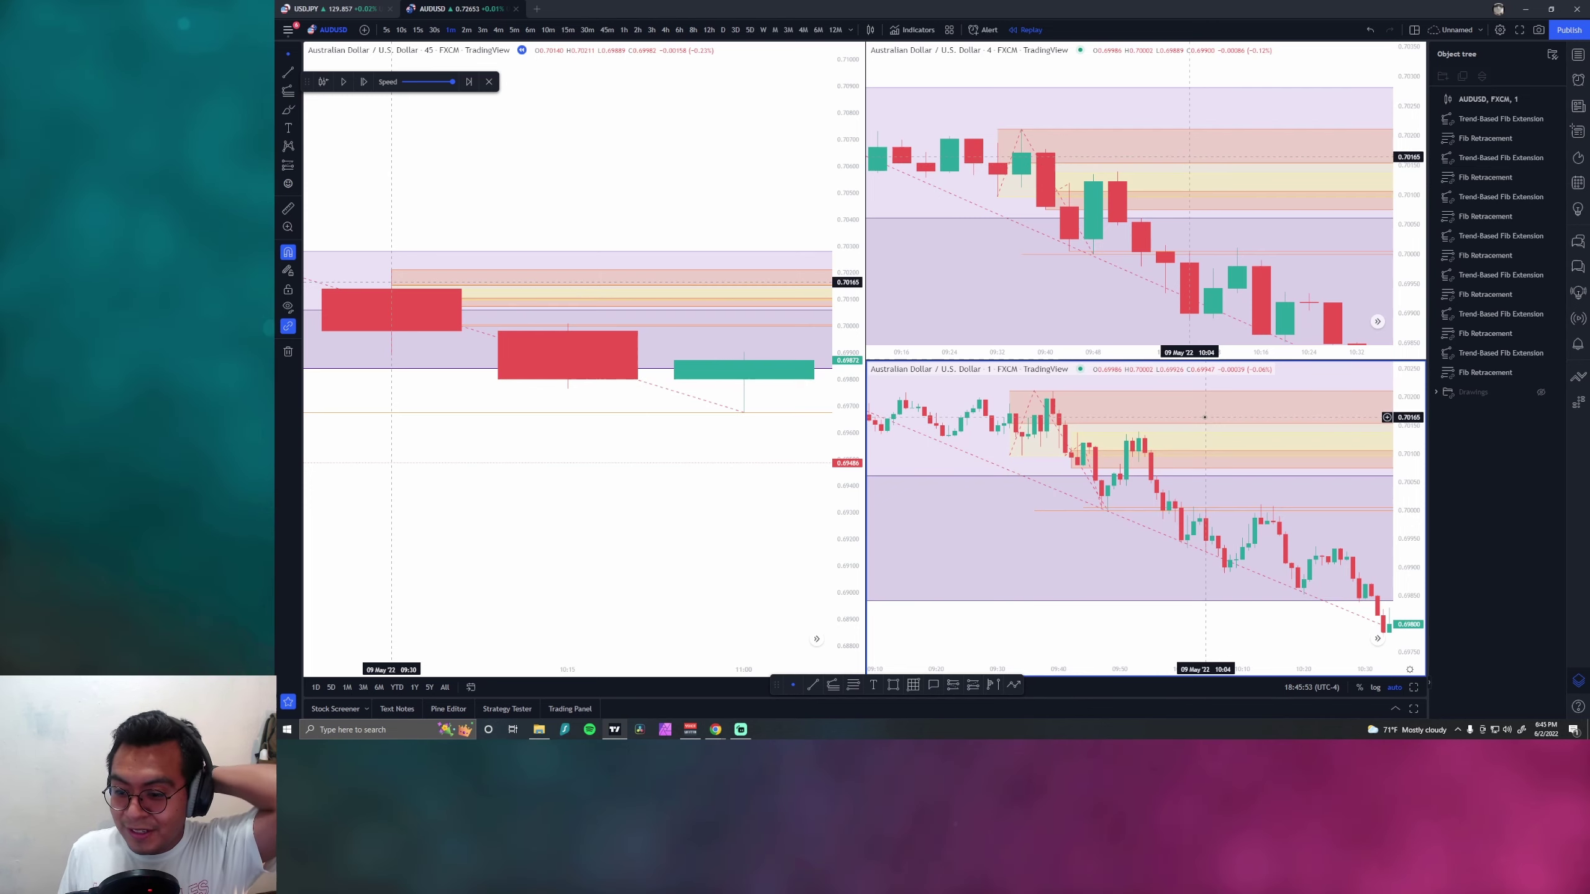
{"action": "scroll", "coordinate": [1157, 418], "scroll_direction": "down", "scroll_amount": 3}
{"action": "scroll", "coordinate": [1156, 418], "scroll_direction": "down", "scroll_amount": 2}
{"action": "scroll", "coordinate": [820, 410], "scroll_direction": "down", "scroll_amount": 5}
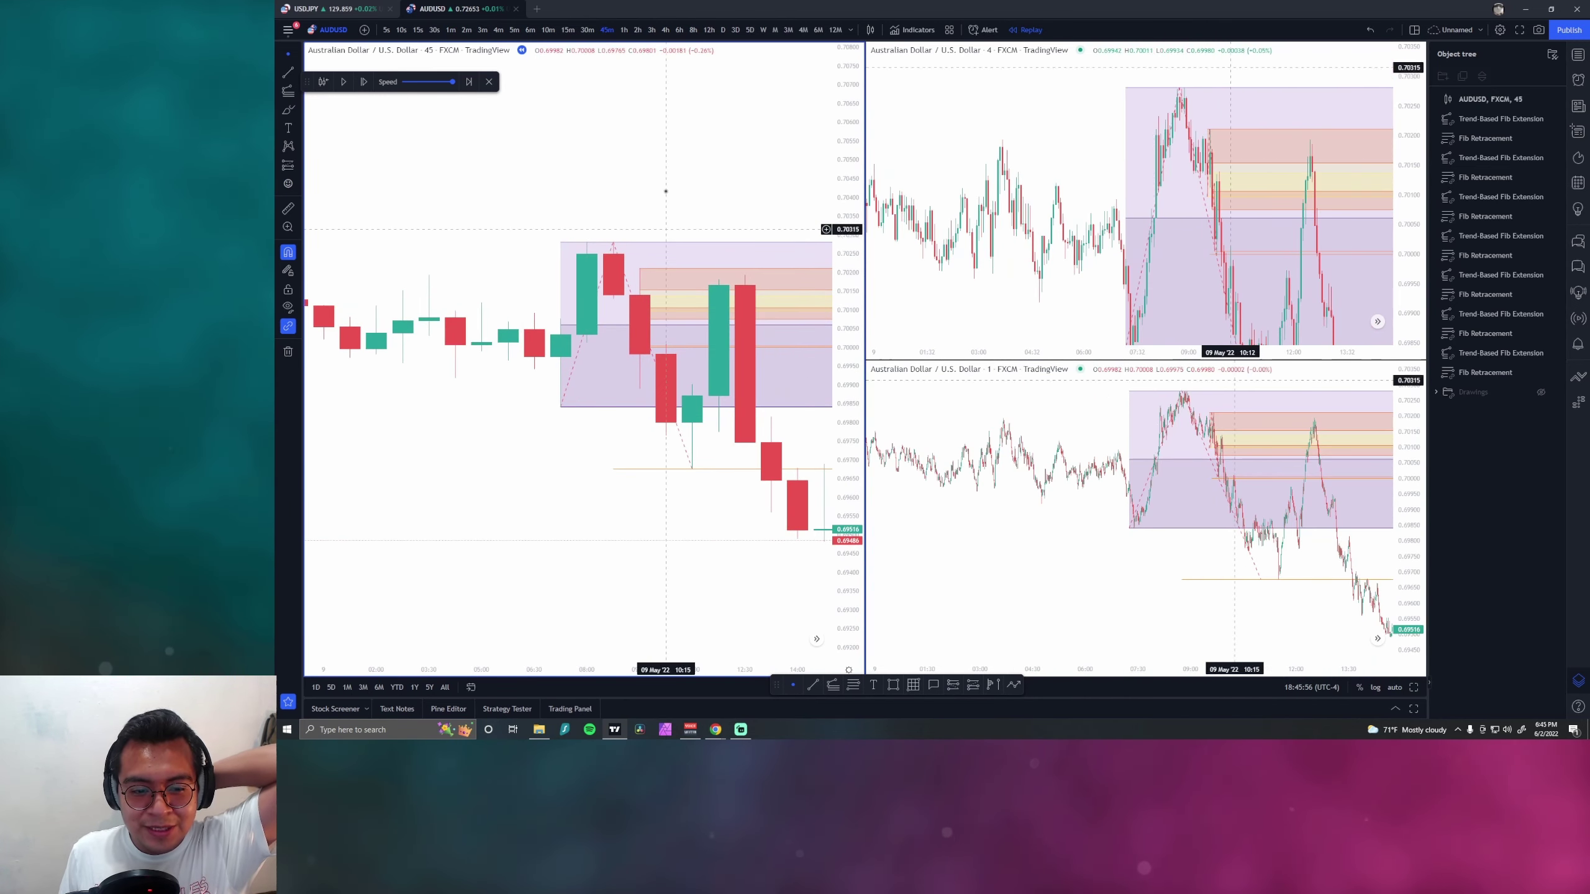
Step: Cut the replay back to about 10:50 from the 1-minute chart, then maximize the 45-minute chart
{"action": "left_click", "coordinate": [688, 195]}
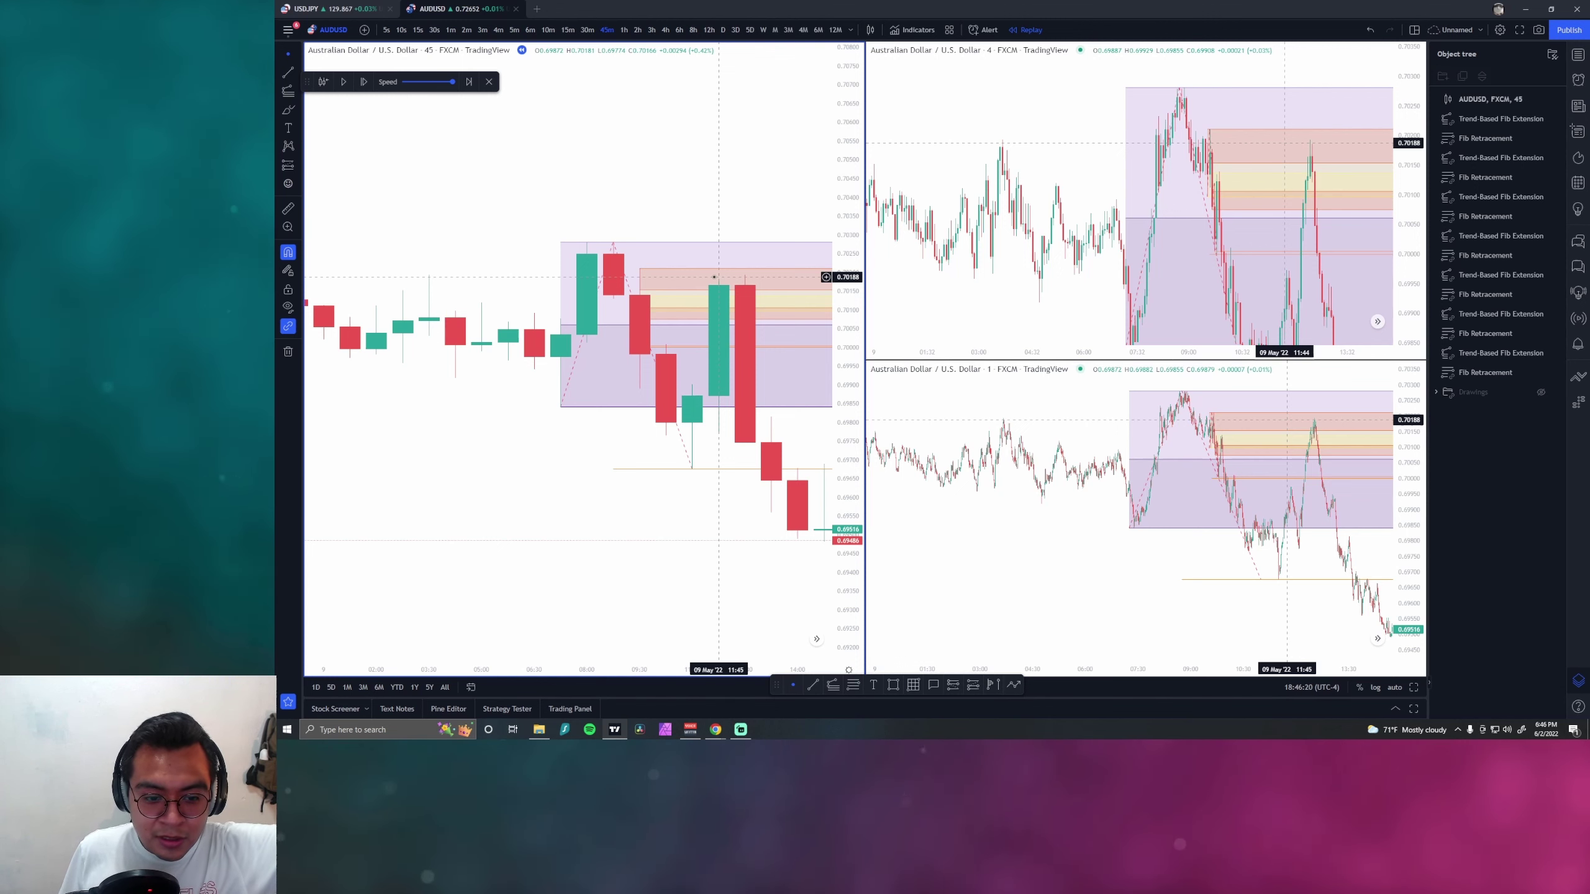
{"action": "scroll", "coordinate": [1265, 540], "scroll_direction": "up", "scroll_amount": 5}
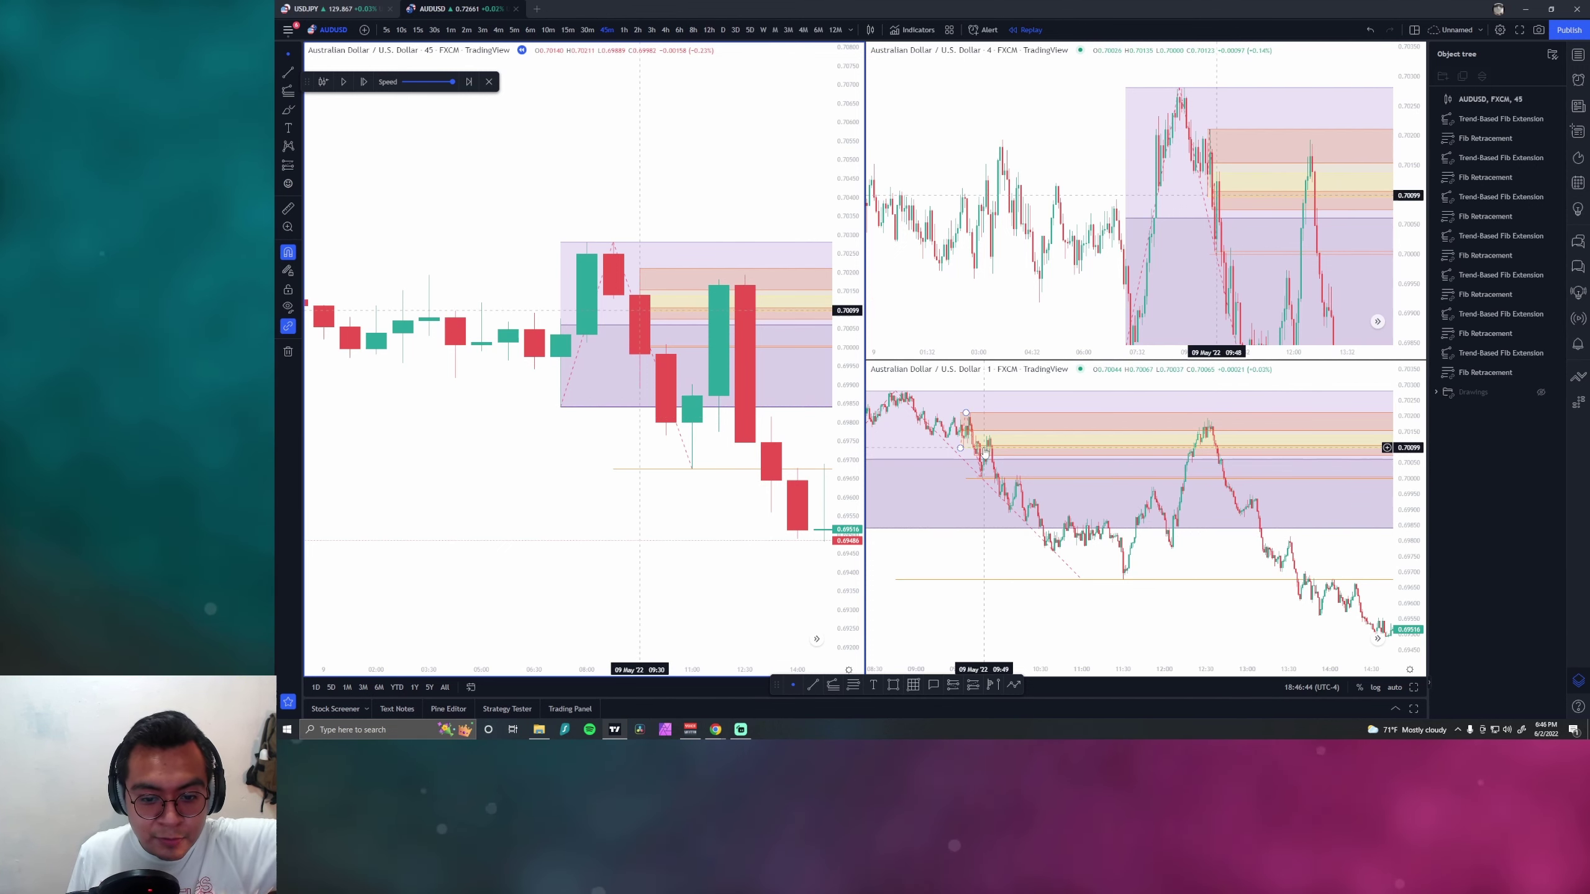
{"action": "scroll", "coordinate": [1040, 446], "scroll_direction": "down", "scroll_amount": 1}
{"action": "left_click", "coordinate": [1039, 446]}
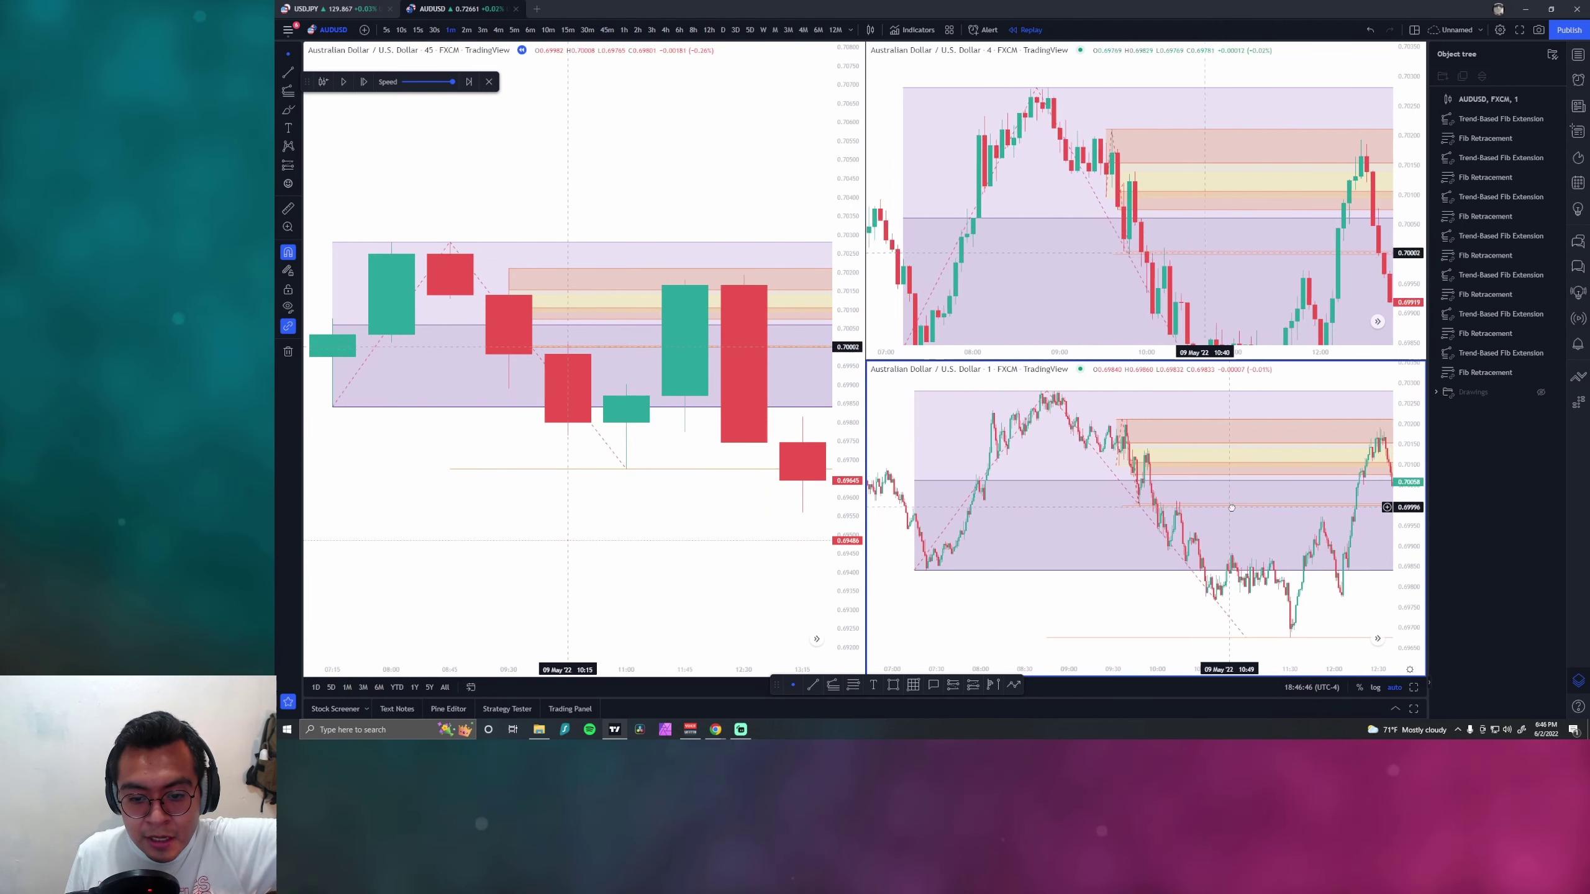
{"action": "left_click", "coordinate": [1245, 510]}
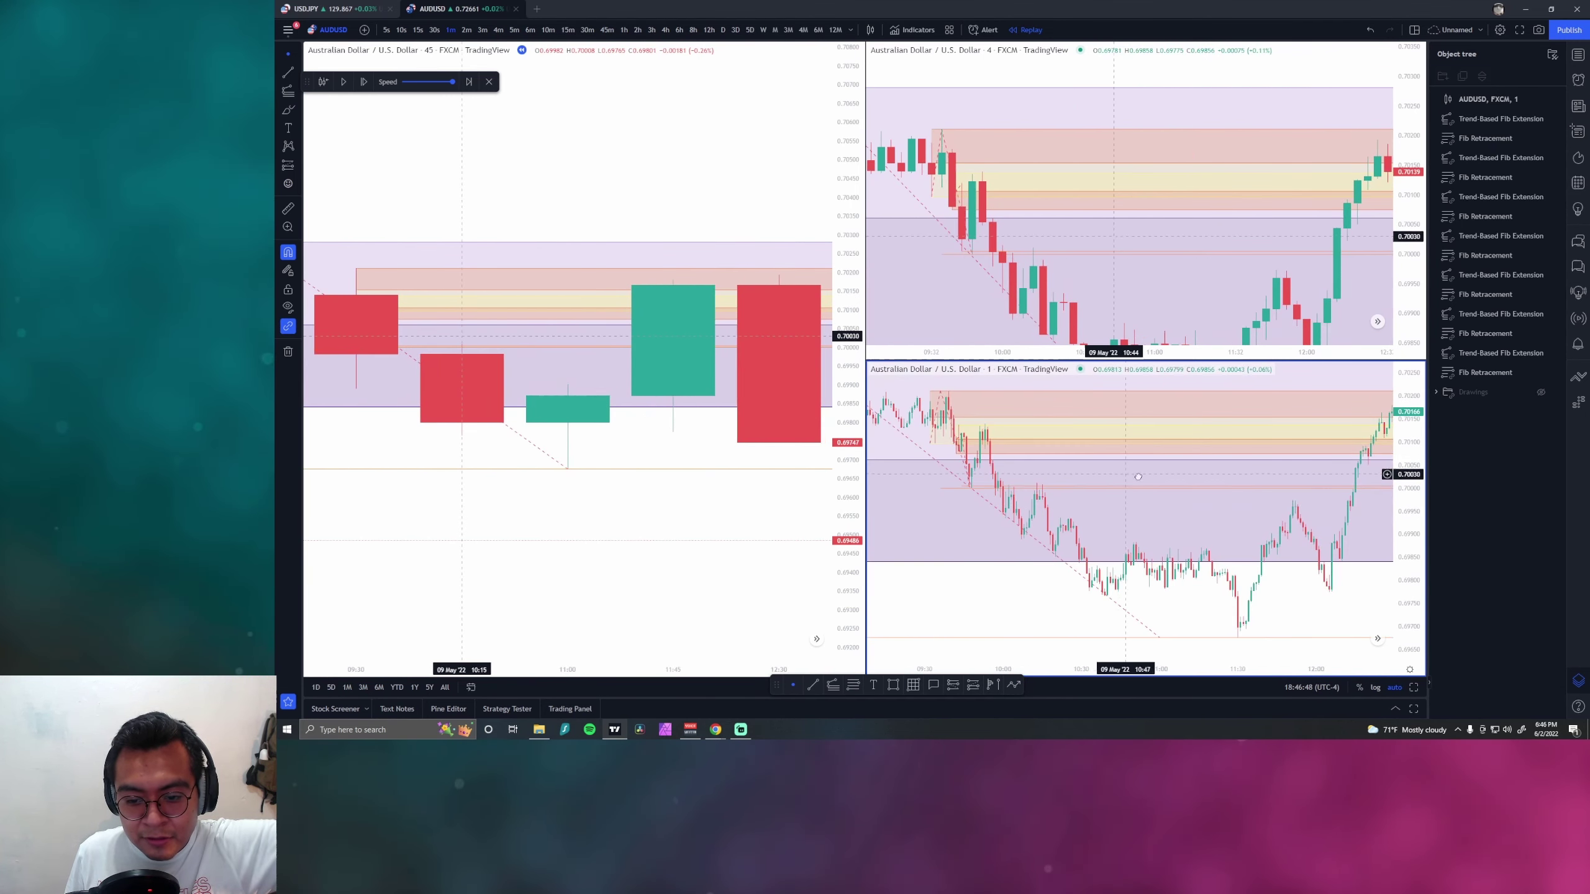
{"action": "left_click", "coordinate": [823, 502]}
{"action": "key", "text": "alt+Return"}
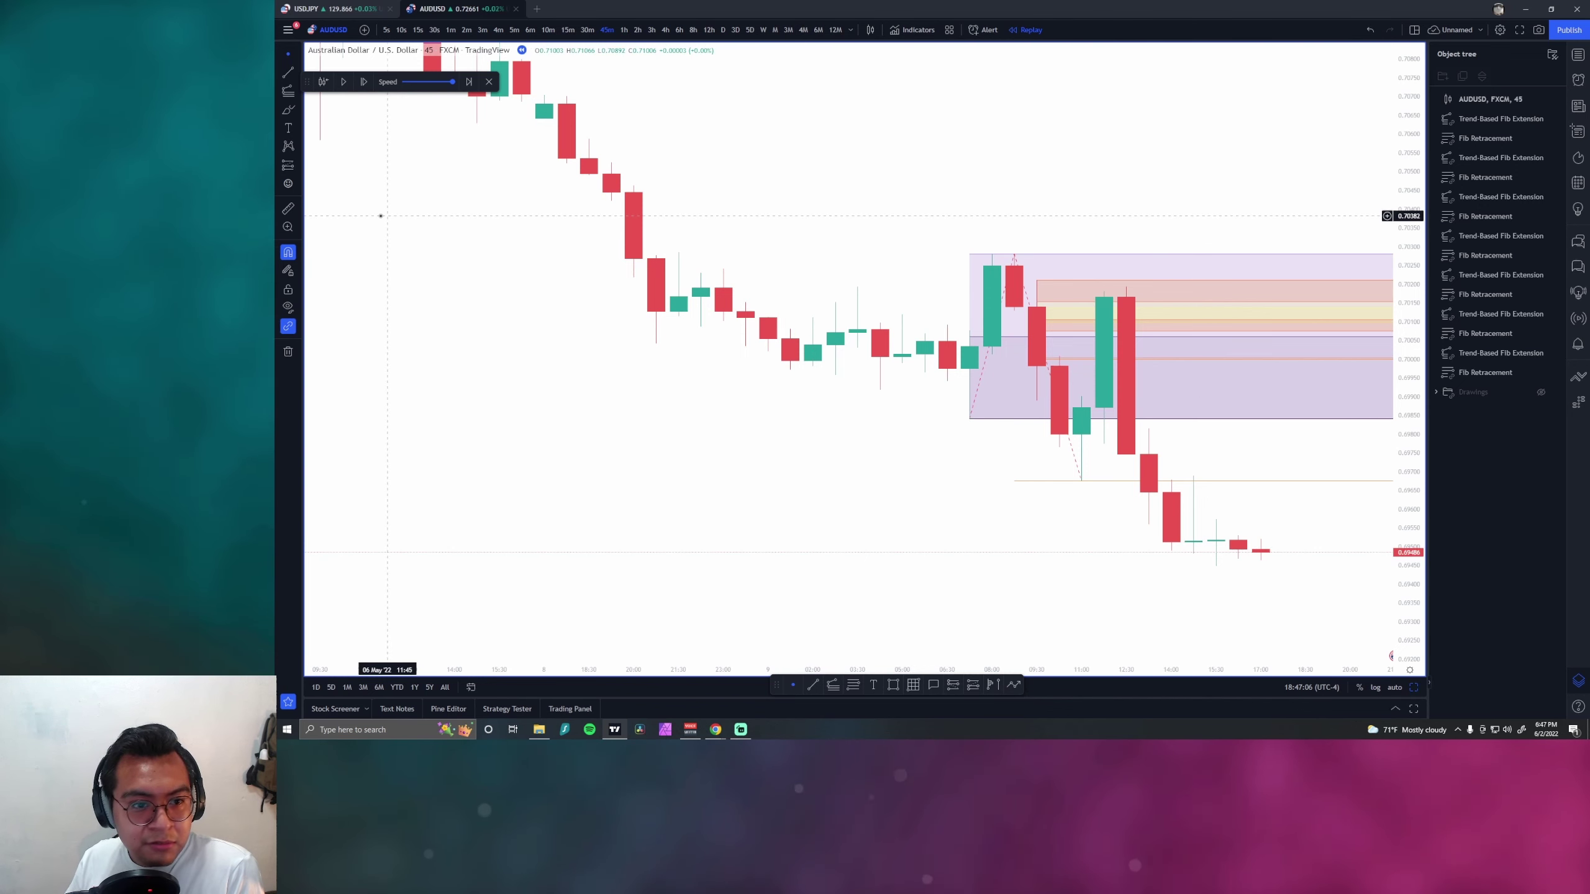
Step: Zoom and scroll the 45-minute chart to review price dropping below the purple range
{"action": "scroll", "coordinate": [1079, 214], "scroll_direction": "down", "scroll_amount": 1}
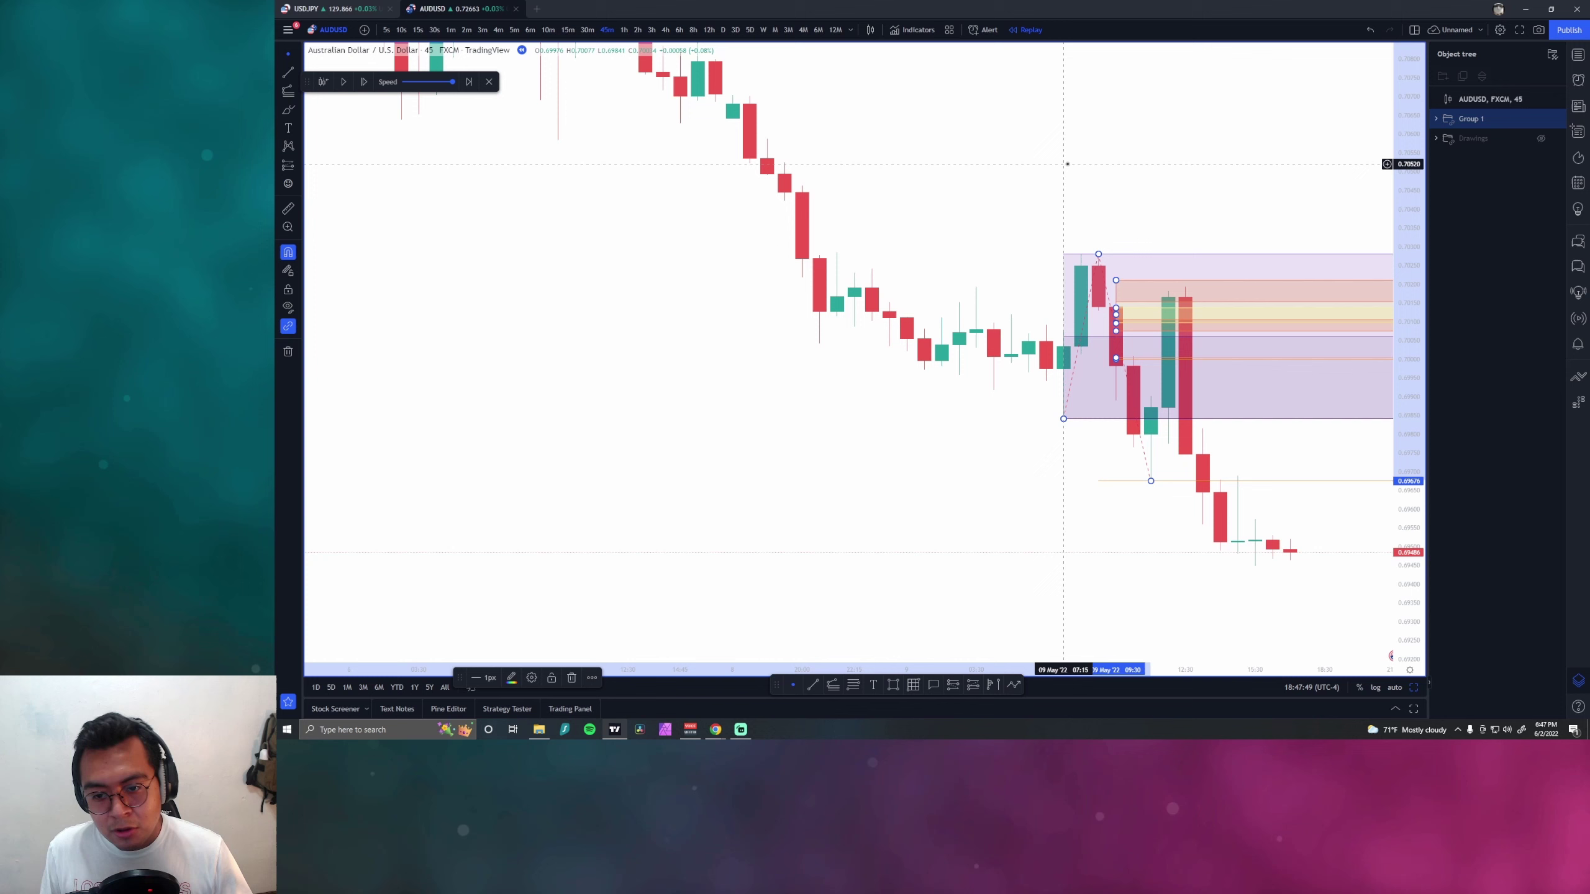
{"action": "scroll", "coordinate": [1067, 164], "scroll_direction": "right", "scroll_amount": 5}
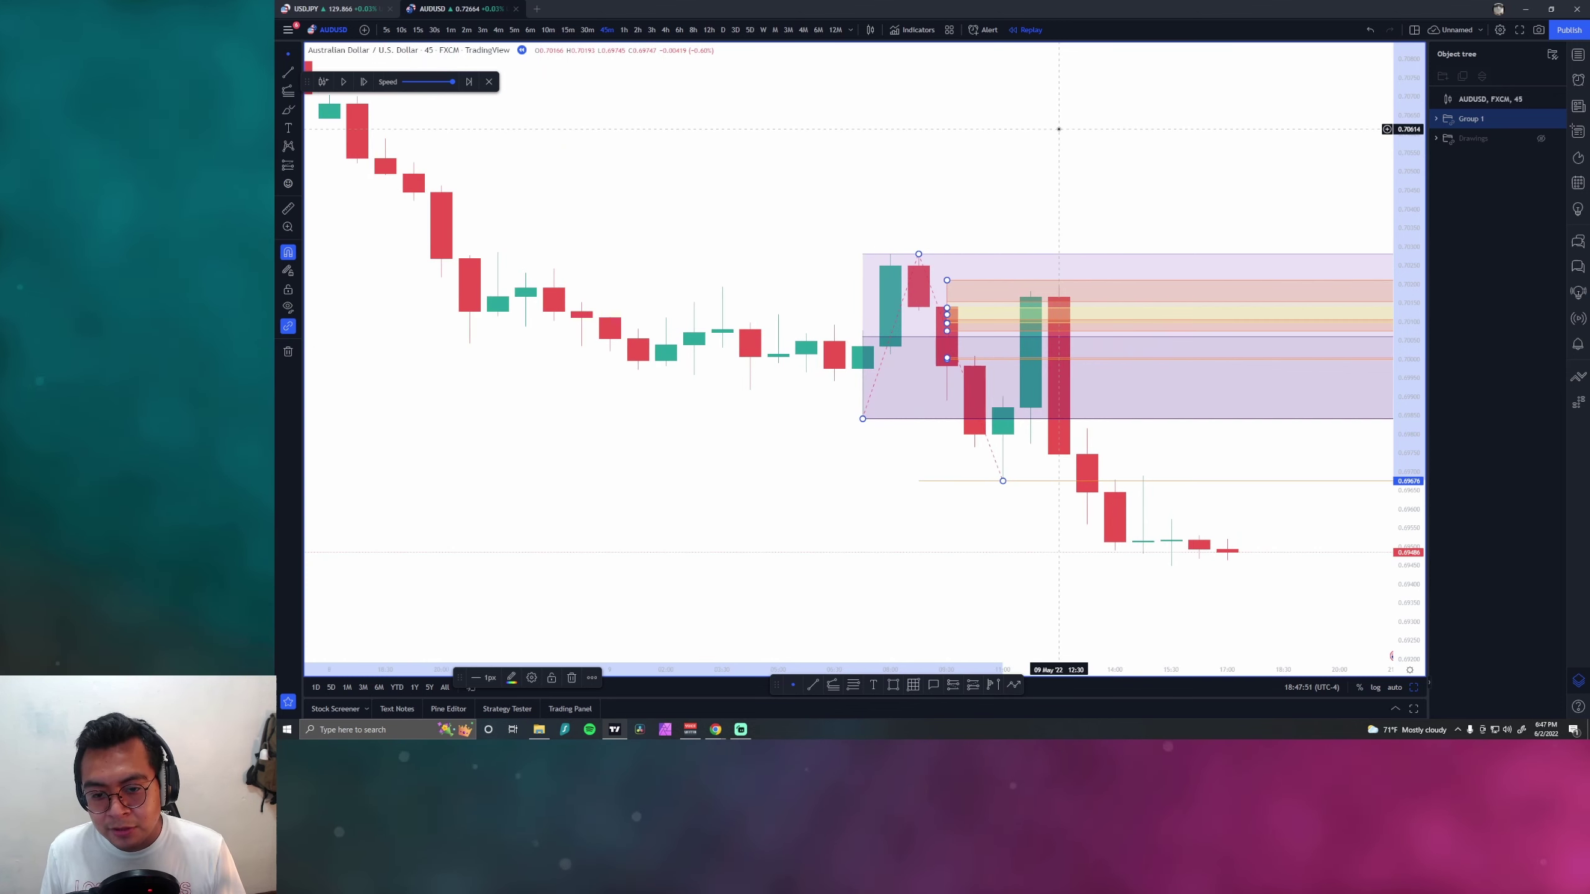
{"action": "scroll", "coordinate": [1063, 157], "scroll_direction": "left", "scroll_amount": 7}
{"action": "scroll", "coordinate": [1175, 221], "scroll_direction": "right", "scroll_amount": 3}
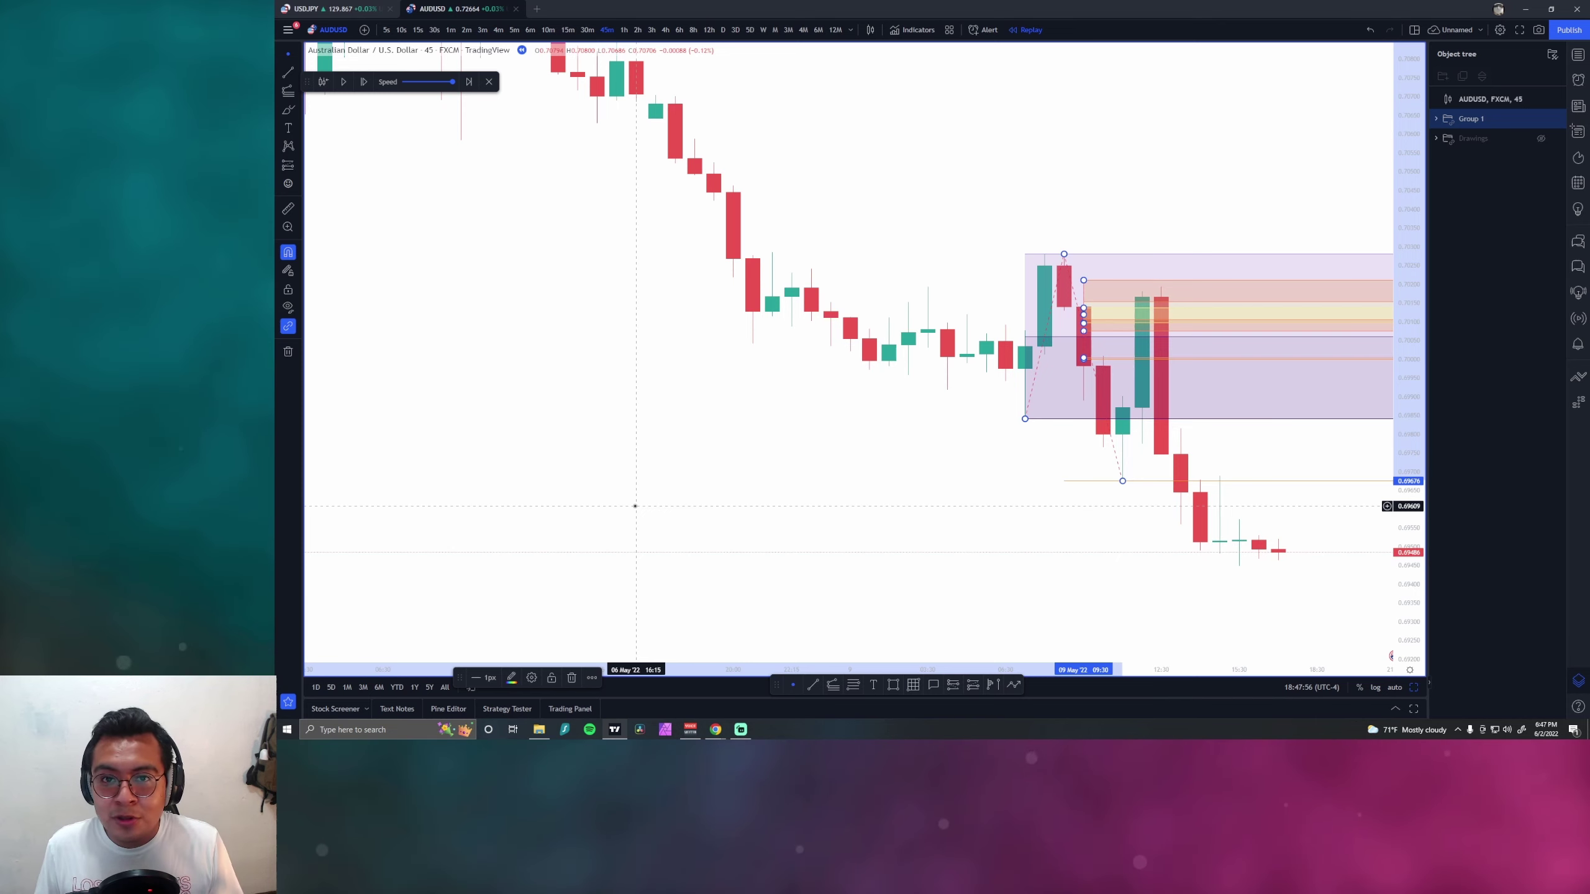
{"action": "scroll", "coordinate": [806, 312], "scroll_direction": "down", "scroll_amount": 6}
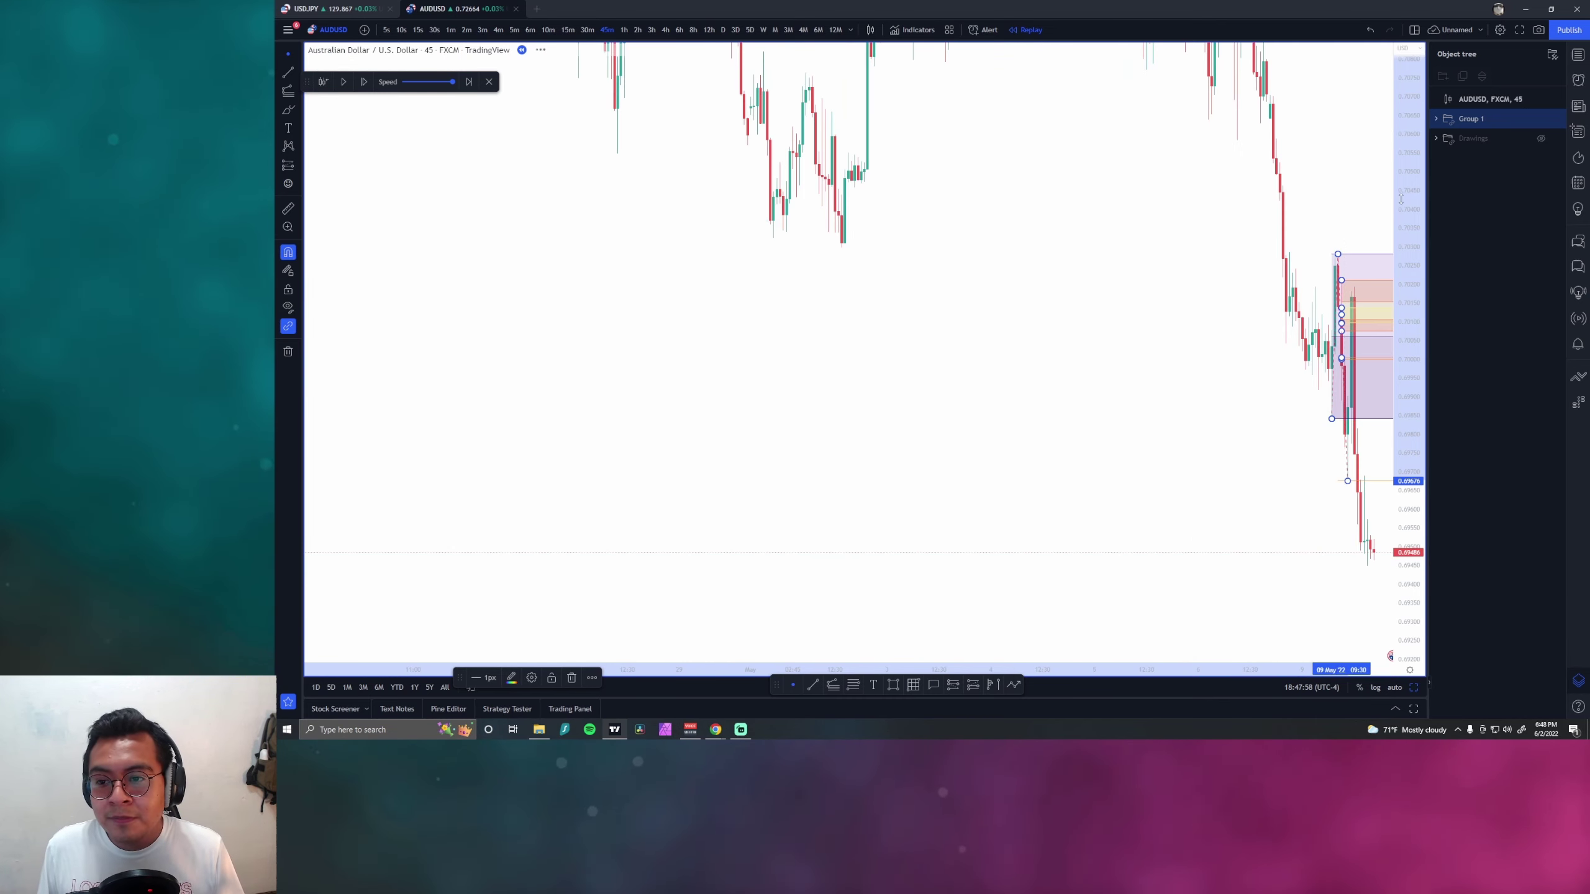
{"action": "scroll", "coordinate": [1026, 536], "scroll_direction": "up", "scroll_amount": 6}
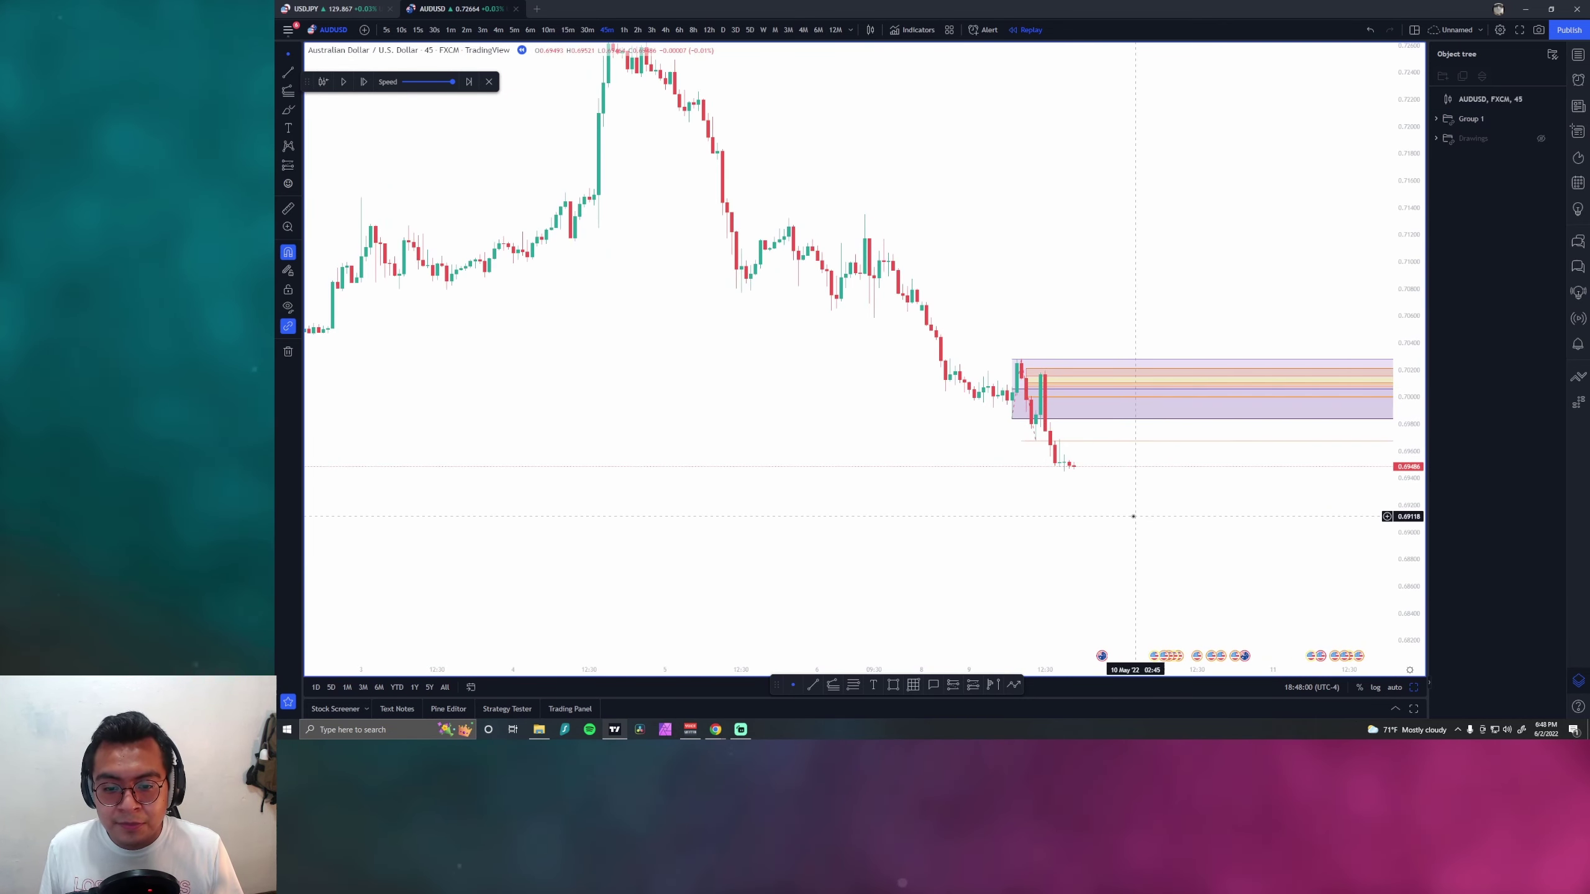